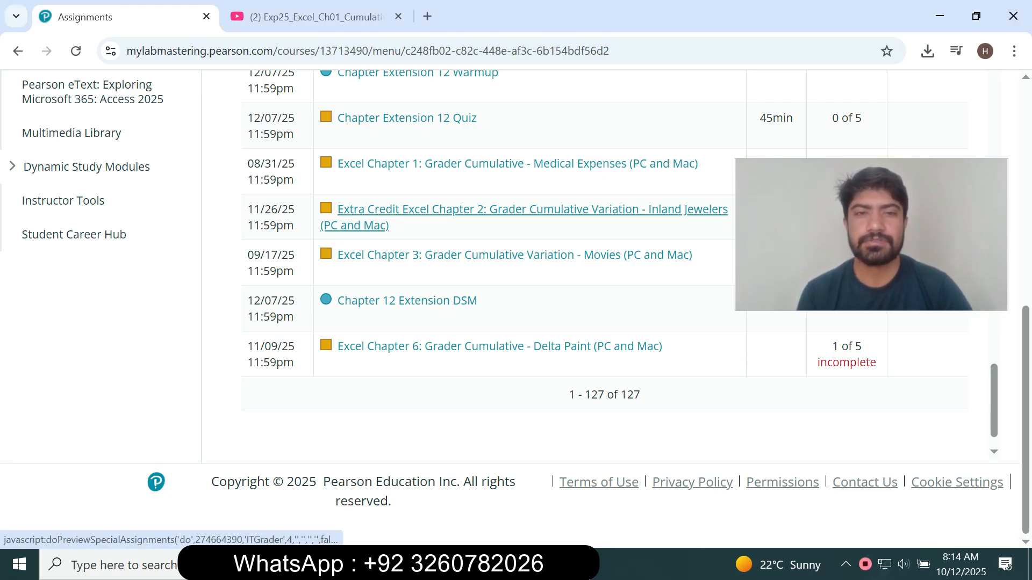
Launch the Extra Credit Excel Chapter 2 Inland Jewelers assignment and open its starting materials for download.
left_click(532, 210)
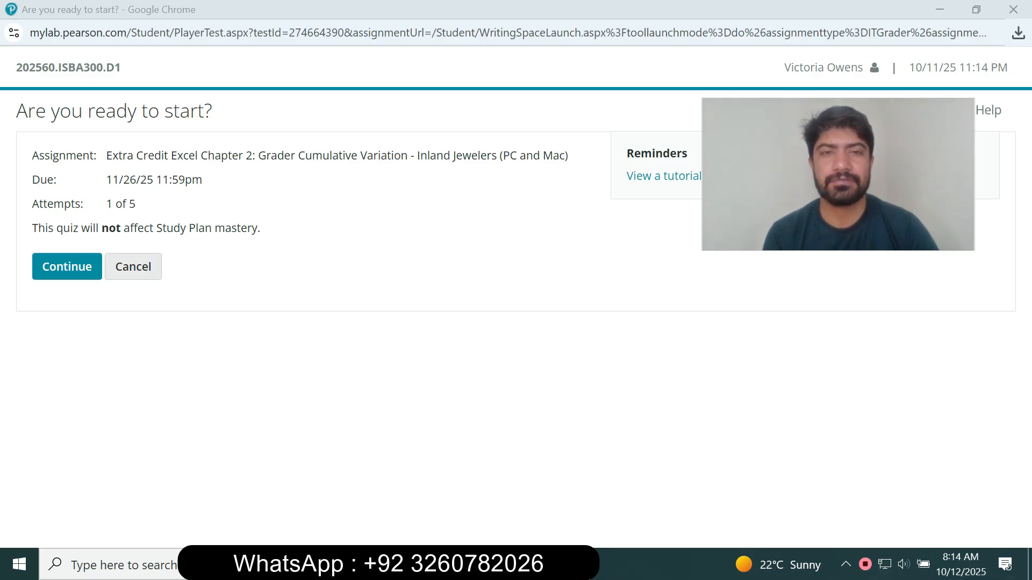
left_click(67, 266)
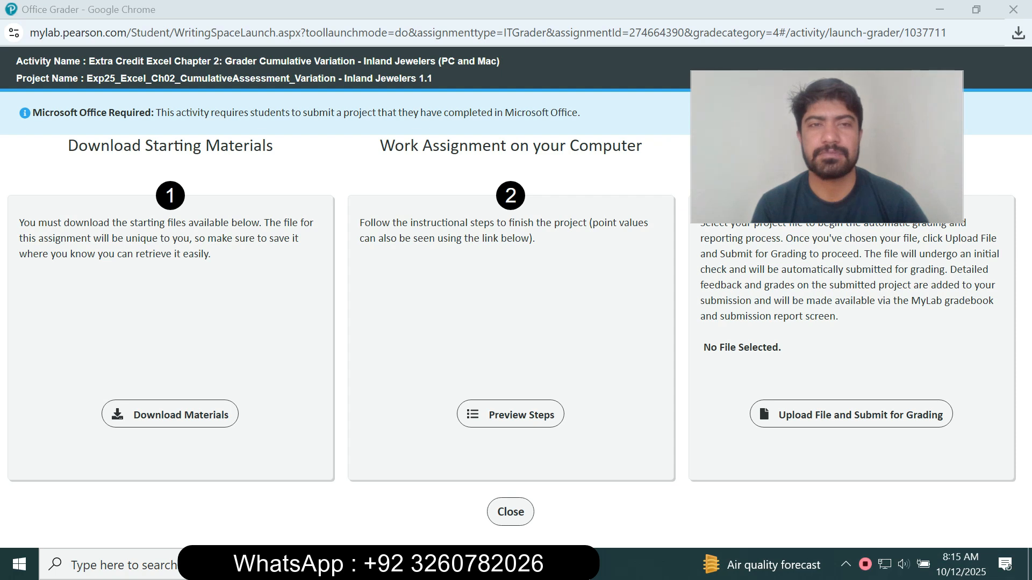
left_click(170, 414)
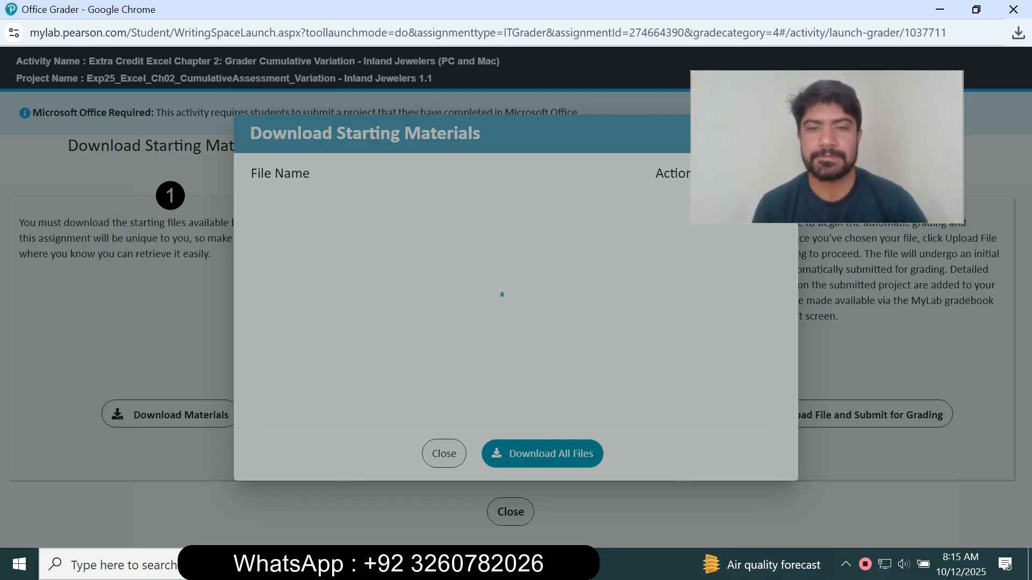
Change the network connection and check the Downloads folder for the assignment's starting files.
left_click(885, 564)
left_click(666, 516)
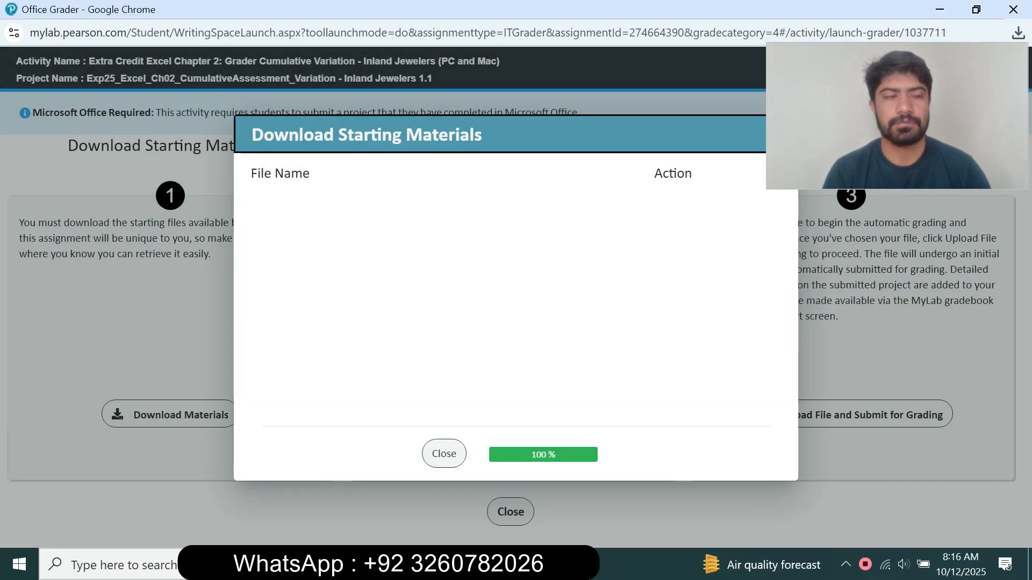
key("alt+Tab")
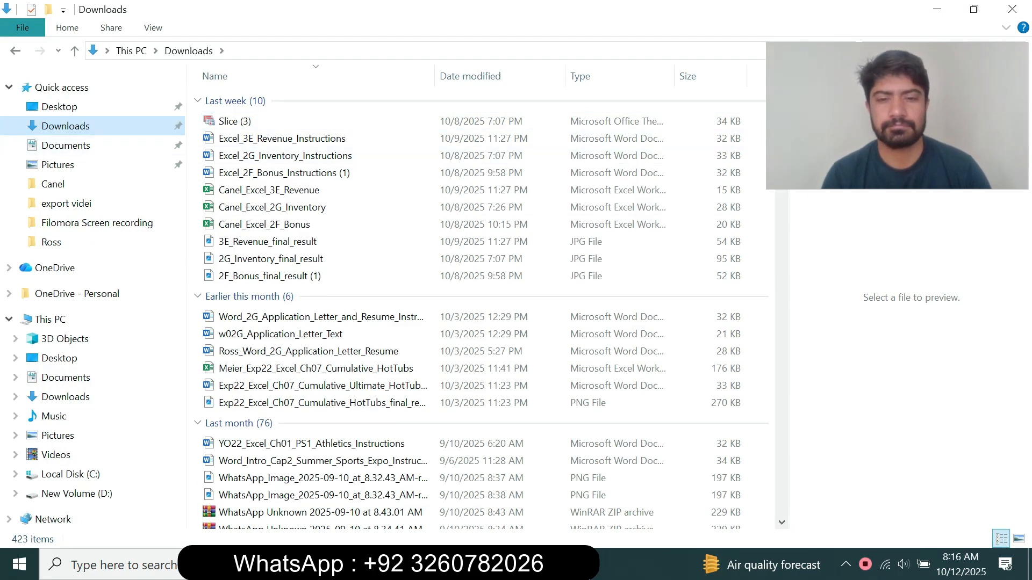
mouse_move(534, 564)
left_click(618, 500)
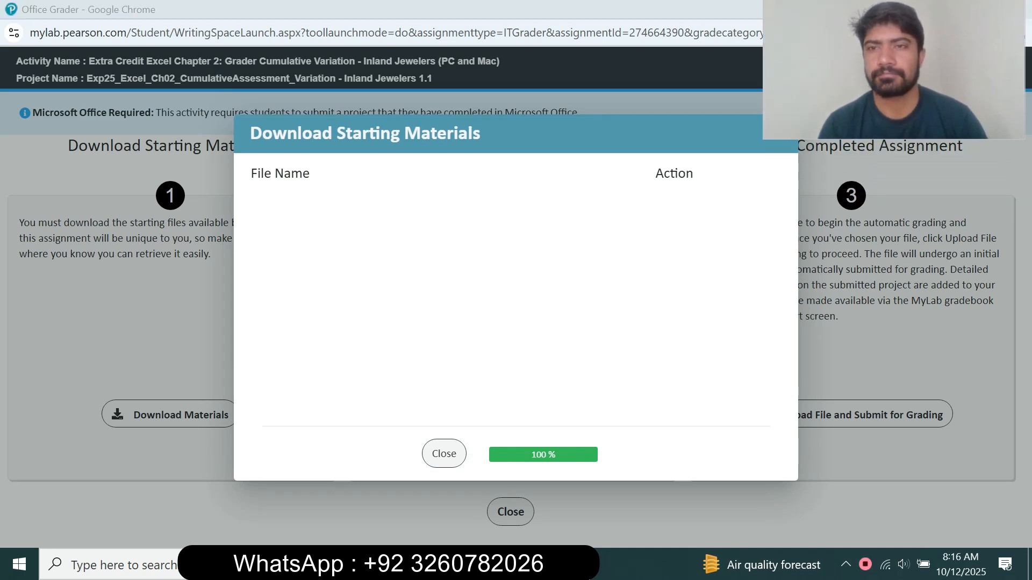
Close and reopen the starting materials list, and download all of its files.
left_click(444, 454)
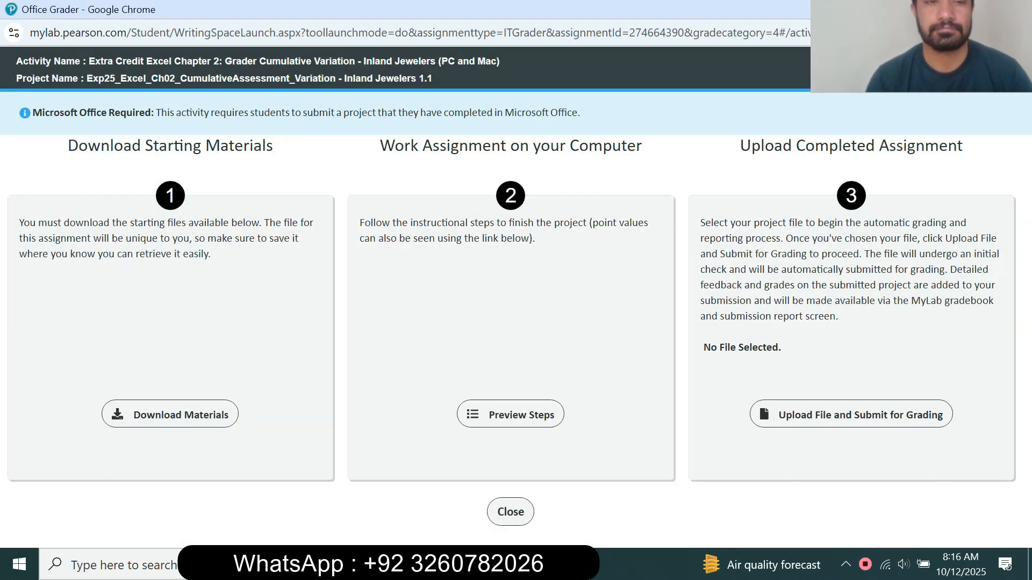
left_click(169, 414)
left_click_drag(922, 46, 735, 125)
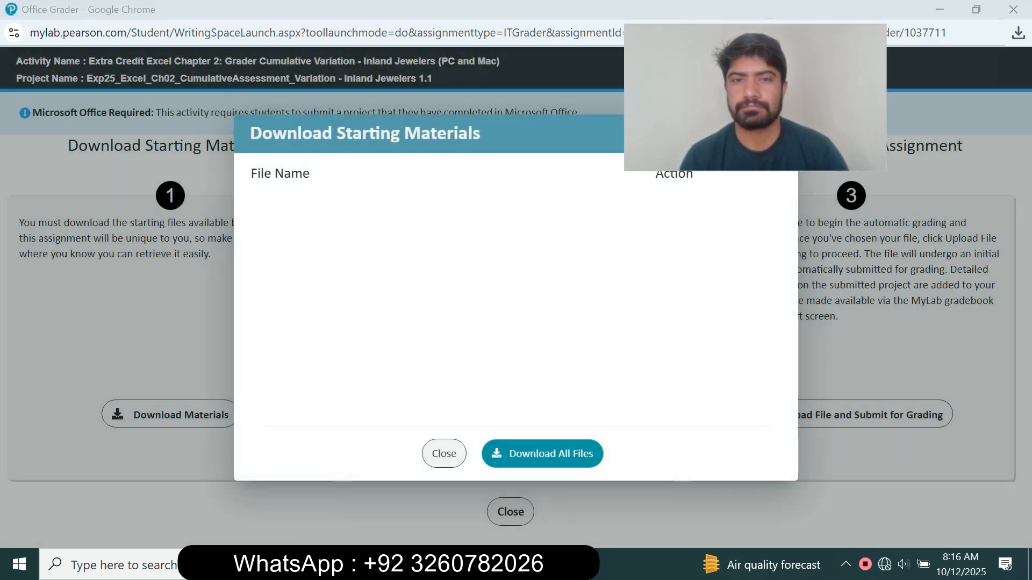
left_click(542, 454)
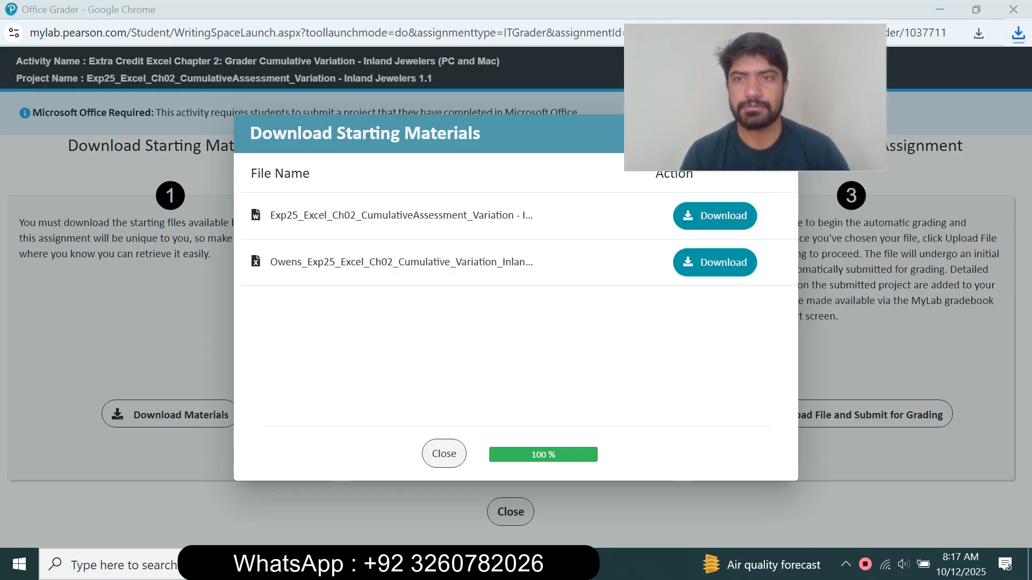
Open the Inland Jewelers instructions document from the Downloads folder in Word and enable editing.
key("alt+Tab")
left_click(261, 138)
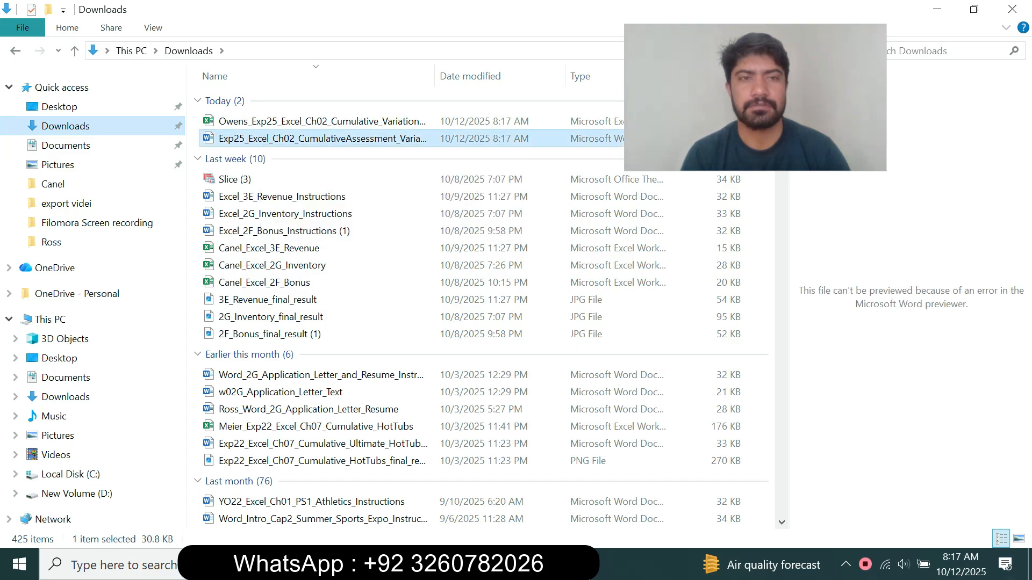
left_click(261, 122)
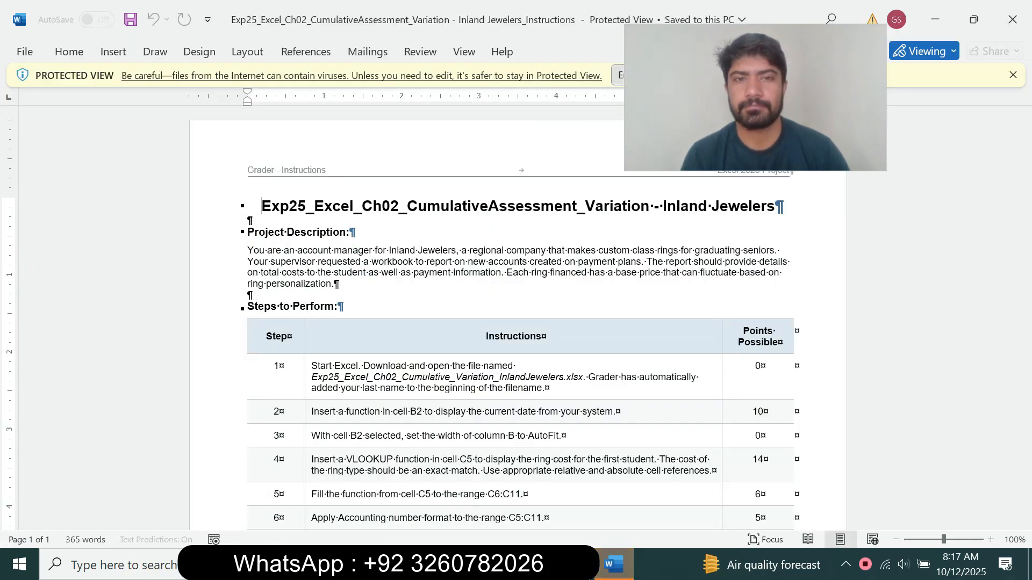
left_click(648, 75)
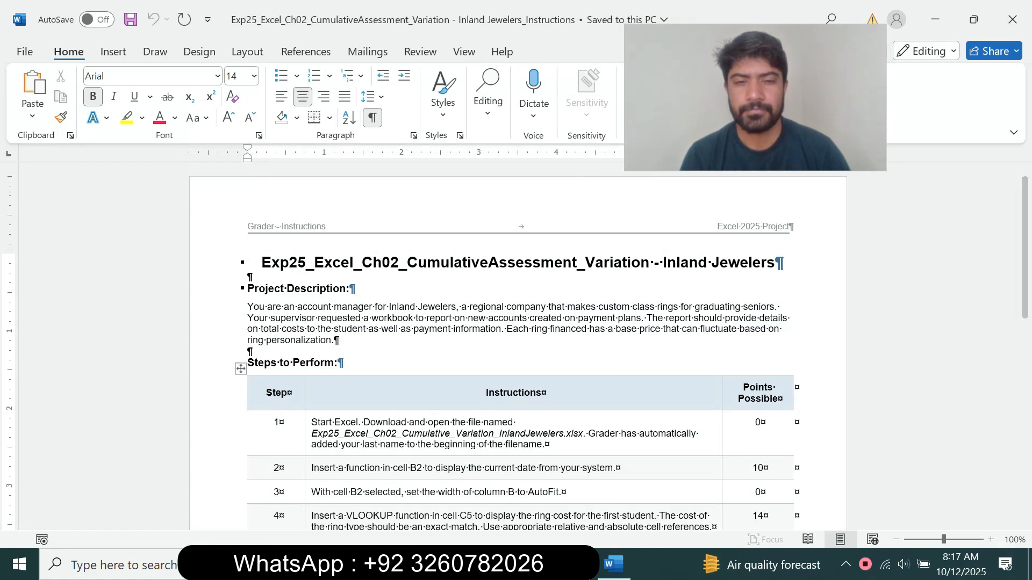
Open the downloaded Inland Jewelers workbook in Excel and enable editing.
key("alt+Tab")
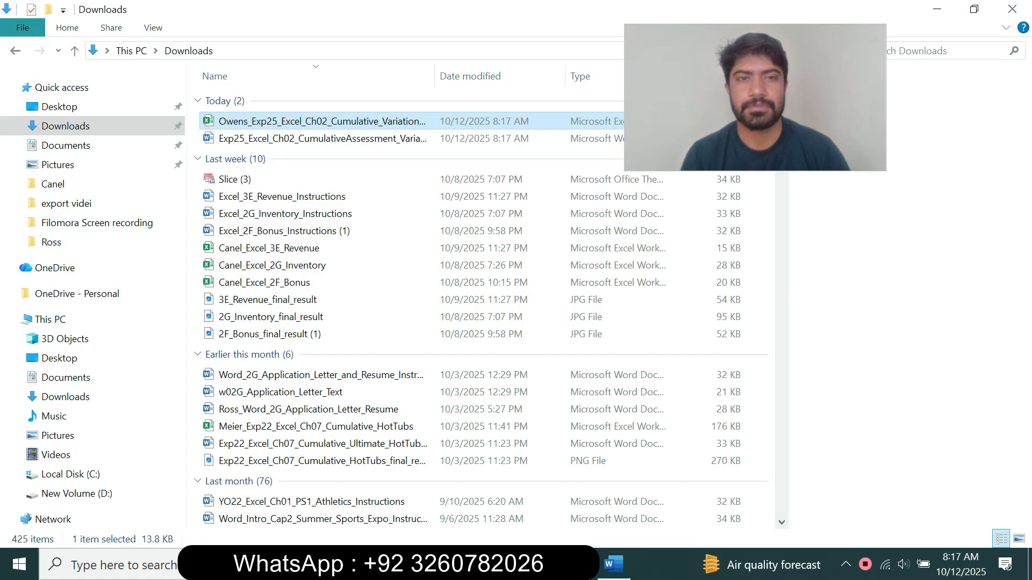
key("Return")
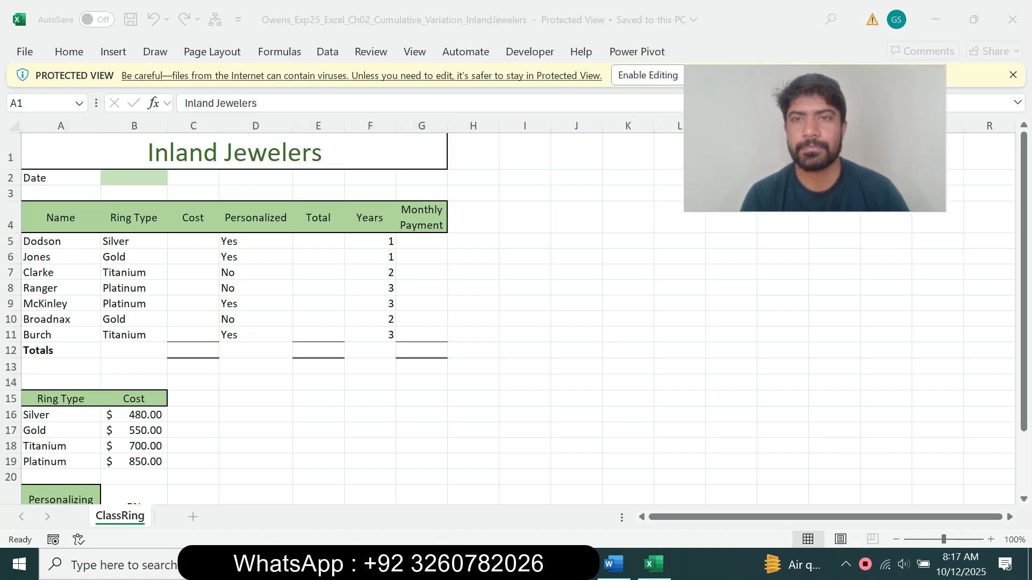
left_click(647, 75)
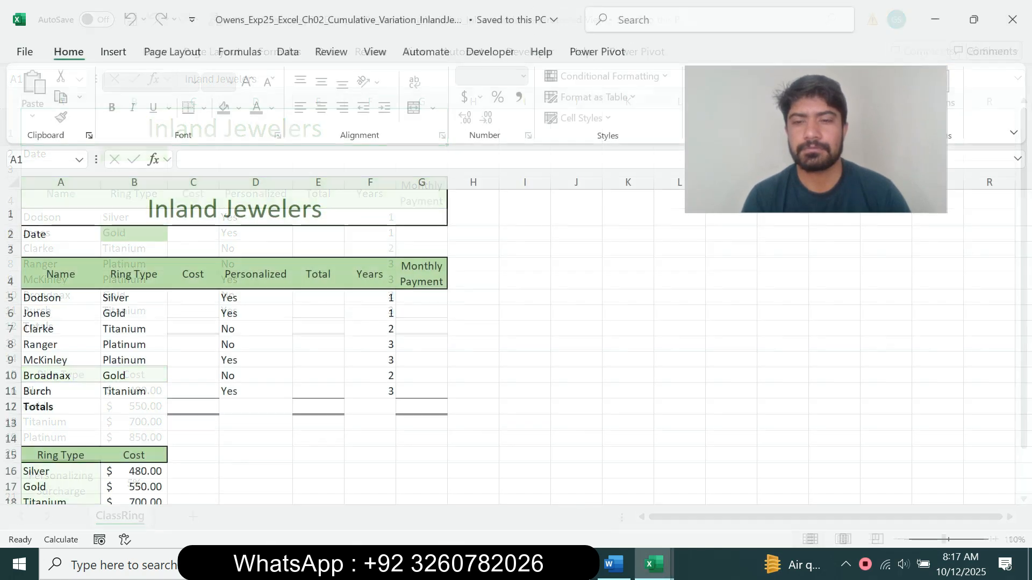
Switch to the Word instructions and highlight the step 1 instruction text in turquoise.
key("alt+Tab")
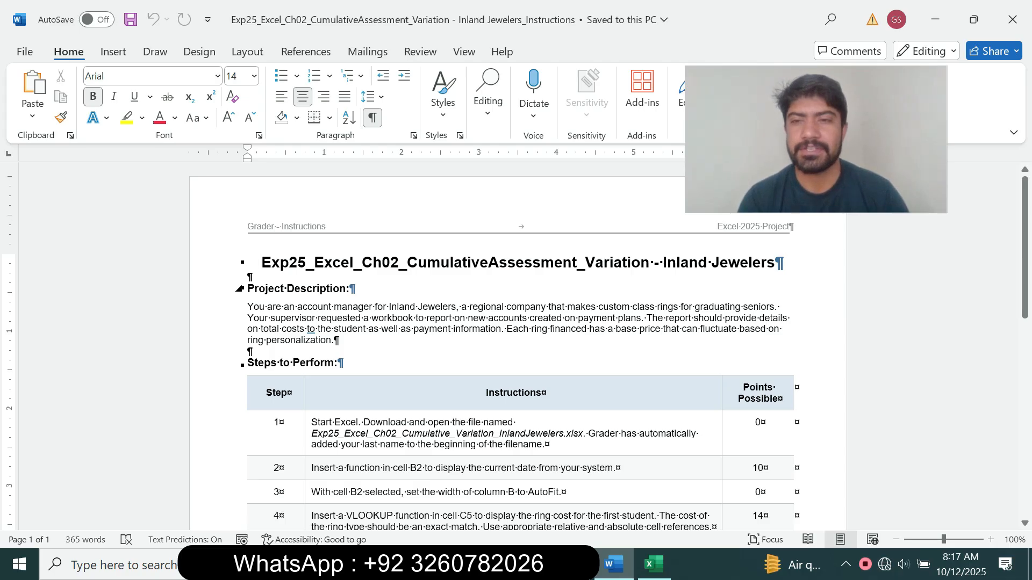
left_click(353, 288)
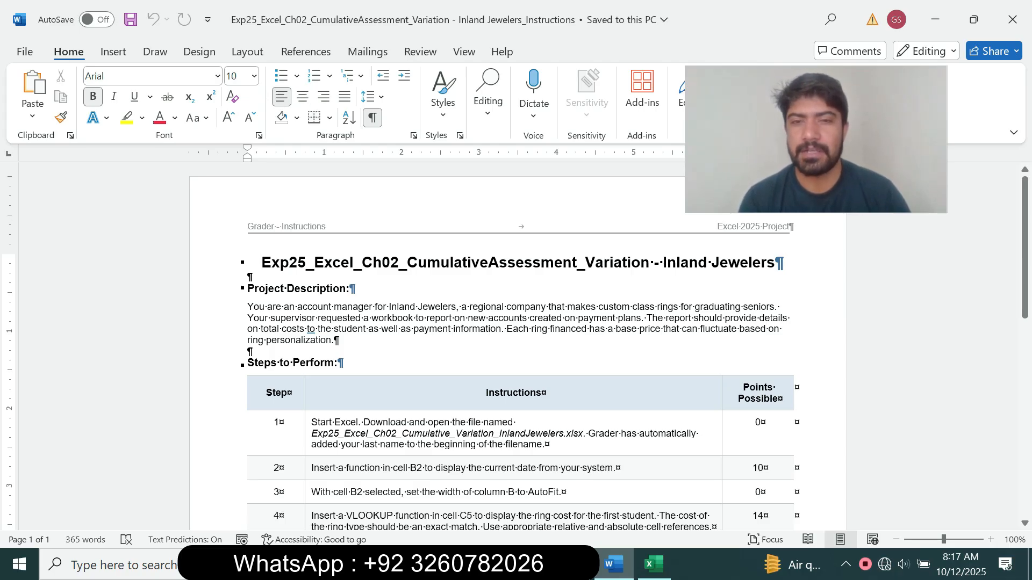
left_click_drag(1025, 247, 1025, 270)
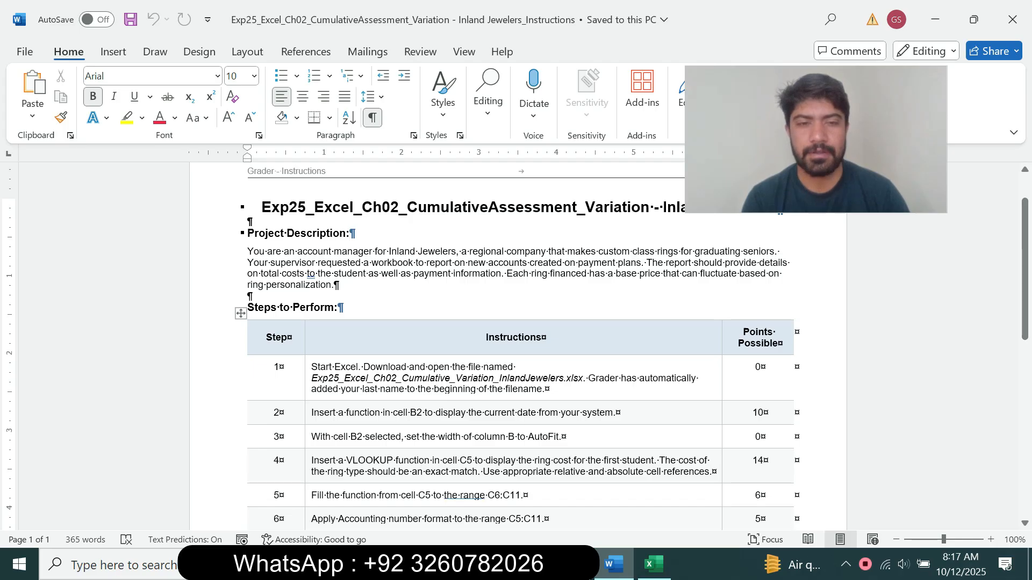
left_click(308, 378)
left_click(391, 366)
left_click(430, 422)
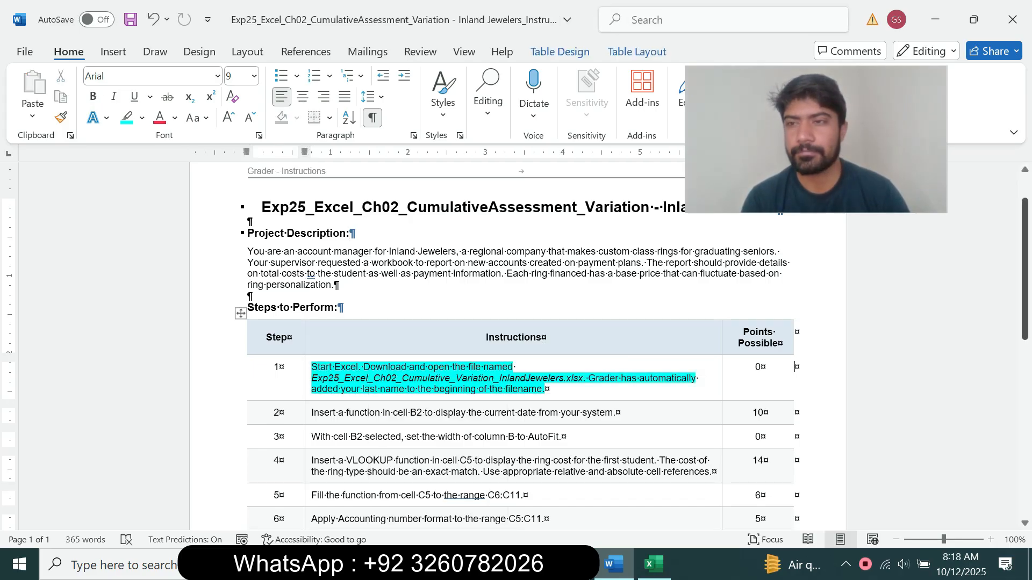
Check the step 1 instruction about the starting file against the Inland Jewelers workbook in Excel.
scroll(516, 344, "down", 2)
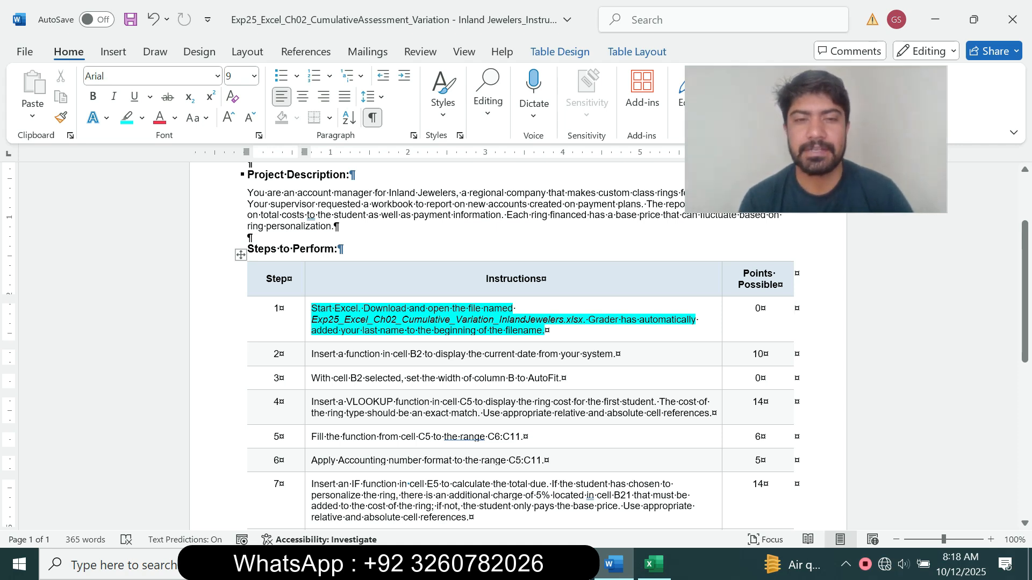
left_click(311, 354)
left_click_drag(409, 331, 499, 330)
left_click(409, 330)
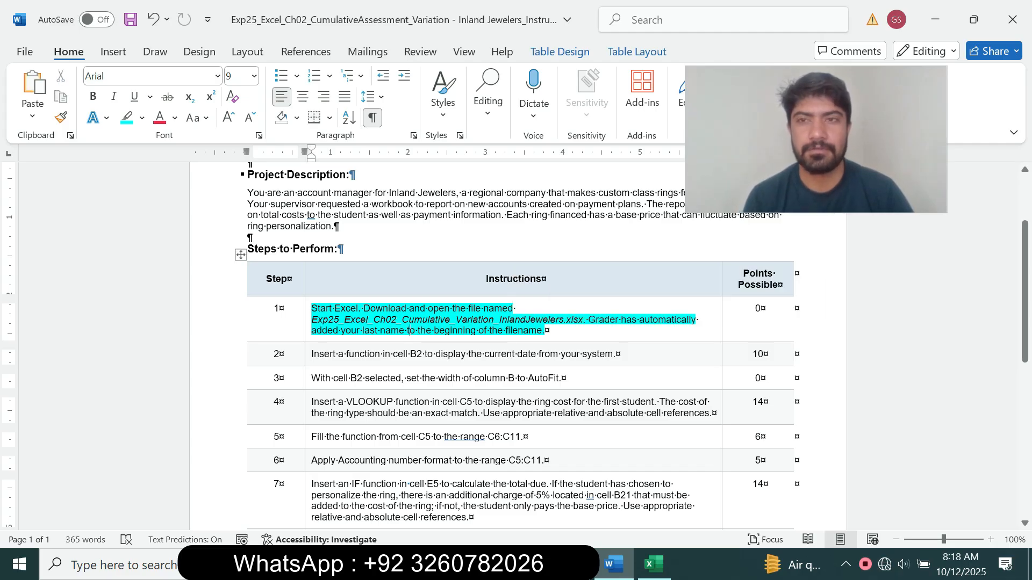
left_click(654, 564)
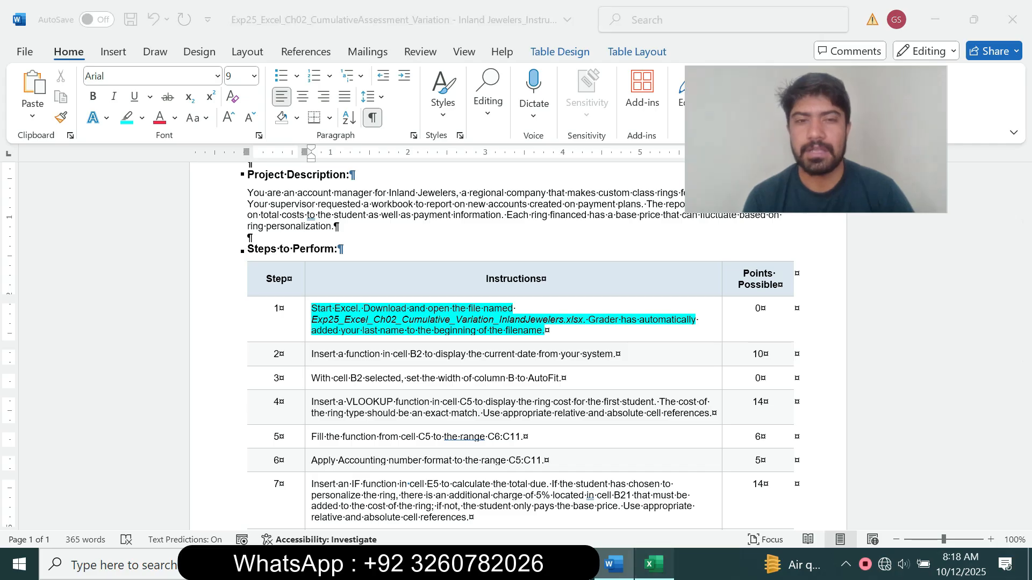
left_click(318, 329)
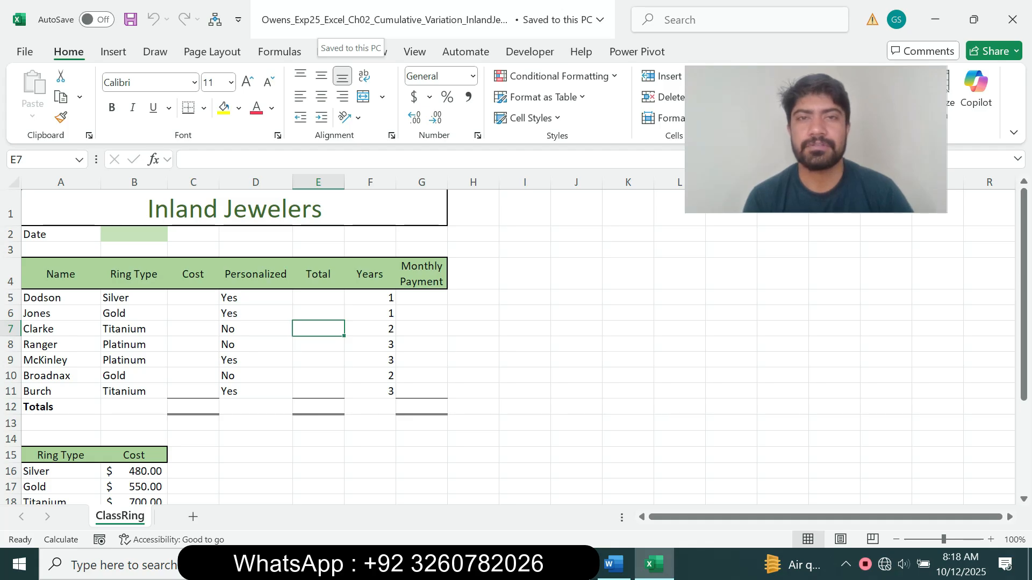
Return to the Word instructions and remove the highlight from the step 1 text.
left_click(613, 564)
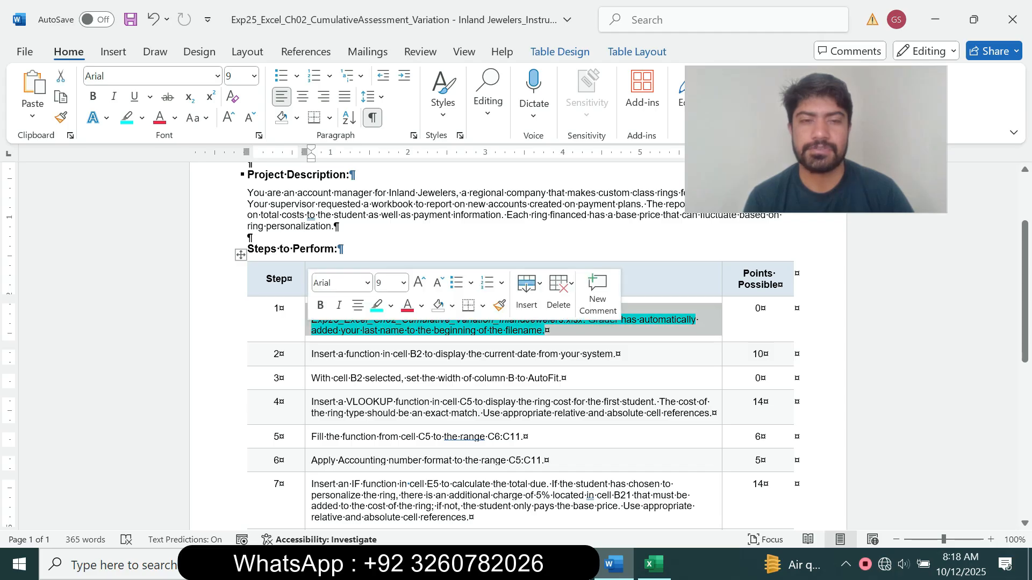
left_click(391, 306)
left_click(418, 436)
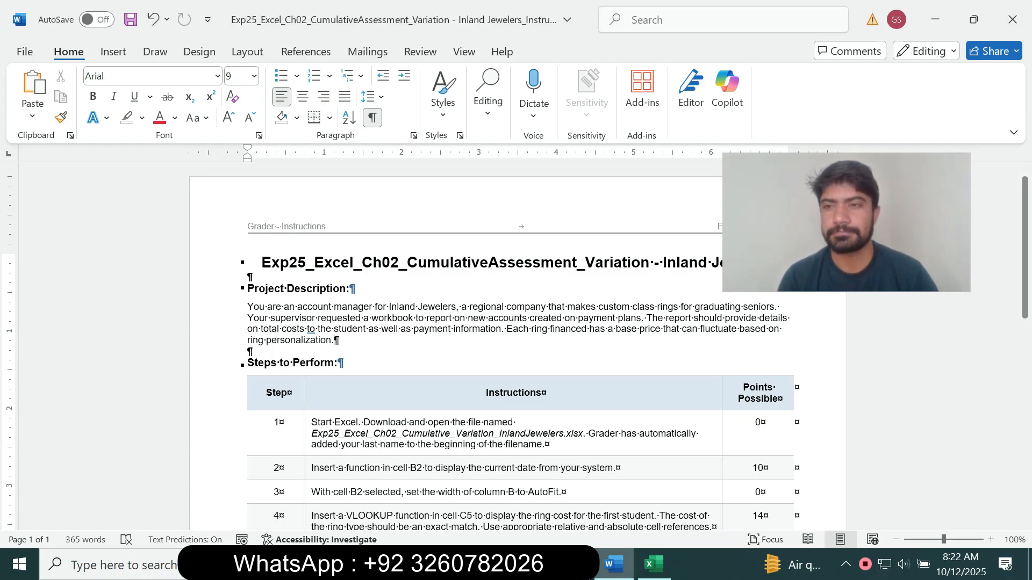
Set the step 2 instruction text to 14 pt and highlight it in turquoise.
scroll(515, 352, "down", 2)
scroll(335, 265, "down", 1)
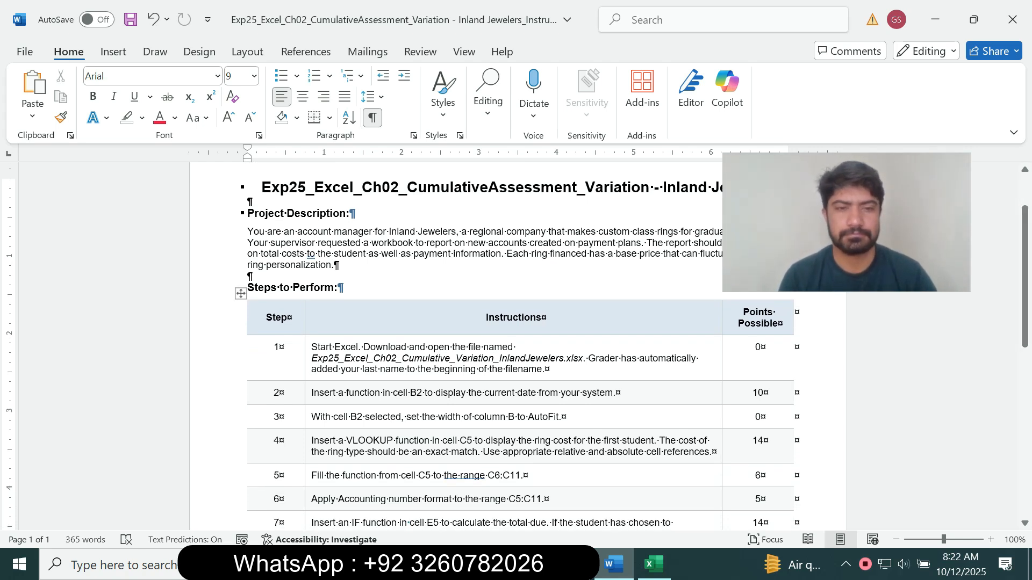
left_click(308, 393)
left_click(404, 350)
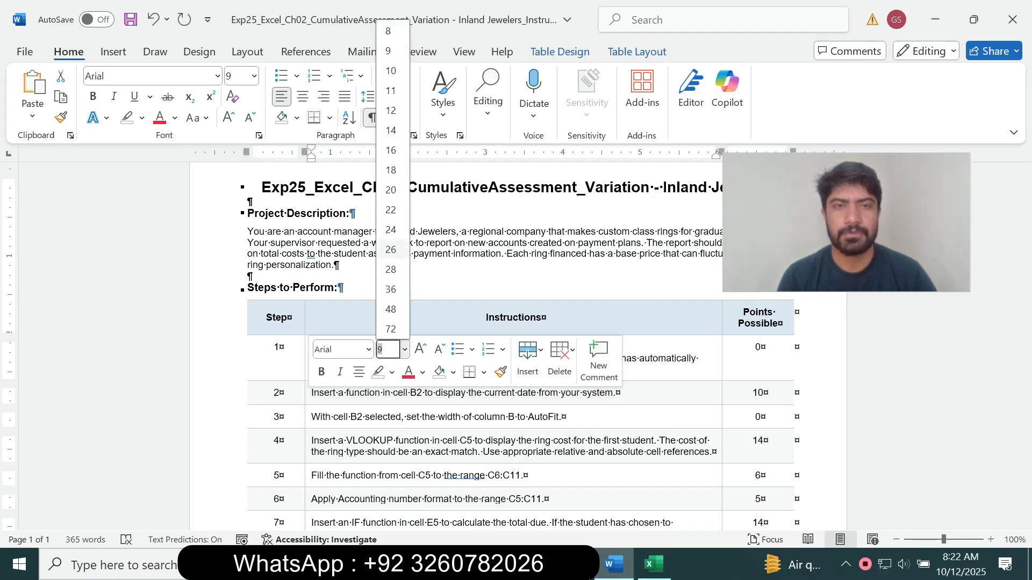
left_click(391, 130)
left_click(142, 118)
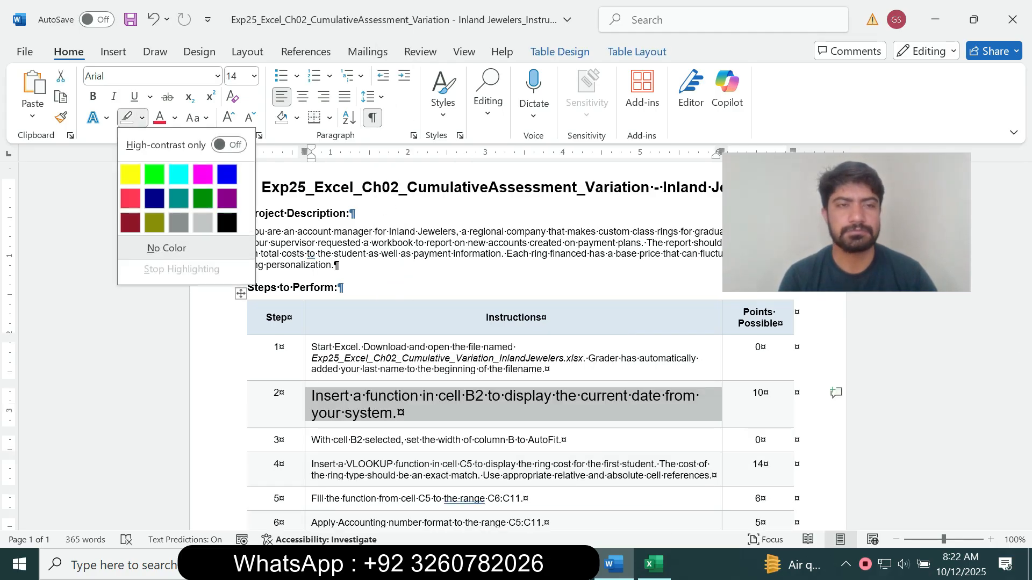
left_click(178, 174)
scroll(516, 344, "down", 1)
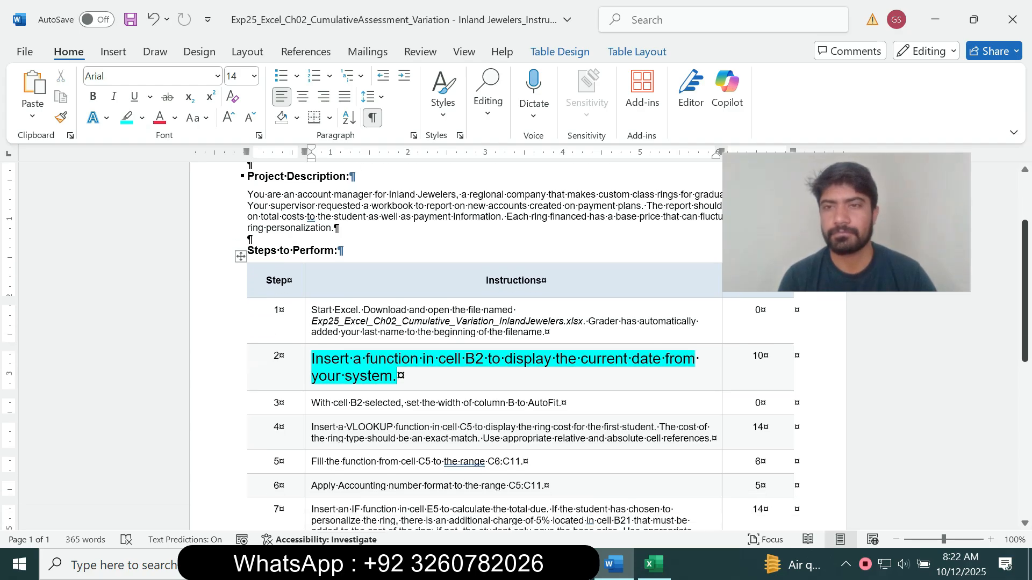
scroll(516, 344, "down", 1)
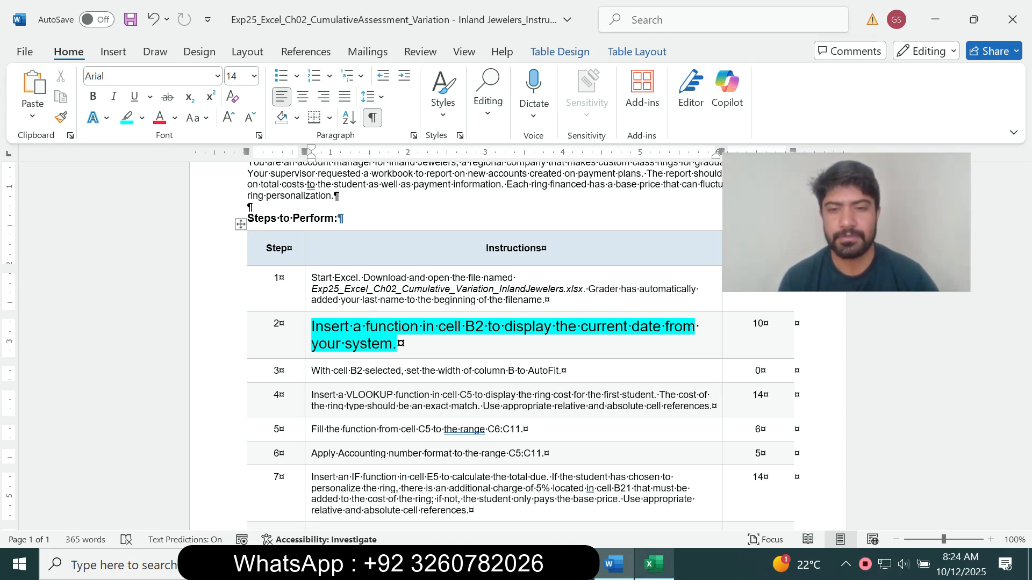
Switch to the Inland Jewelers workbook in Excel and enter the TODAY function in cell B2, checking it against the step 2 instruction.
left_click(654, 565)
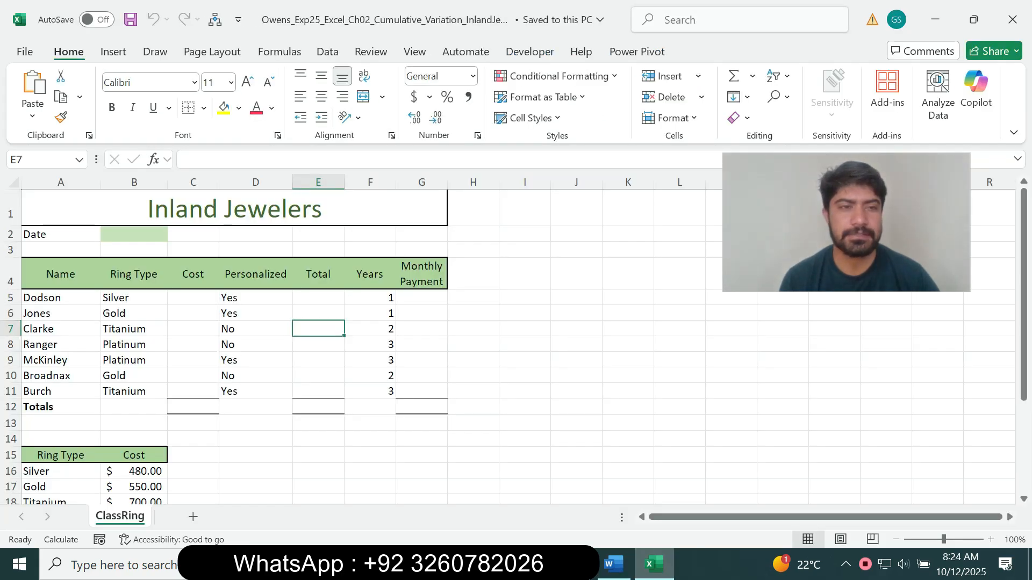
left_click(134, 234)
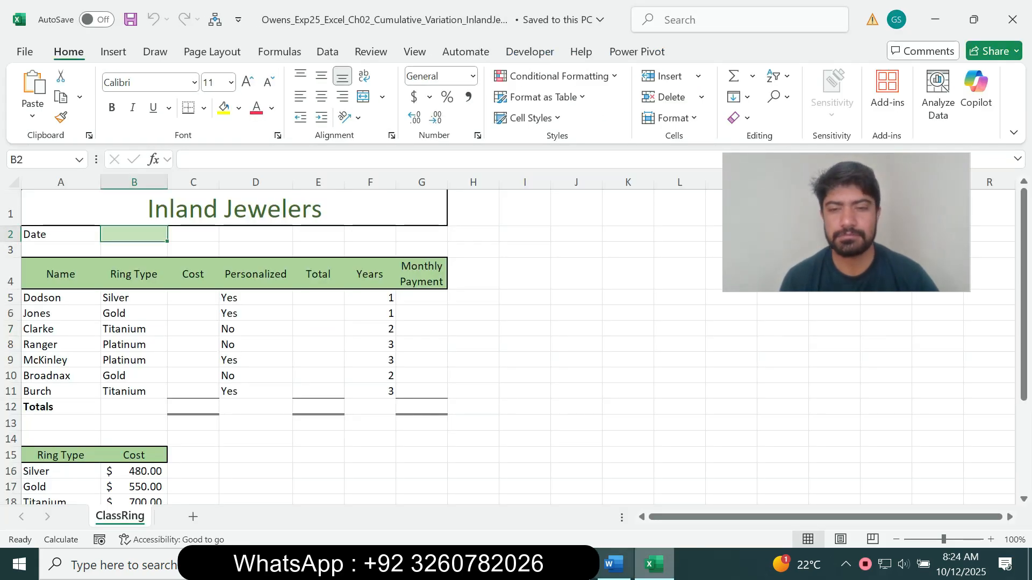
left_click(614, 564)
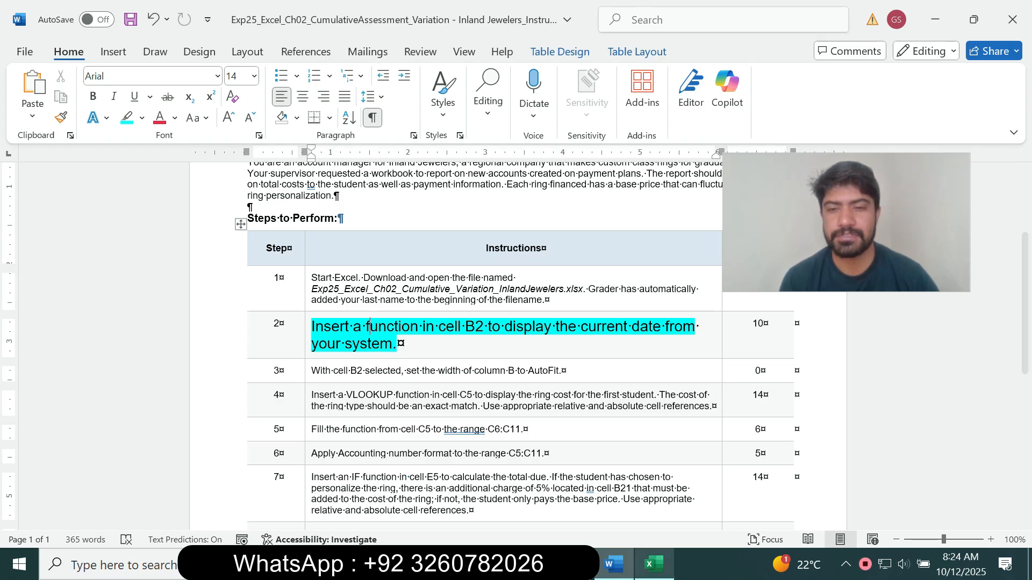
left_click(655, 564)
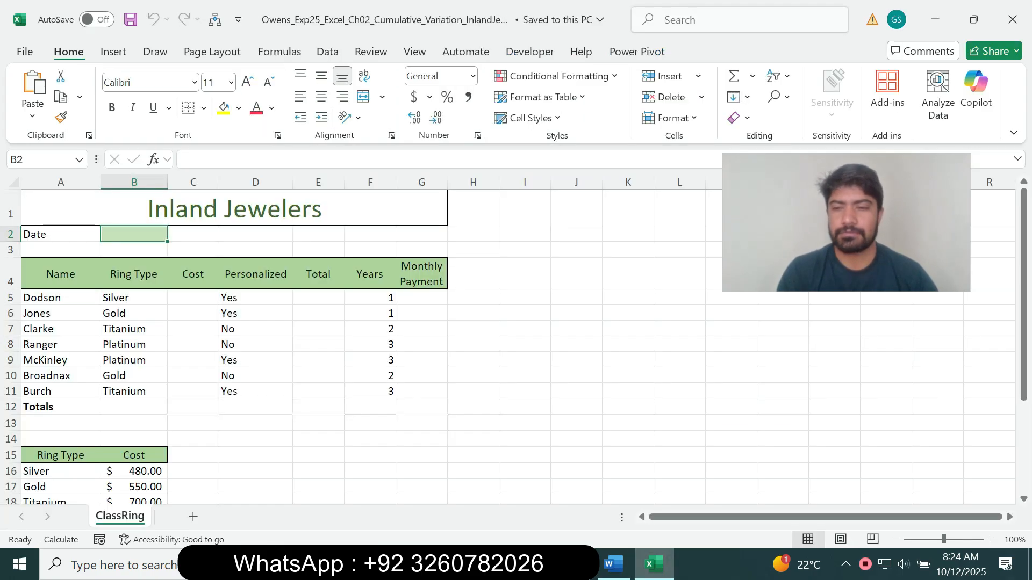
type("=toda")
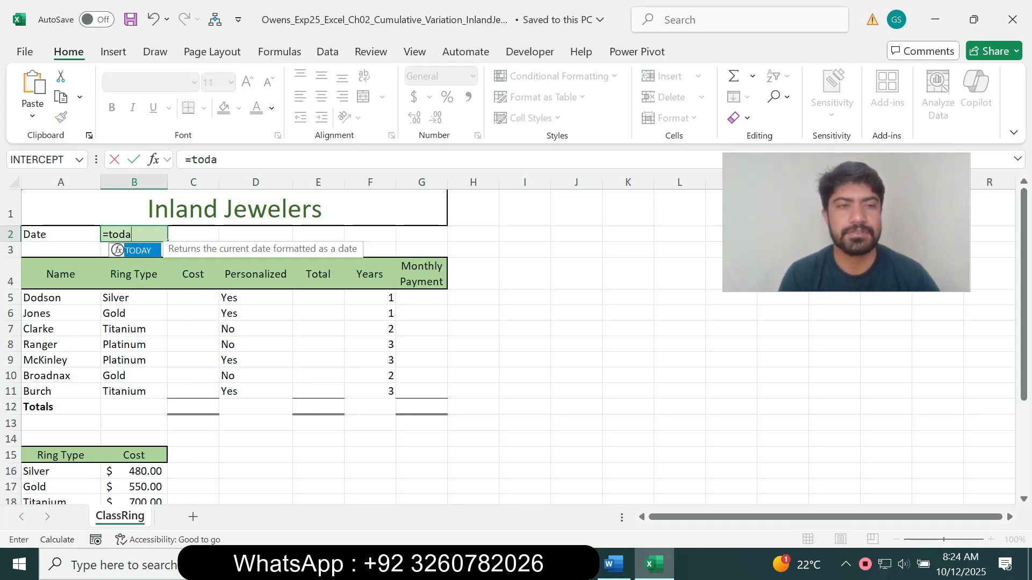
key("Tab")
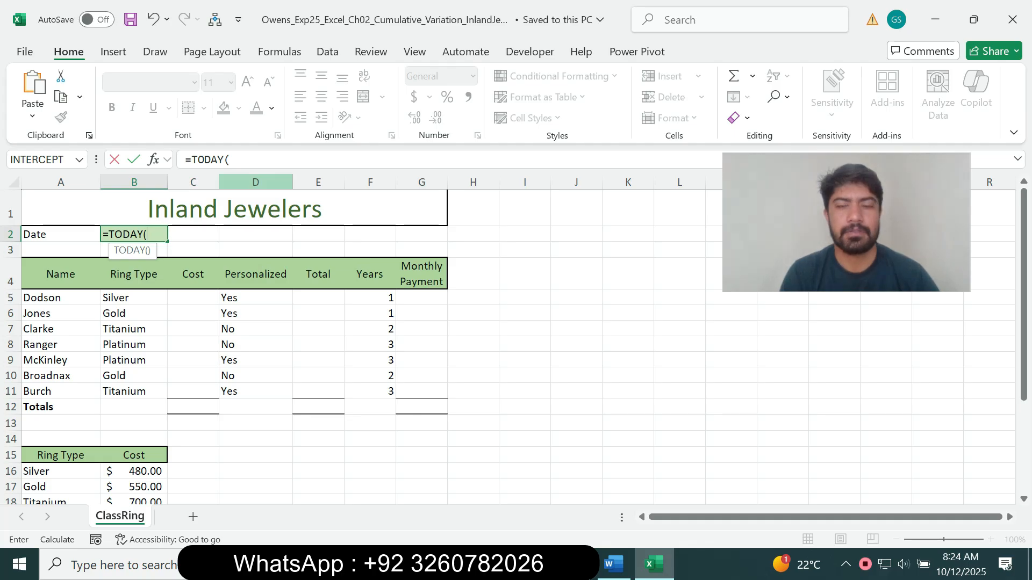
key("Return")
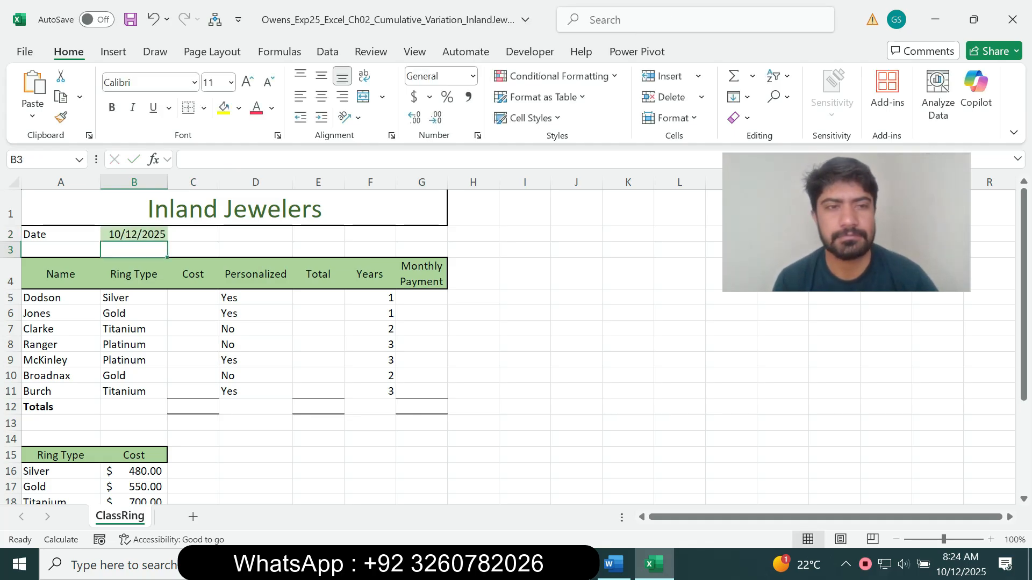
left_click(134, 234)
left_click(613, 565)
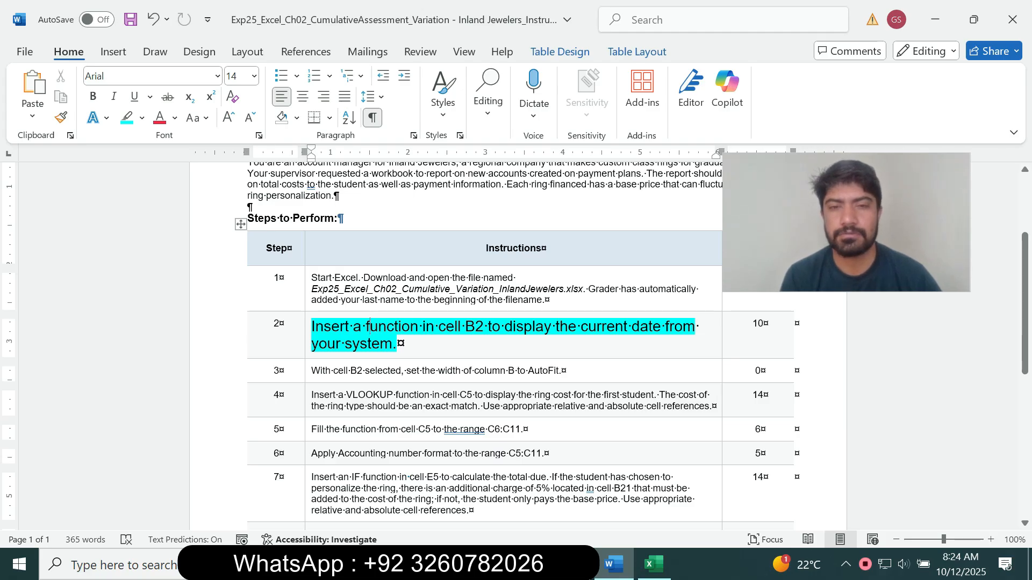
left_click(653, 565)
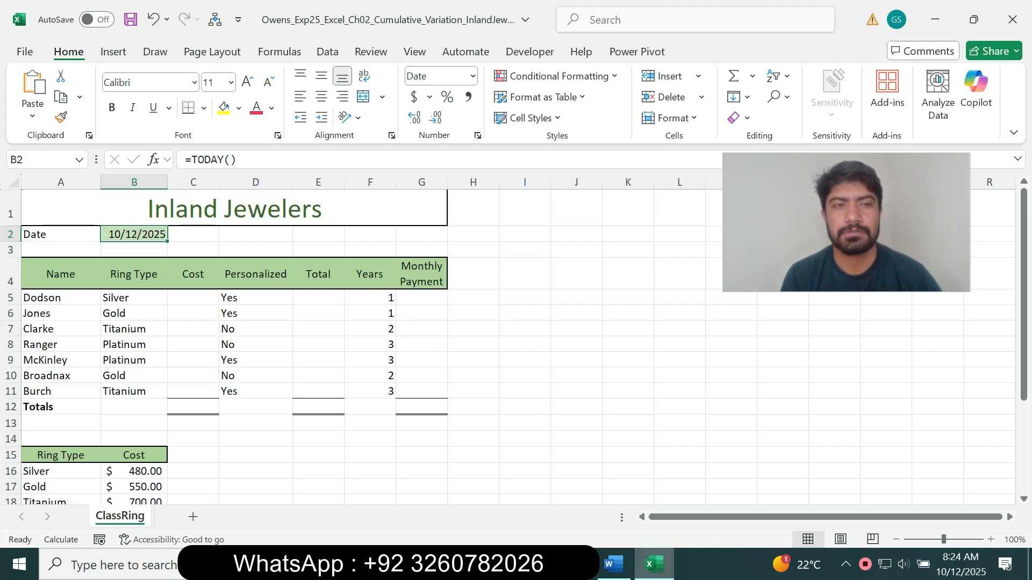
Return to the Word instructions, set the step 2 instruction text to 9 pt and remove its highlight.
left_click(613, 565)
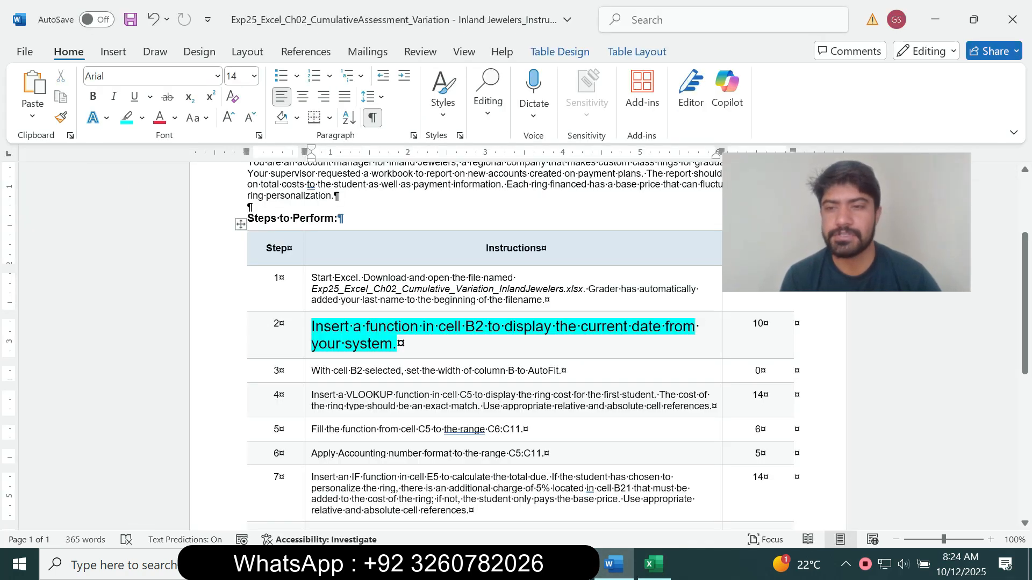
left_click(308, 347)
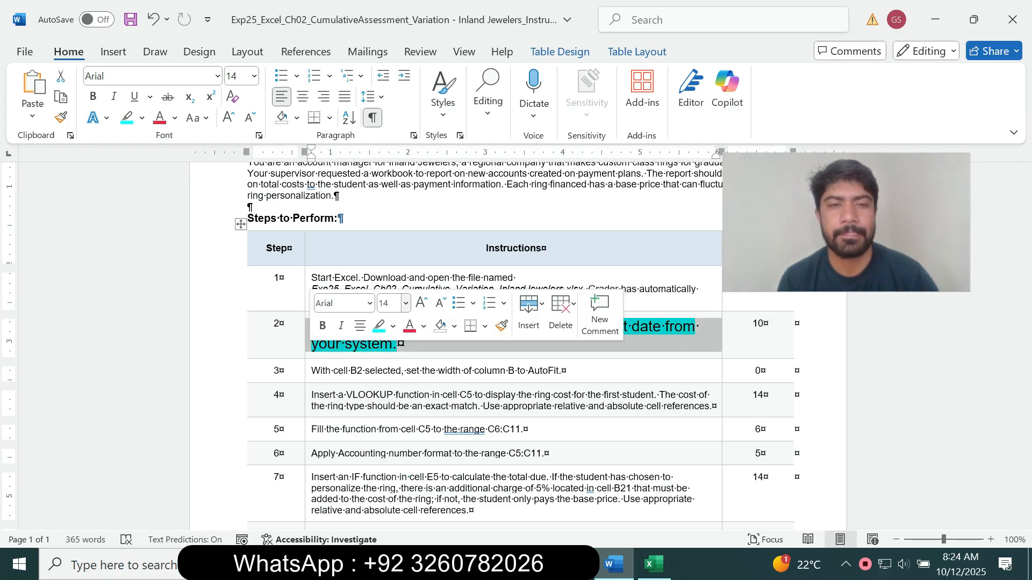
left_click(406, 303)
left_click(395, 31)
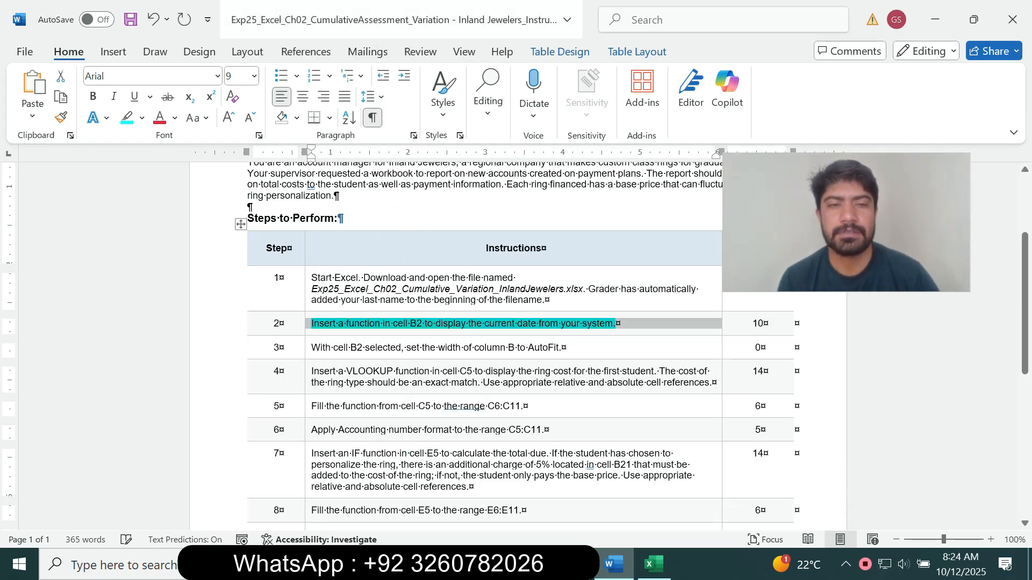
left_click(142, 117)
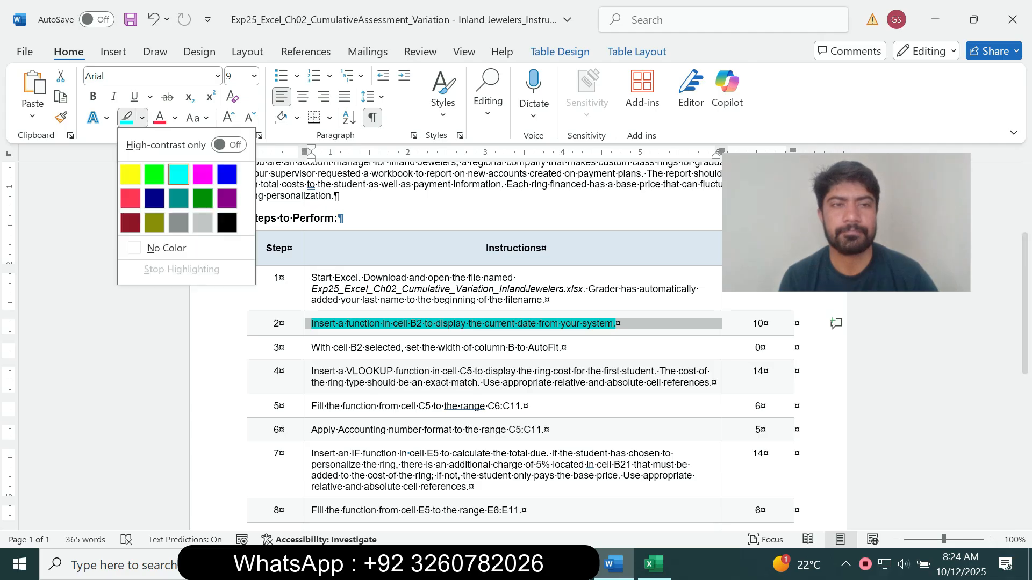
left_click(164, 248)
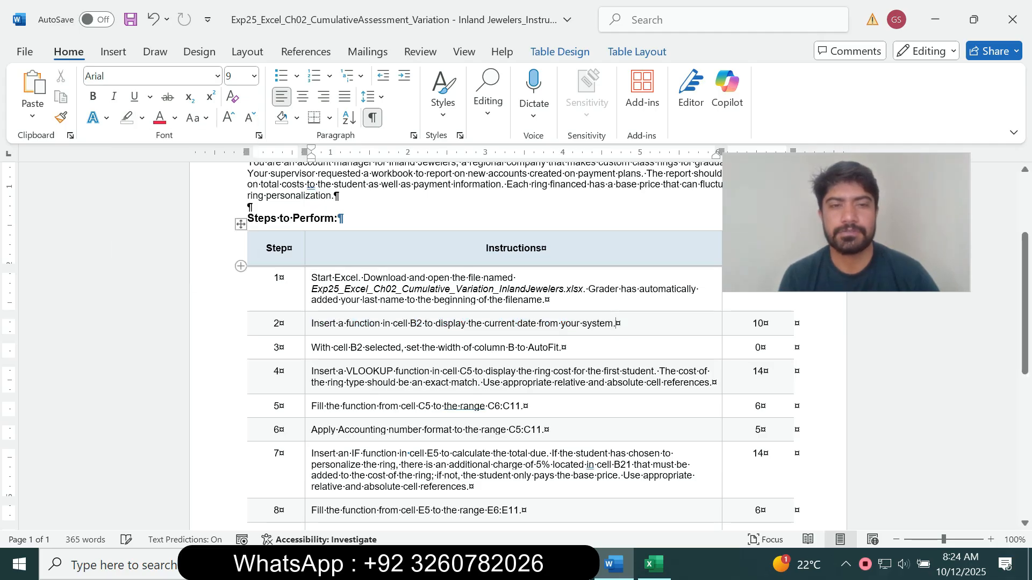
Set the step 3 instruction text to 14 pt and highlight it in turquoise.
left_click(308, 348)
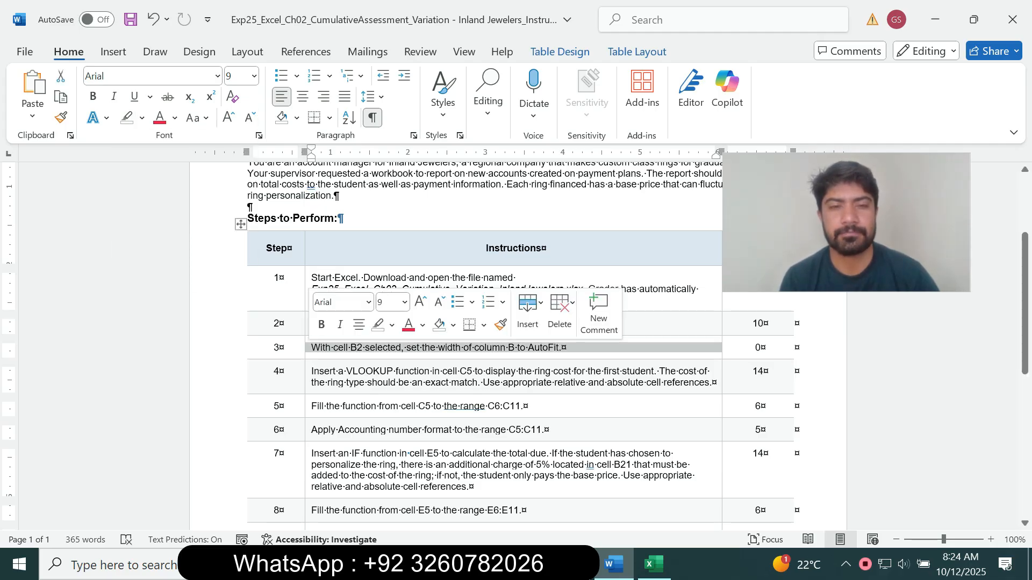
left_click(405, 302)
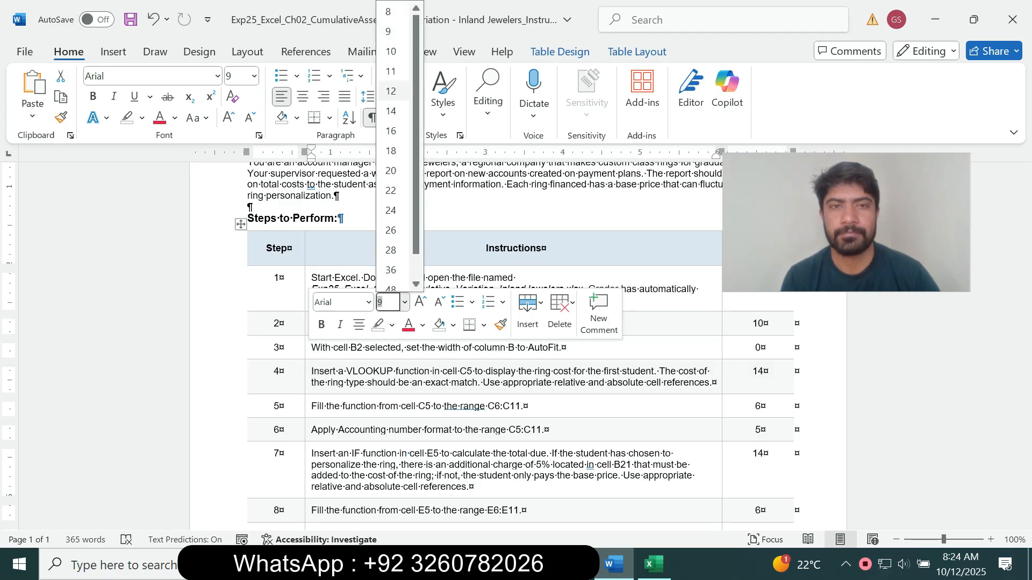
left_click(390, 112)
left_click(142, 118)
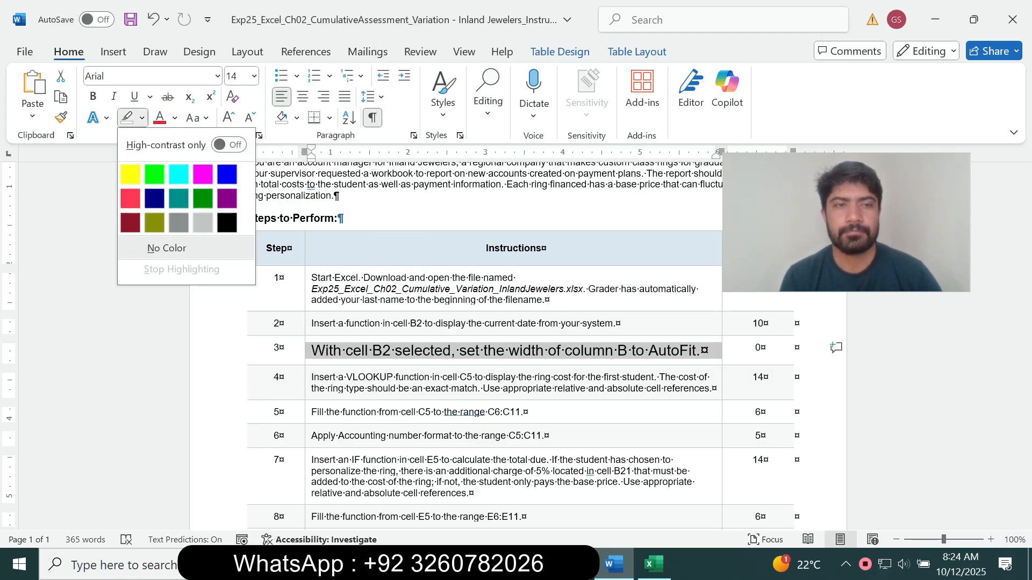
left_click(178, 173)
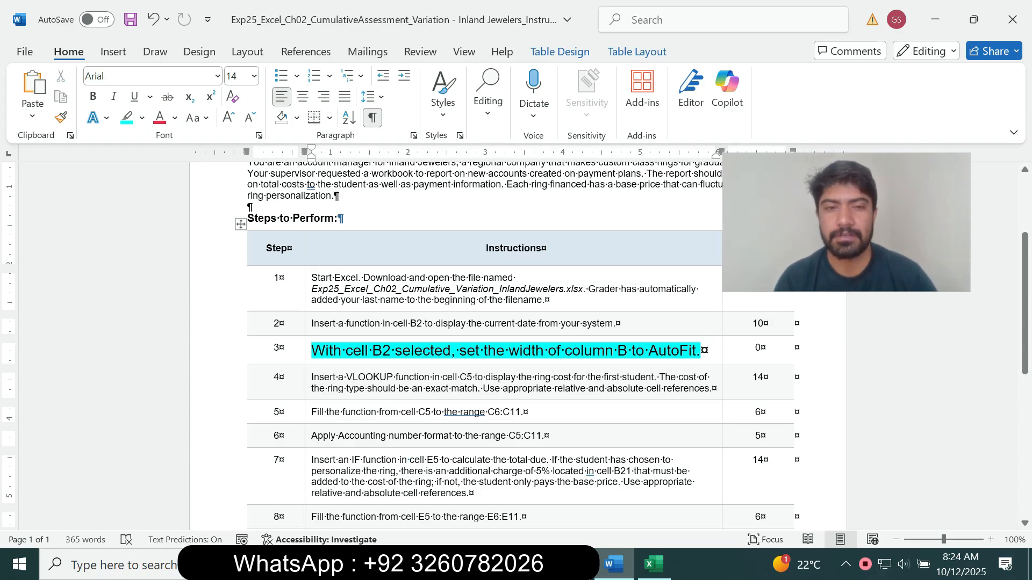
Switch to the Excel workbook and AutoFit the width of column B.
left_click(654, 565)
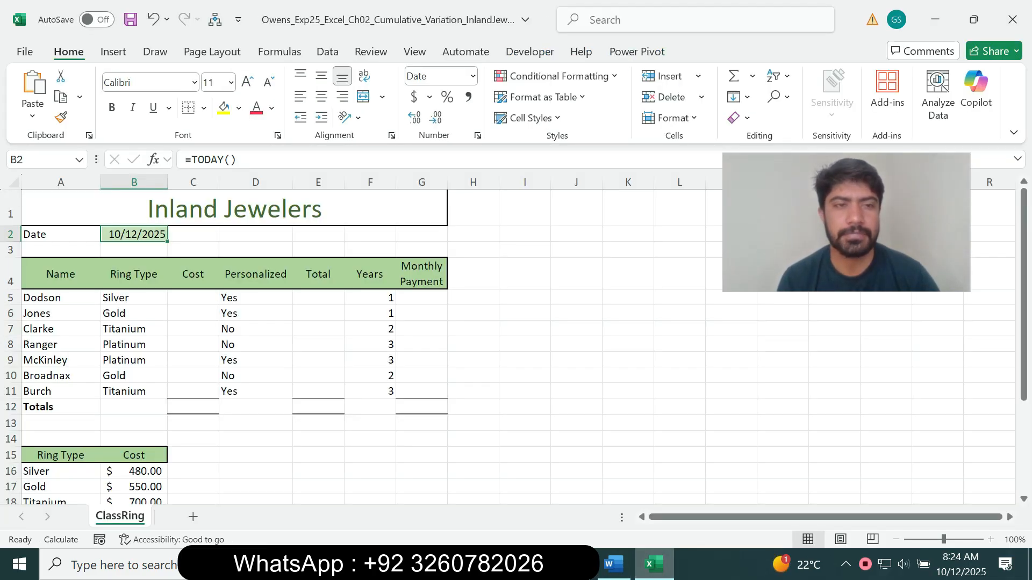
left_click_drag(167, 182, 162, 182)
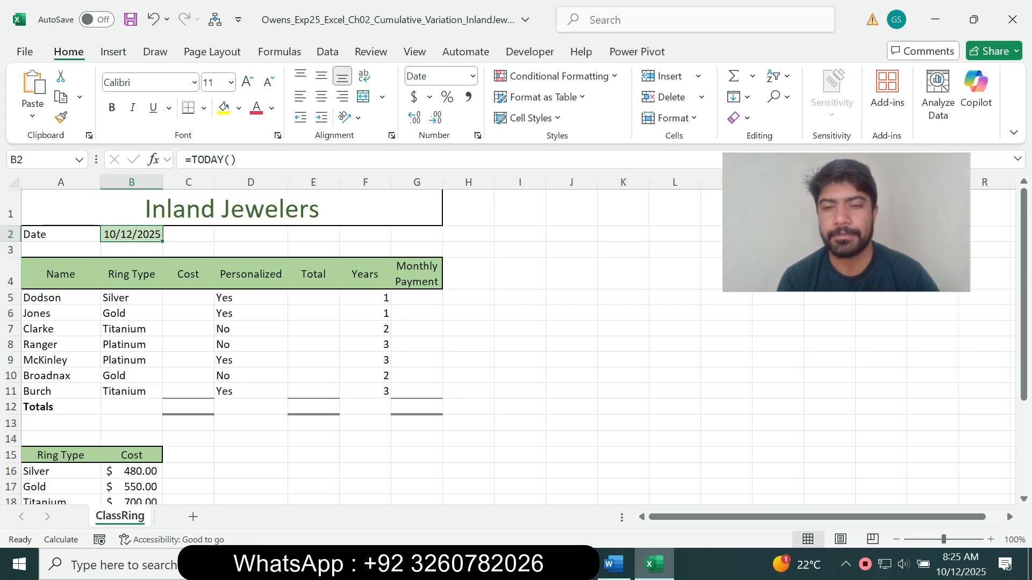
Return to the Word instructions, set the step 3 instruction text to 9 pt and remove its highlight.
left_click(613, 565)
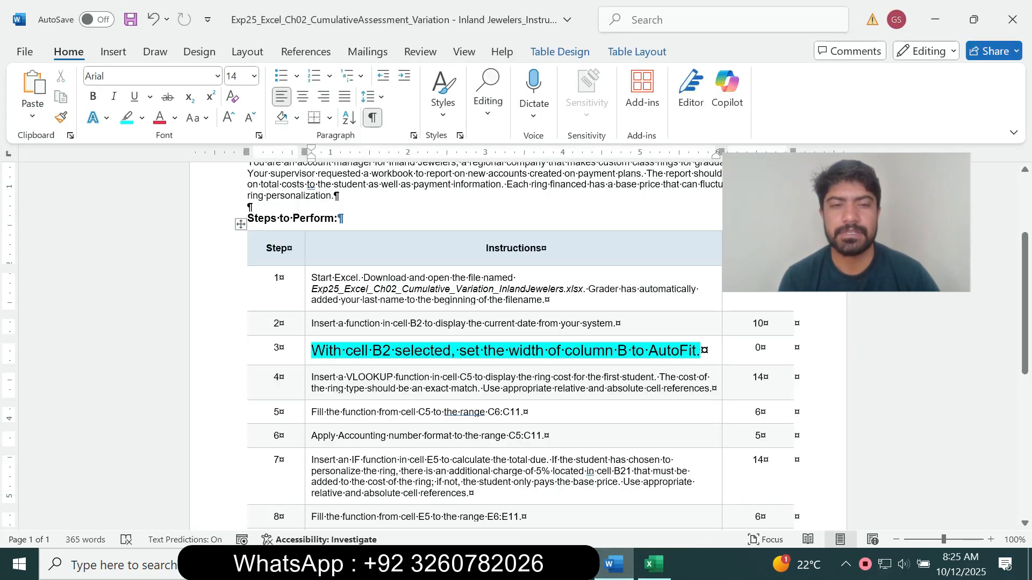
left_click(308, 351)
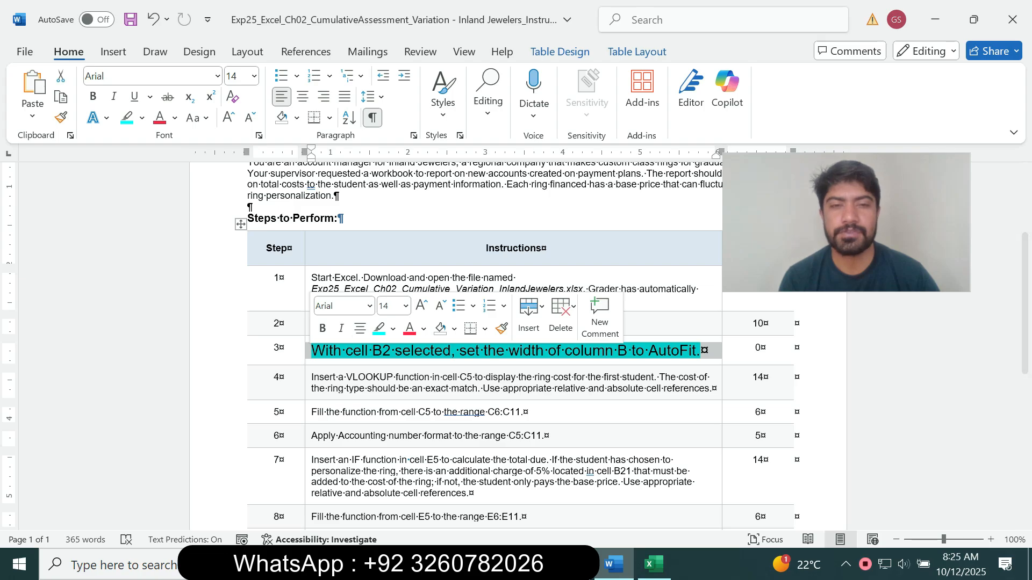
left_click(406, 306)
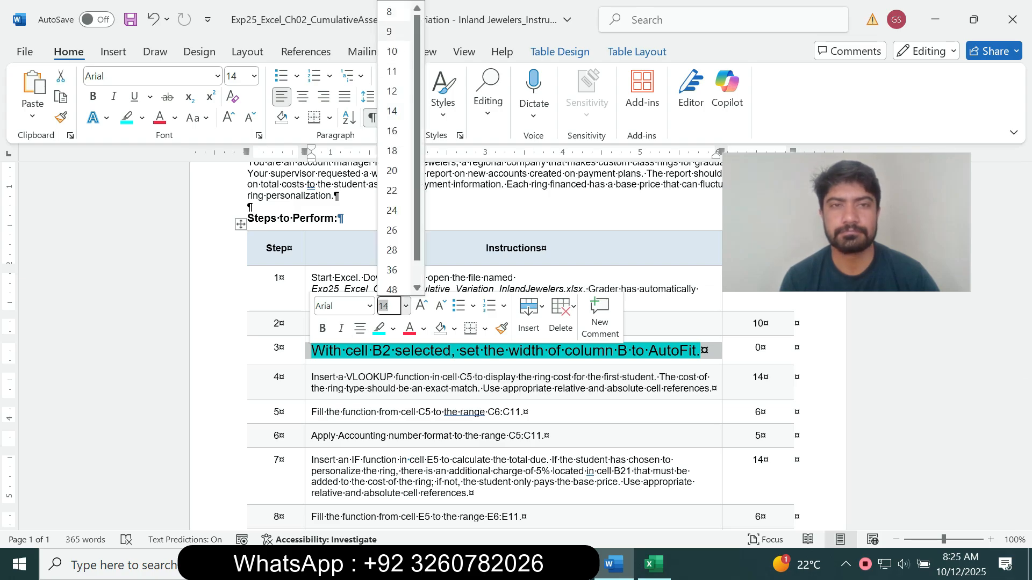
left_click(392, 31)
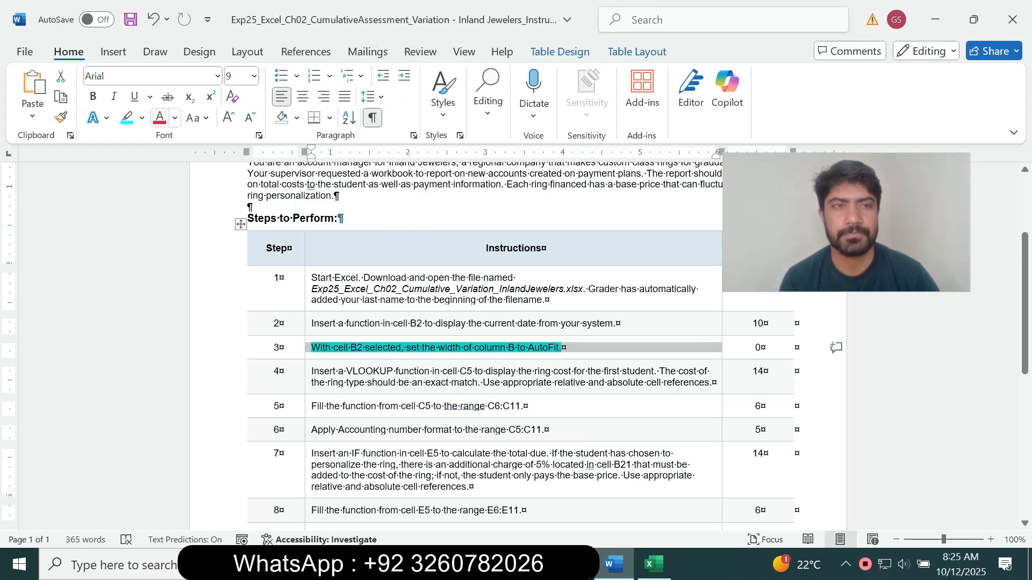
left_click(142, 118)
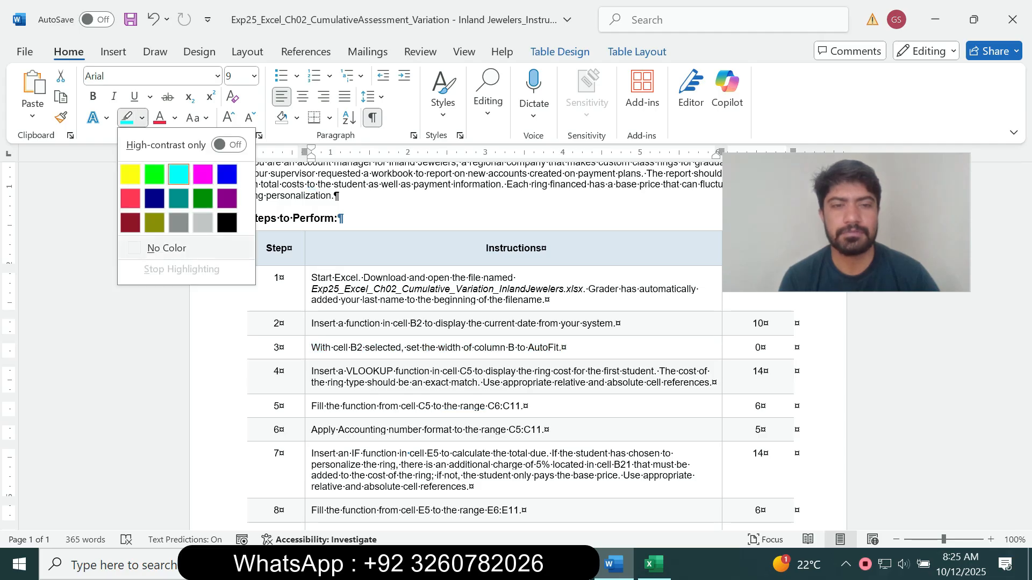
left_click(167, 248)
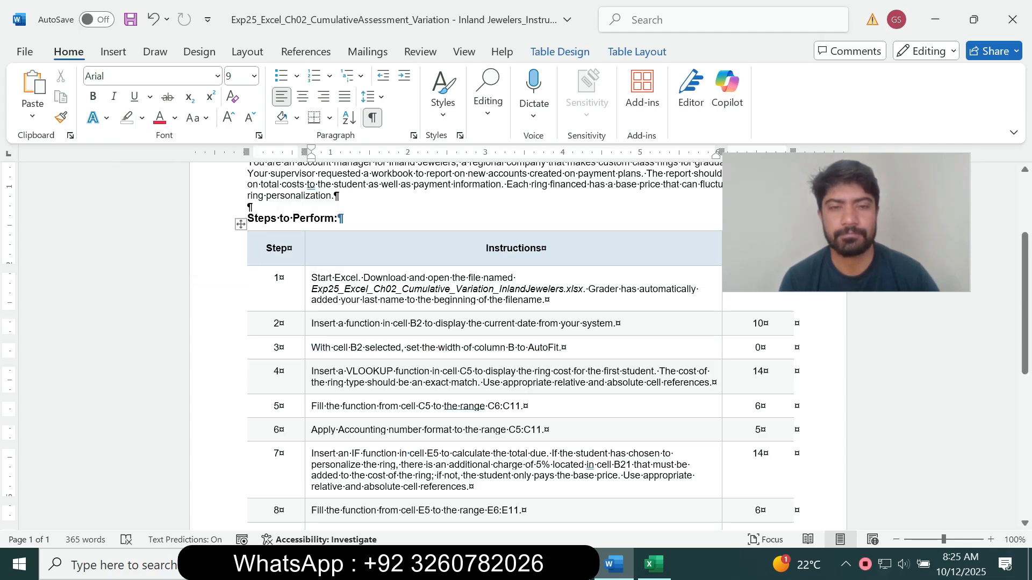
Set the step 4 instruction text to 14 pt and highlight it in turquoise.
triple_click(510, 377)
left_click(404, 331)
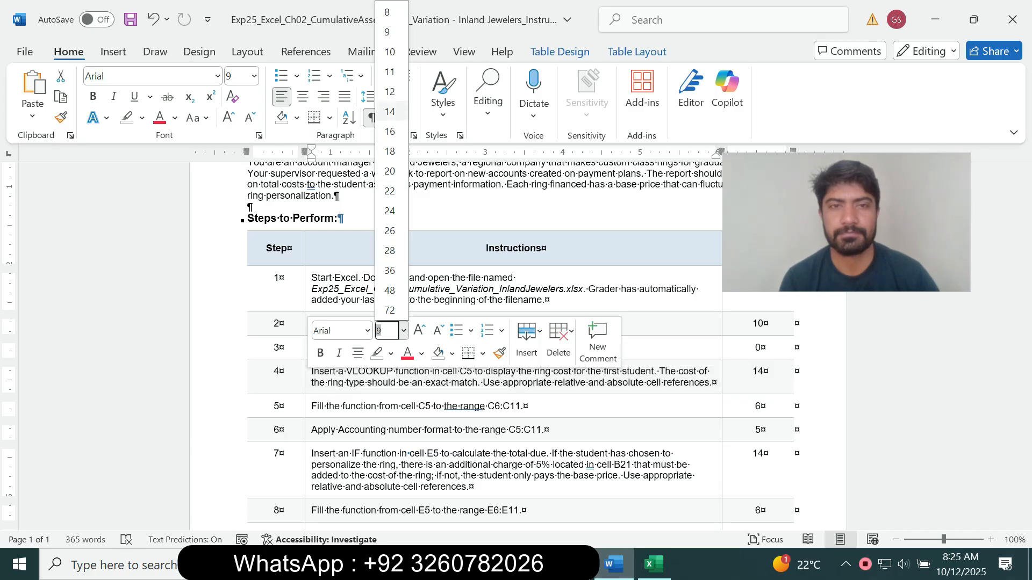
left_click(389, 111)
left_click(142, 118)
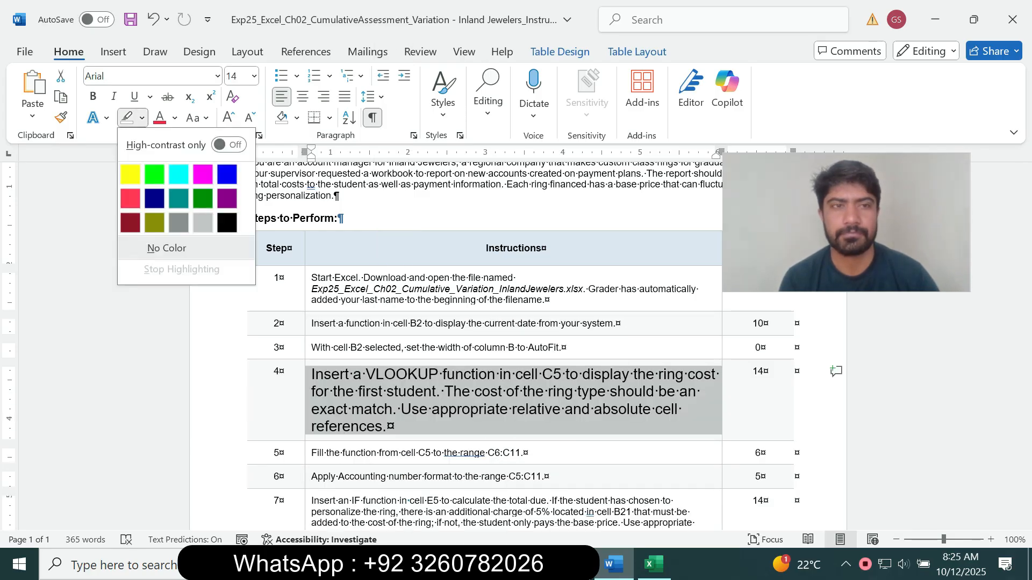
left_click(178, 174)
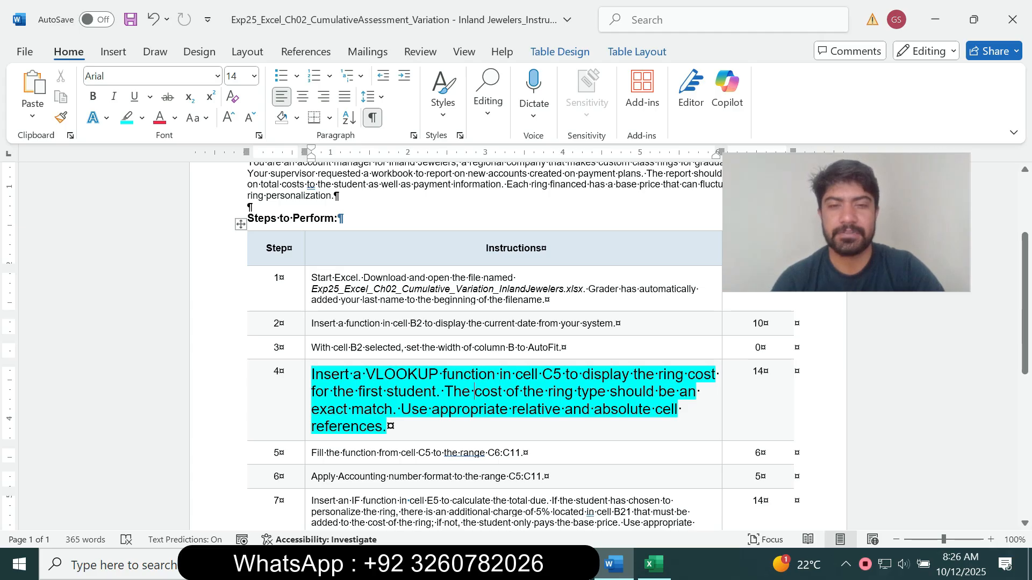
Switch to the Excel workbook and start a VLOOKUP function in cell C5 with B5 as the lookup value.
key("alt+Tab")
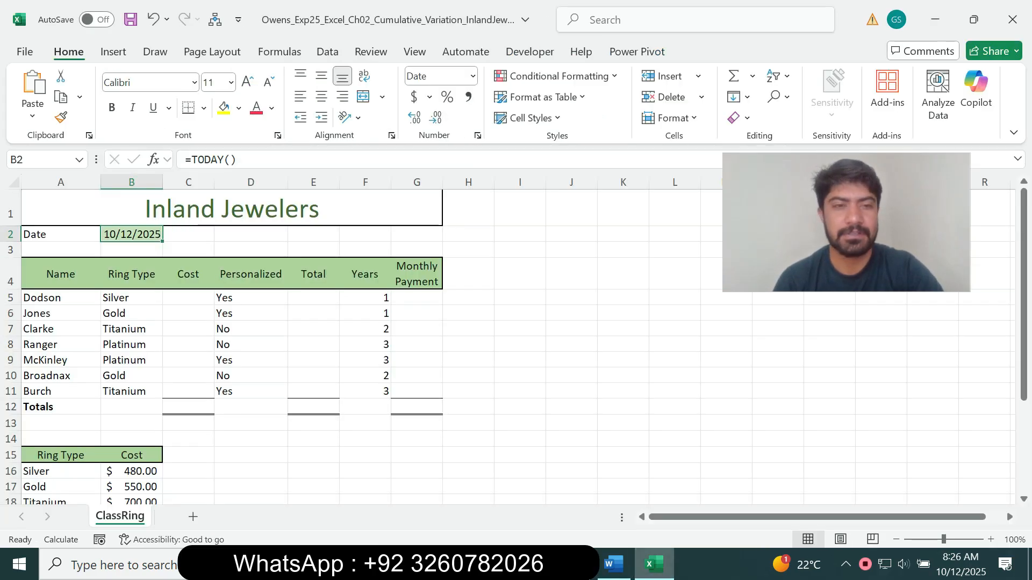
left_click(188, 297)
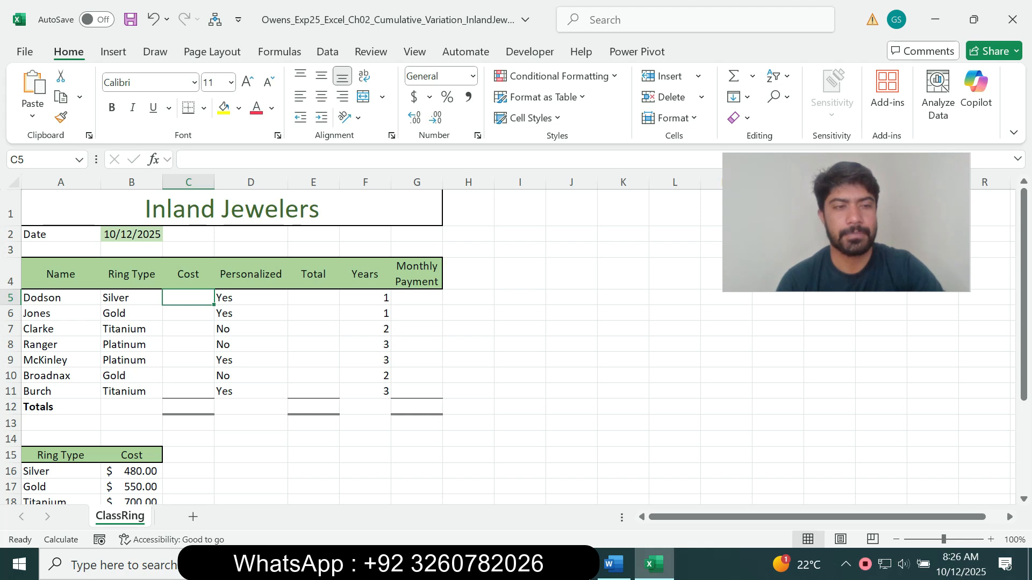
left_click(613, 564)
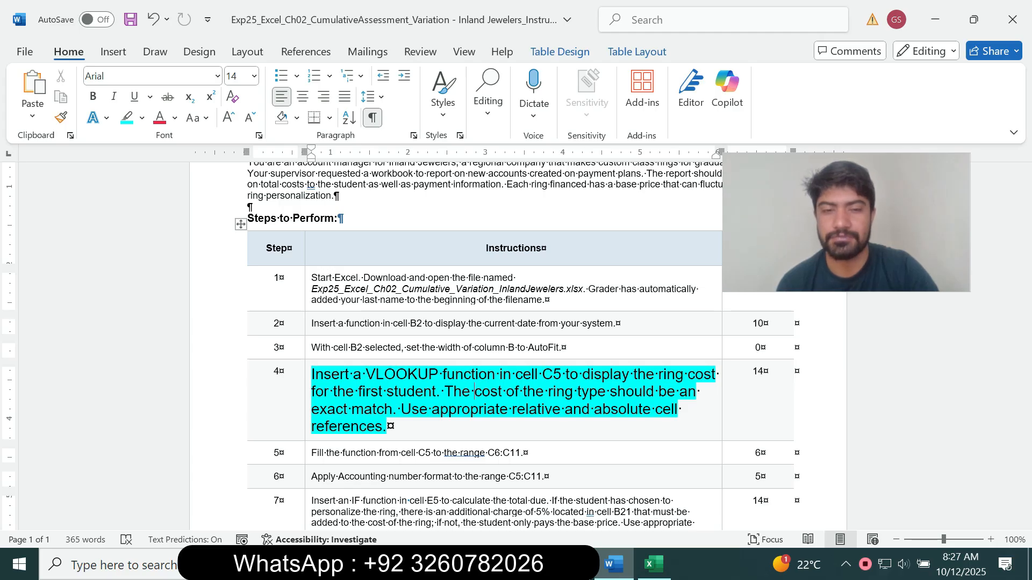
key("alt+Tab")
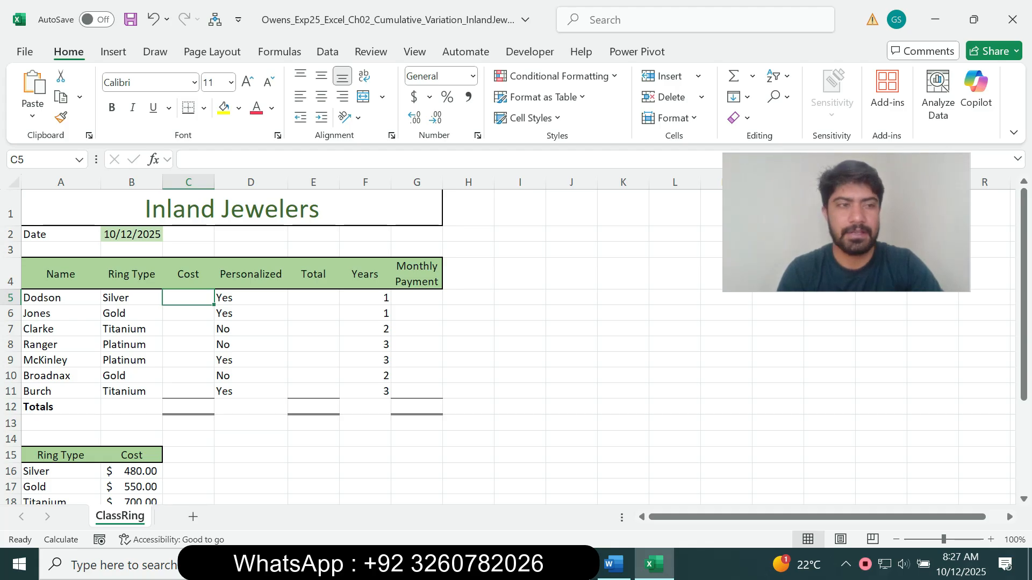
type("=vl")
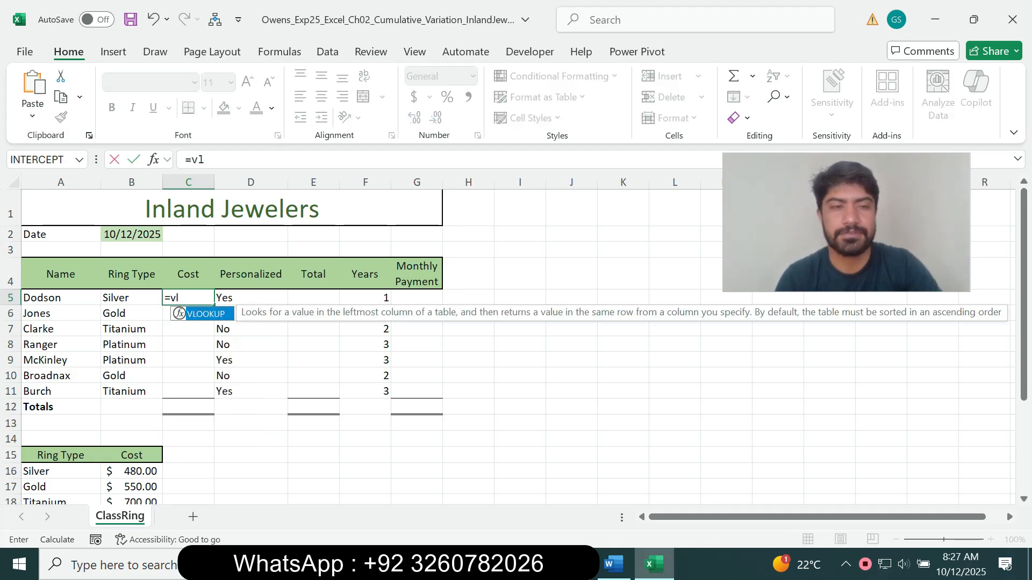
key("Tab")
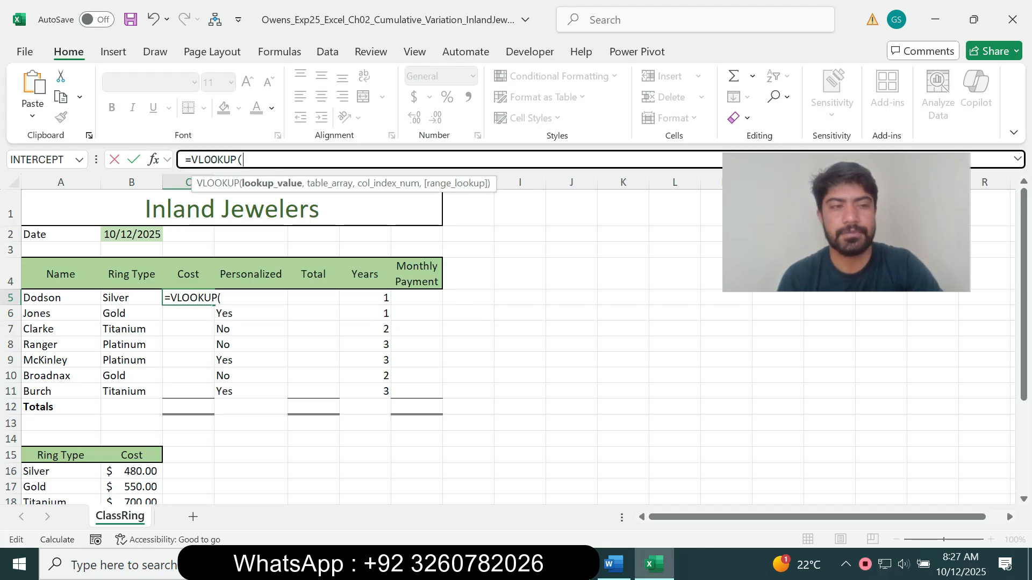
left_click(613, 564)
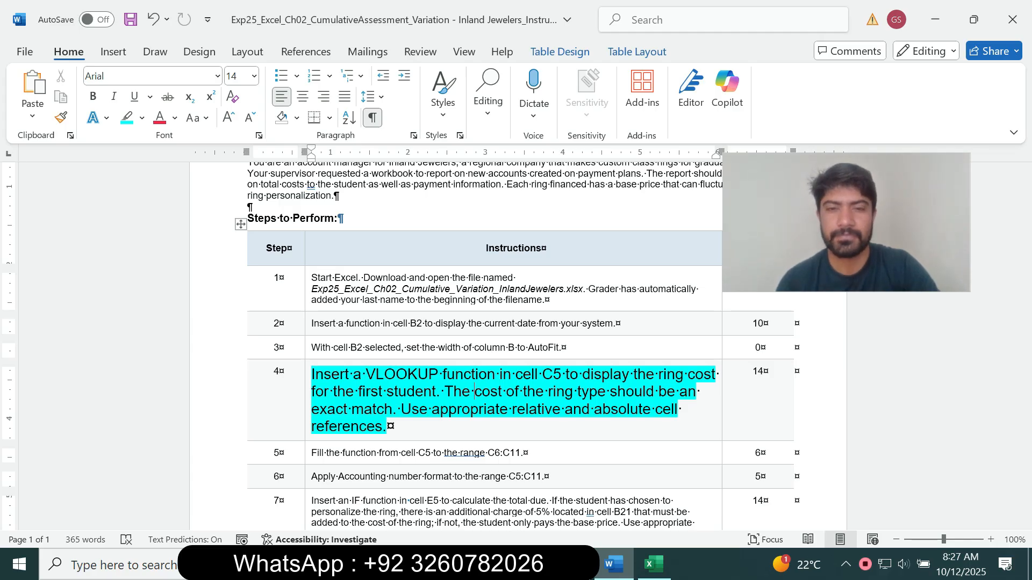
key("alt+Tab")
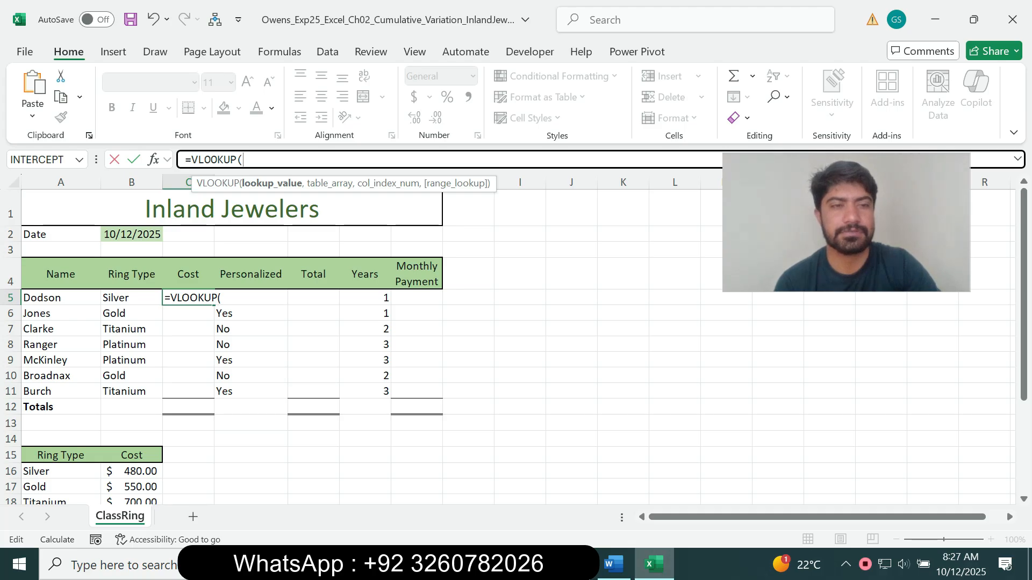
left_click(131, 297)
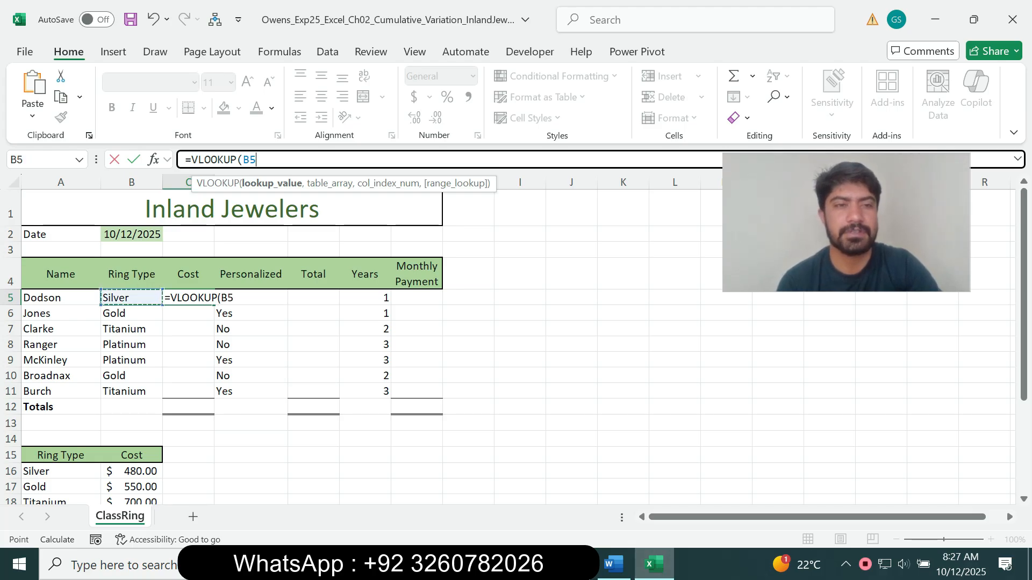
type(",")
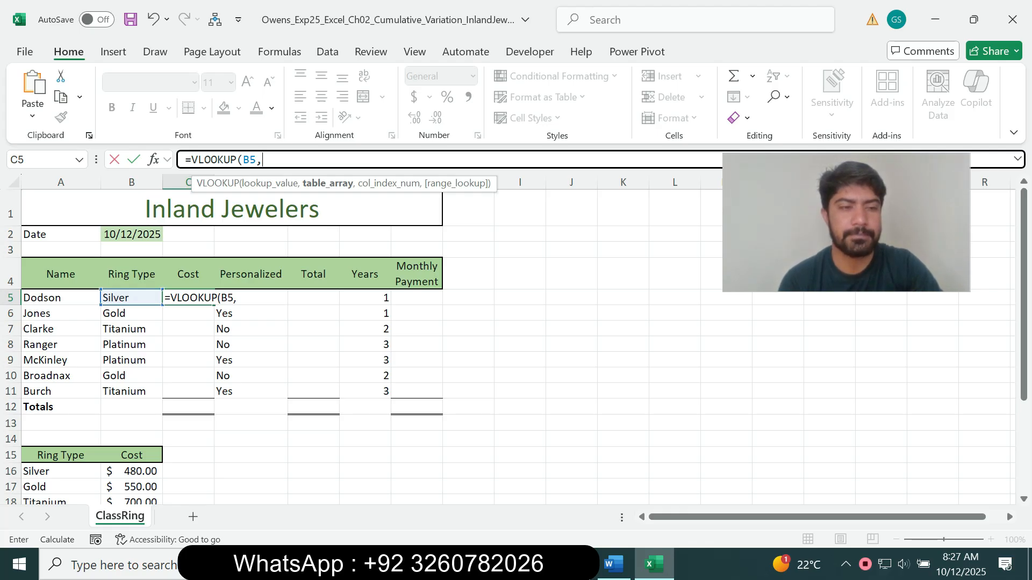
Add the absolute range $A$16:$B$19 as the VLOOKUP table array and 2 as the column index number.
left_click(61, 471)
left_click_drag(61, 471, 145, 482)
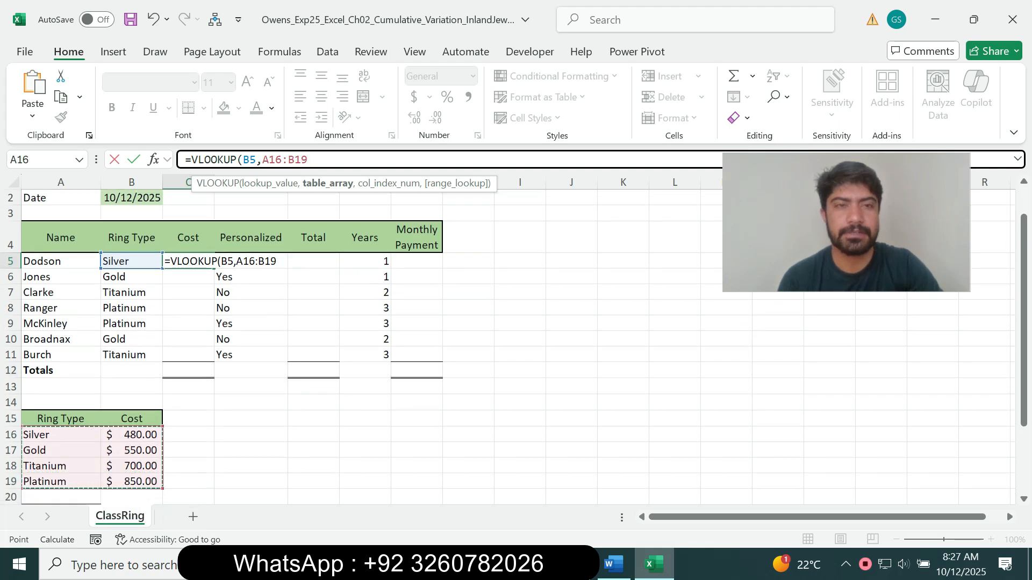
key("F4")
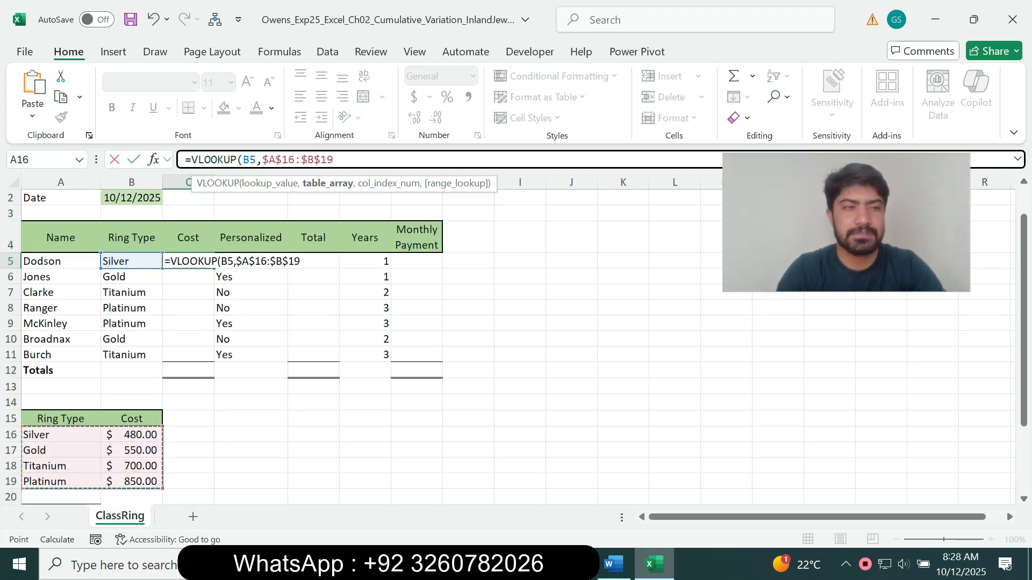
type(",")
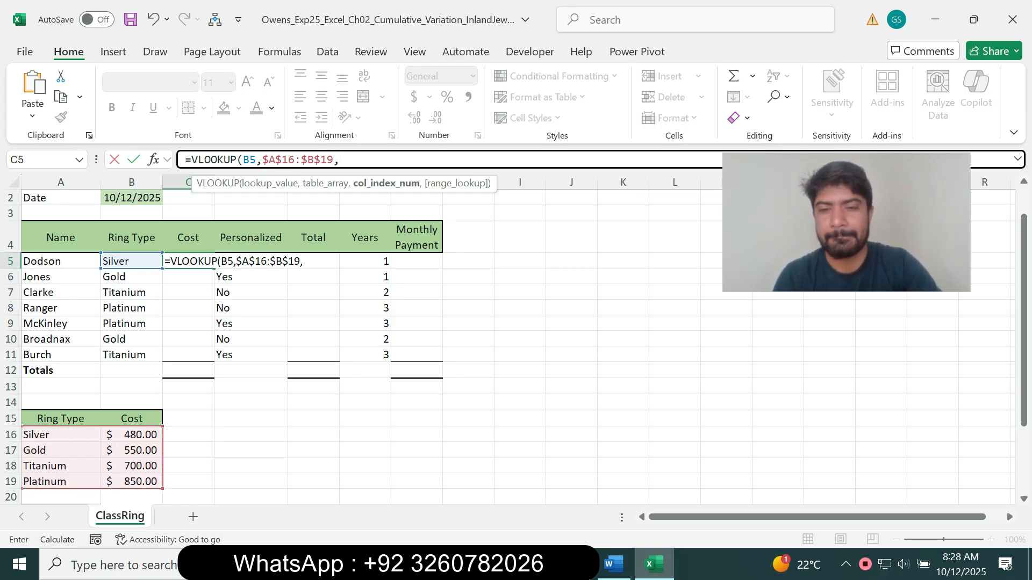
key("alt+Tab")
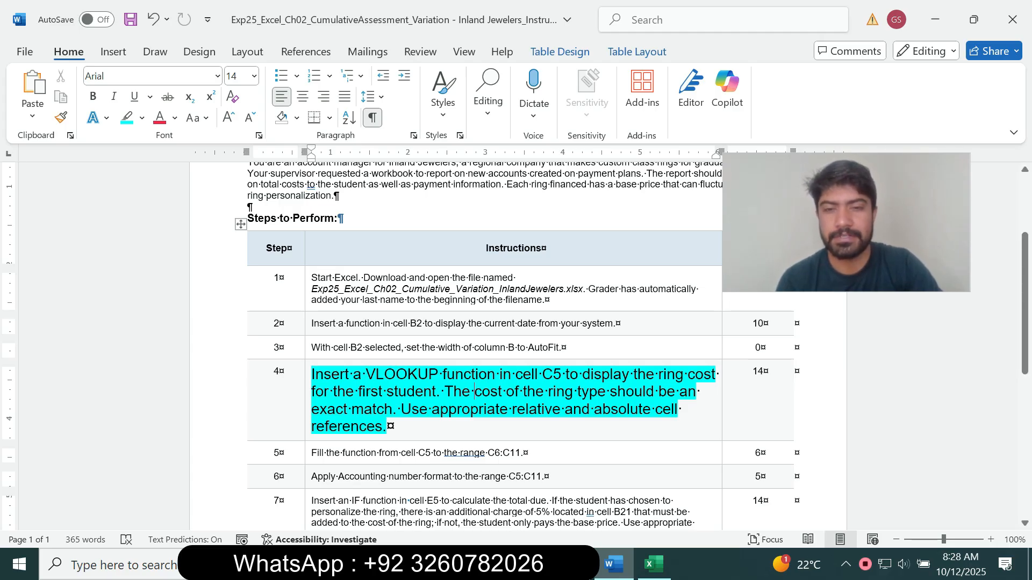
key("alt+Tab")
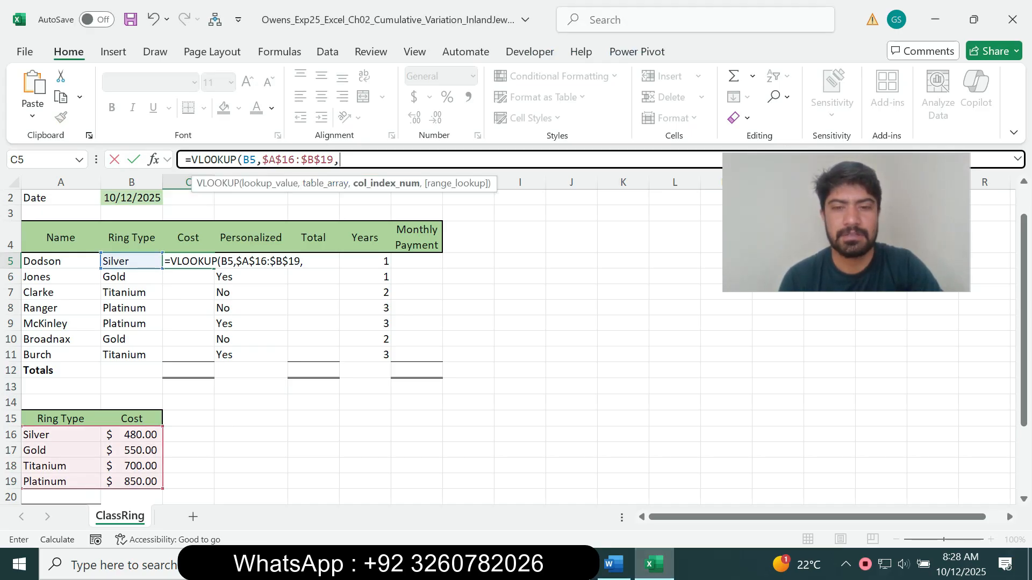
type(",")
key("BackSpace")
type("2,")
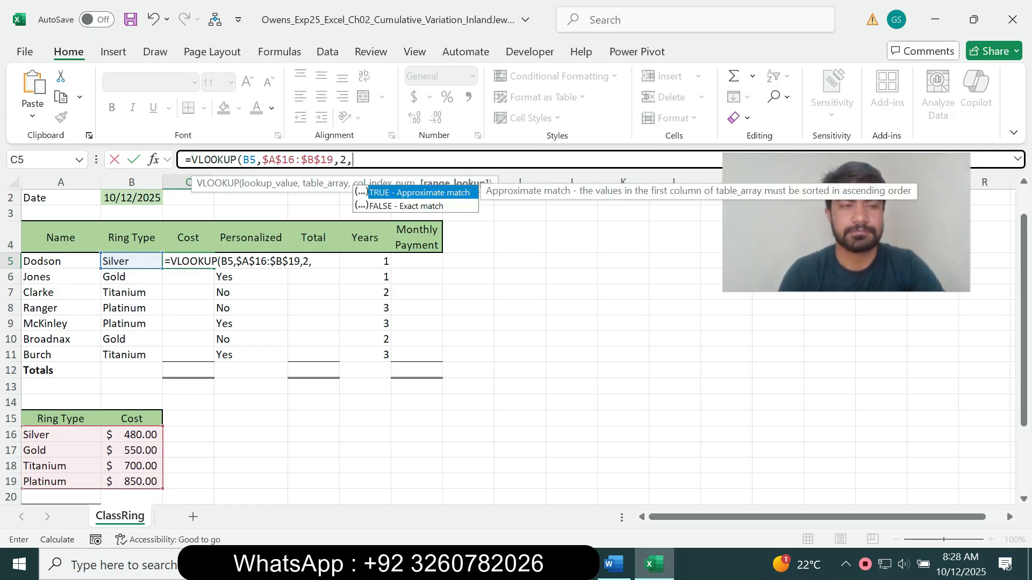
Recheck the step 4 instruction in Word, then complete the VLOOKUP in C5 with FALSE for an exact match.
key("alt+Tab")
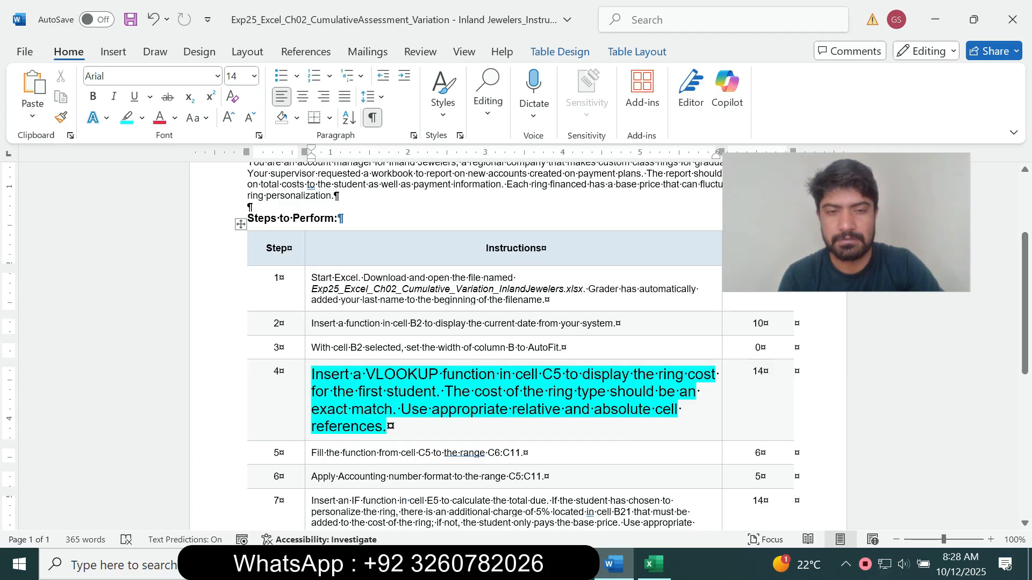
left_click_drag(312, 391, 435, 391)
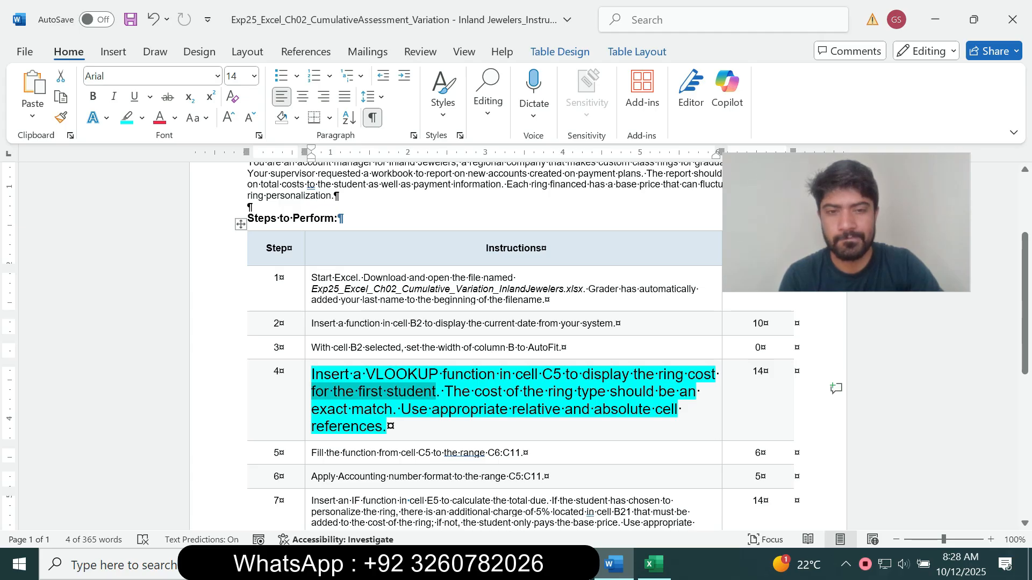
key("alt+Tab")
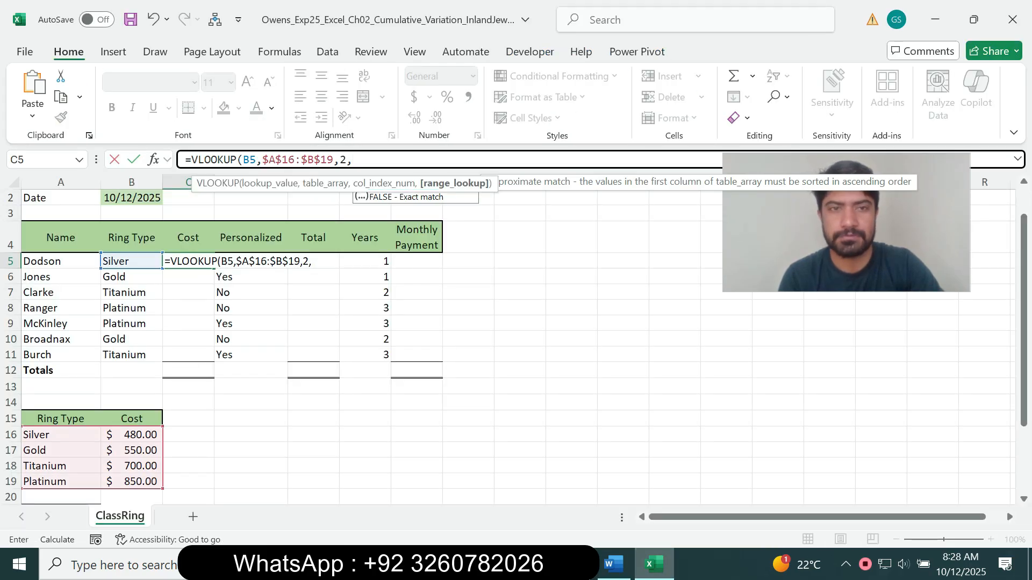
type("FA")
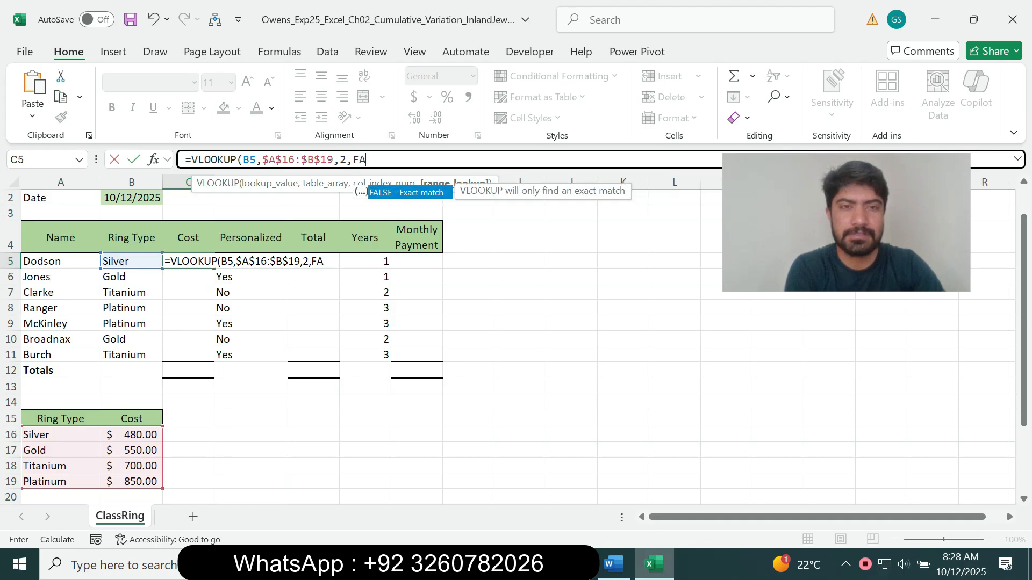
type("LSE)")
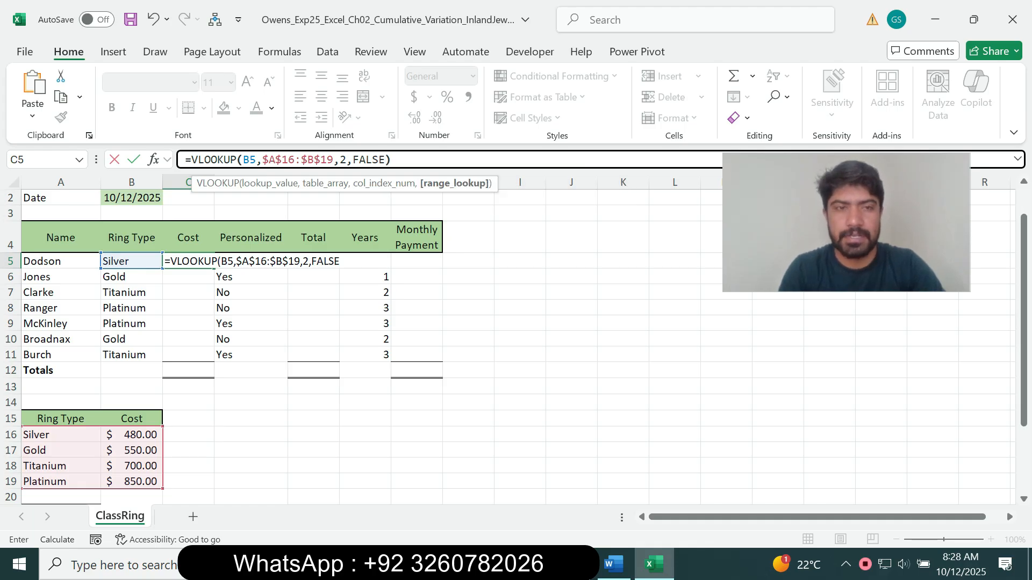
key("Return")
left_click(188, 261)
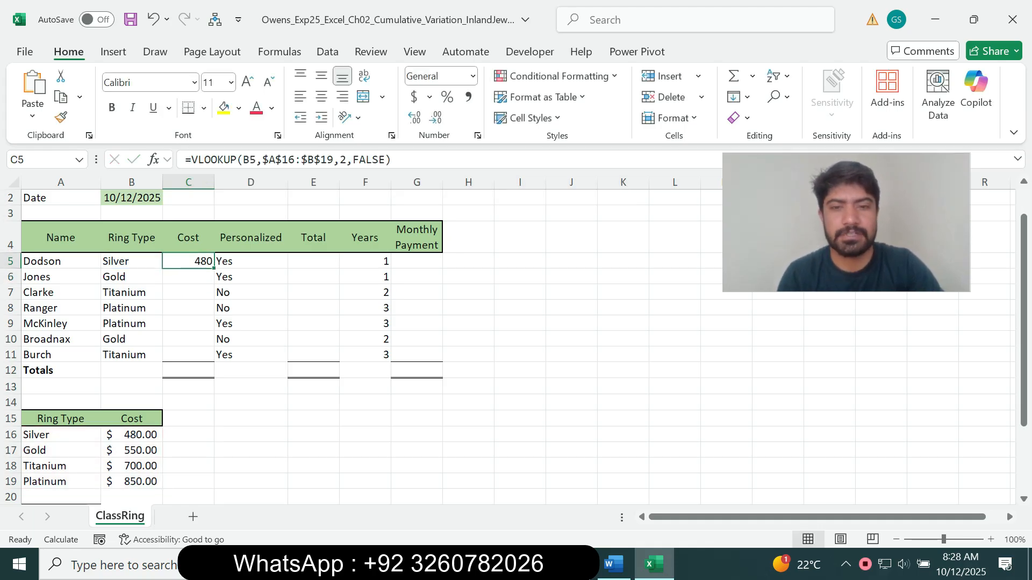
Return to the Word instructions, set the step 4 instruction text to 9 pt and remove its highlight.
left_click(613, 564)
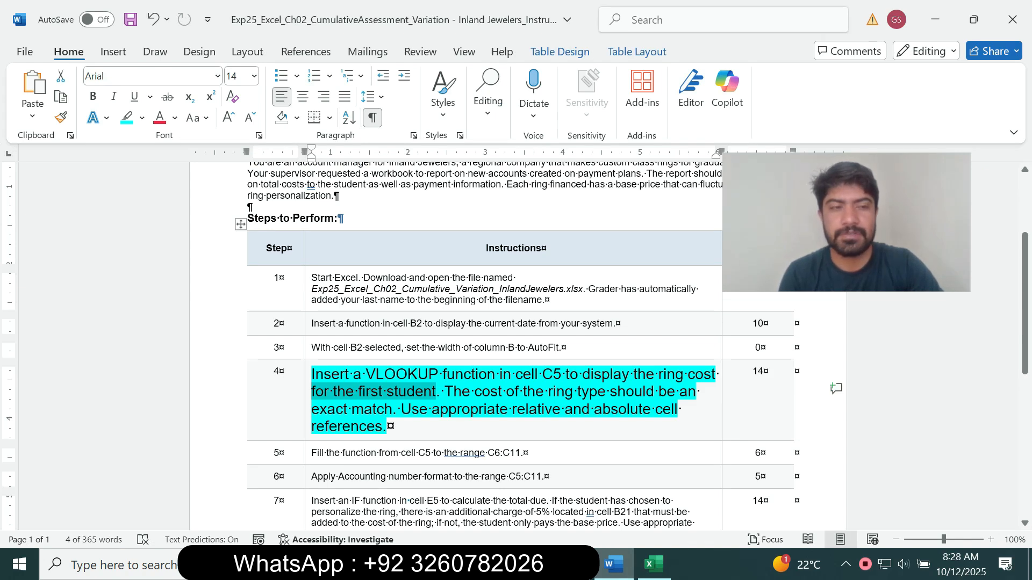
left_click(308, 431)
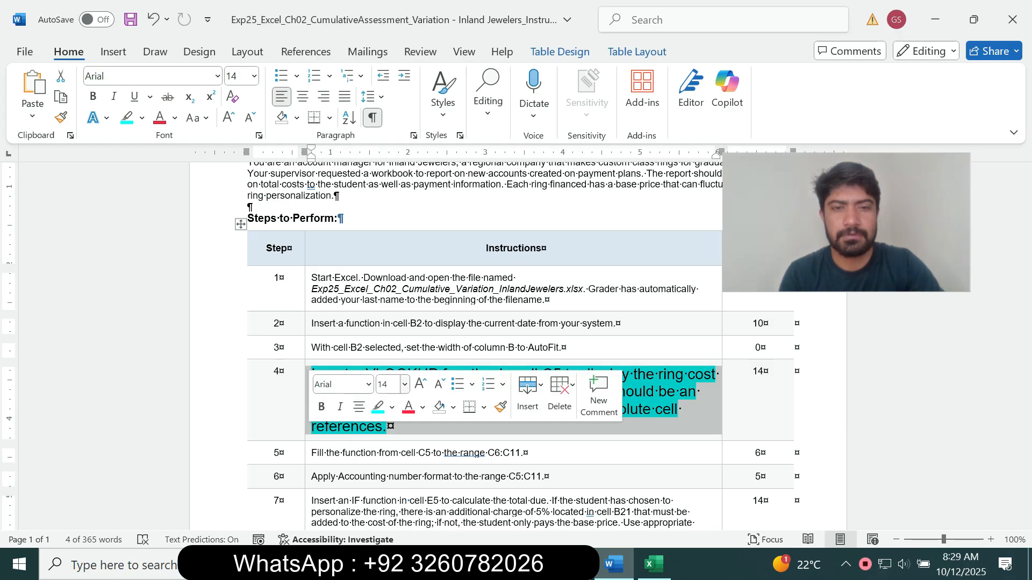
left_click(404, 384)
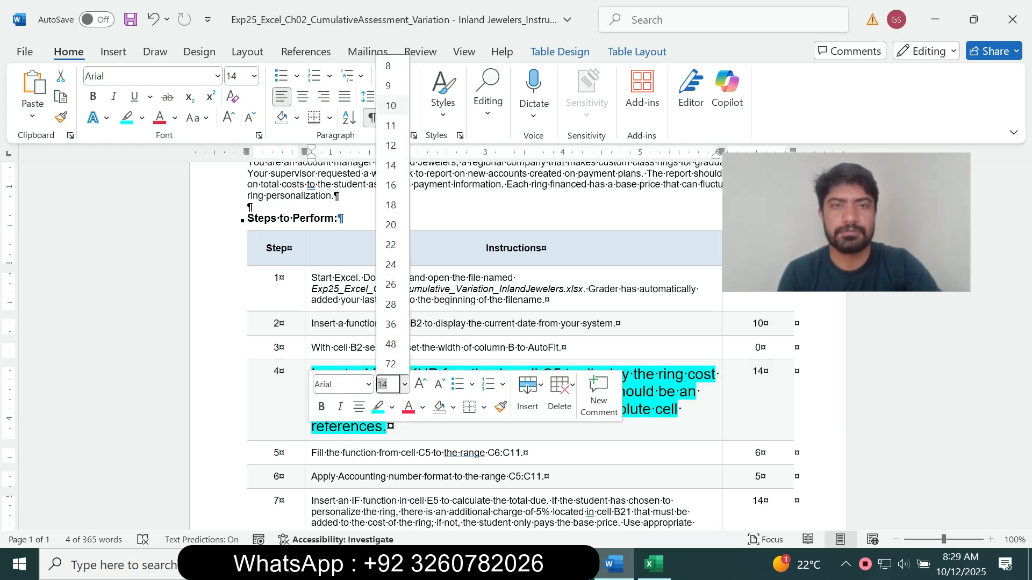
left_click(388, 86)
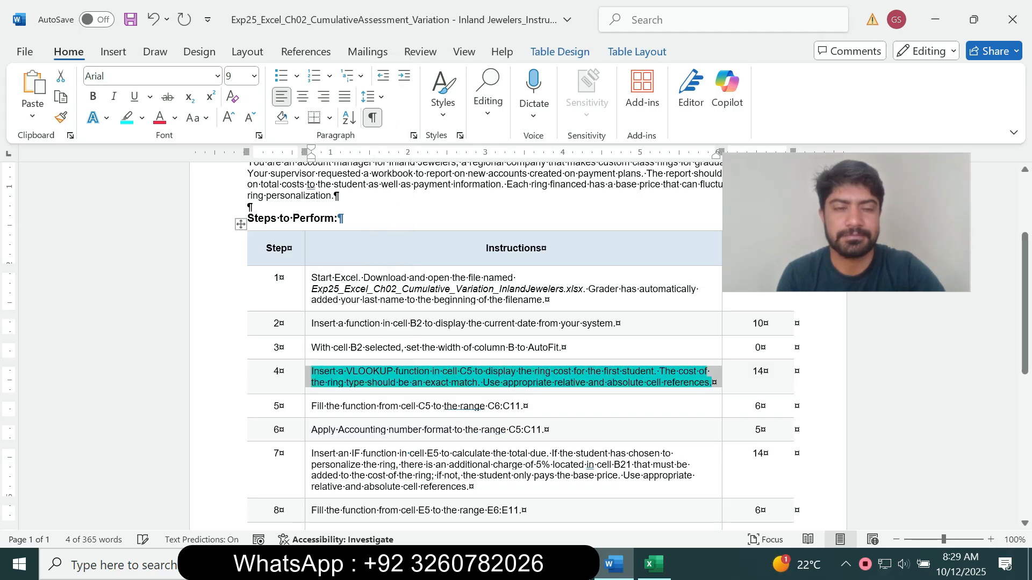
left_click(142, 117)
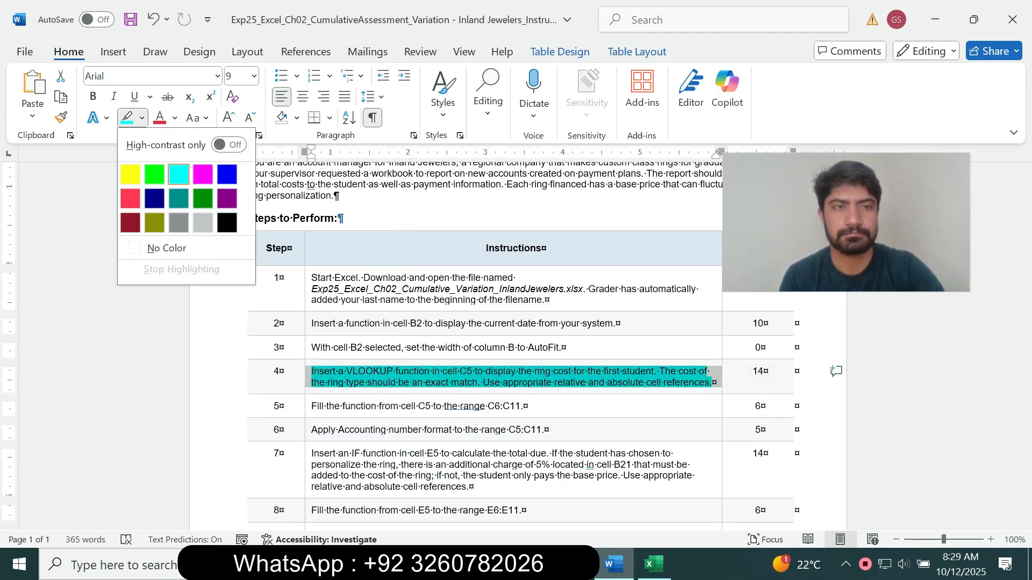
left_click(164, 247)
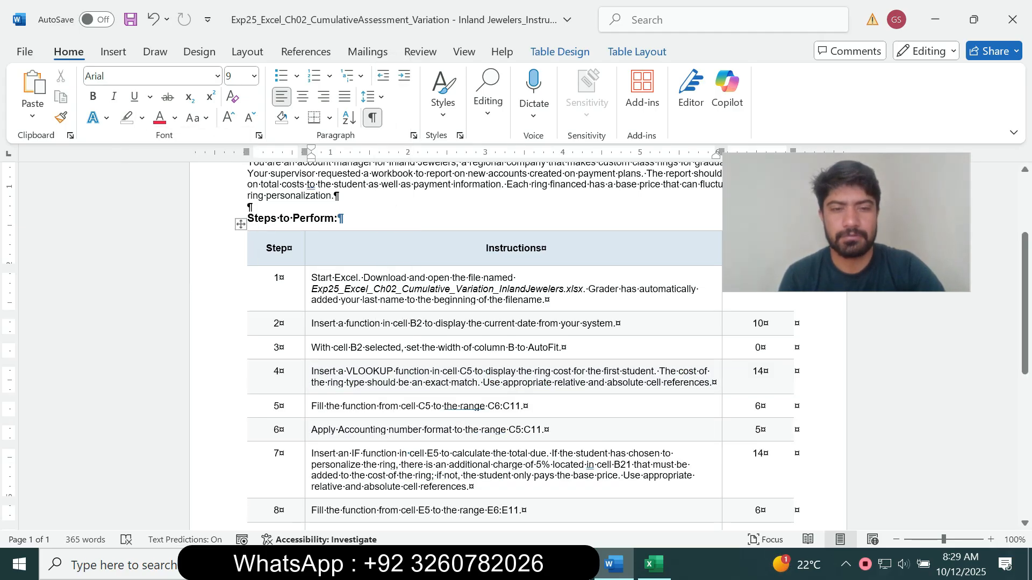
Set the step 5 instruction text to 14 pt and highlight it in turquoise.
left_click(307, 407)
left_click(405, 359)
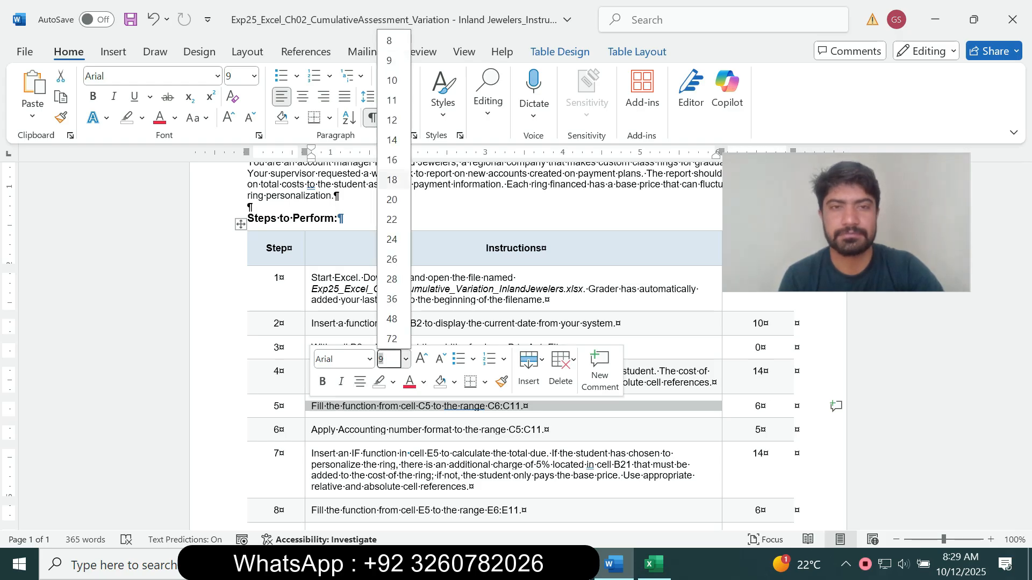
left_click(392, 140)
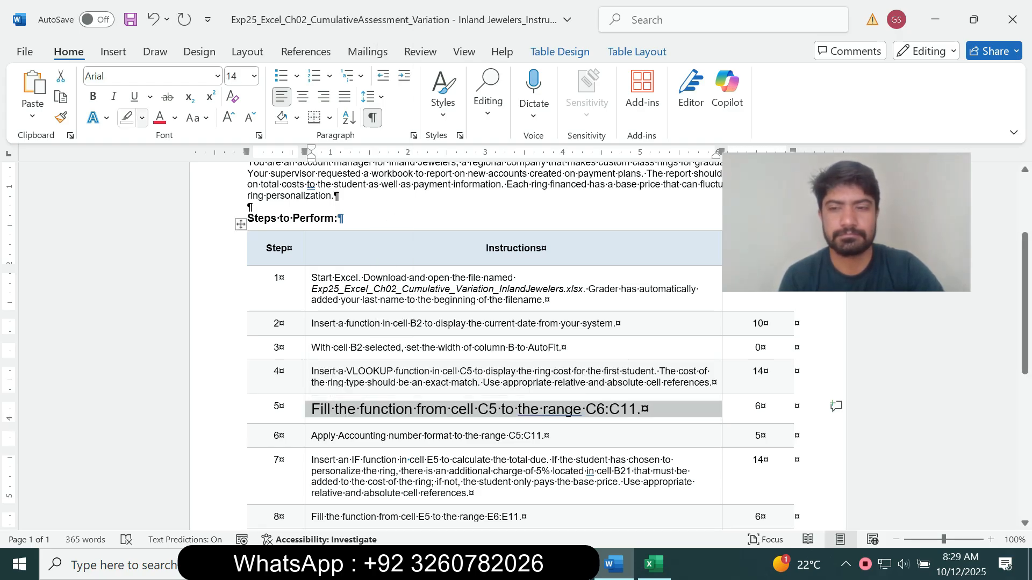
left_click(141, 118)
left_click(179, 174)
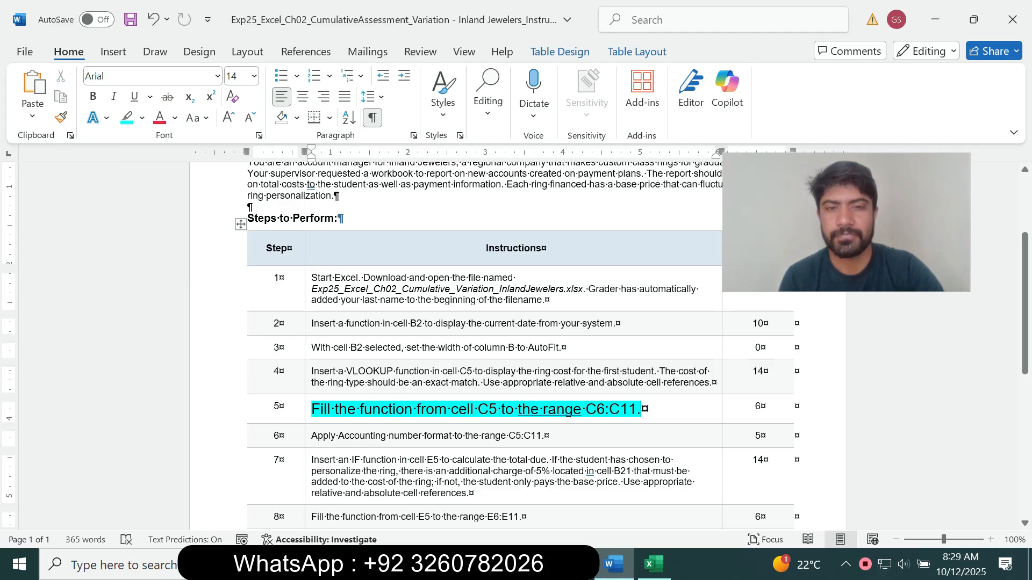
Check the step 5 fill range, switch to the Excel workbook and fill the C5 function down through C6:C11.
scroll(516, 344, "down", 1)
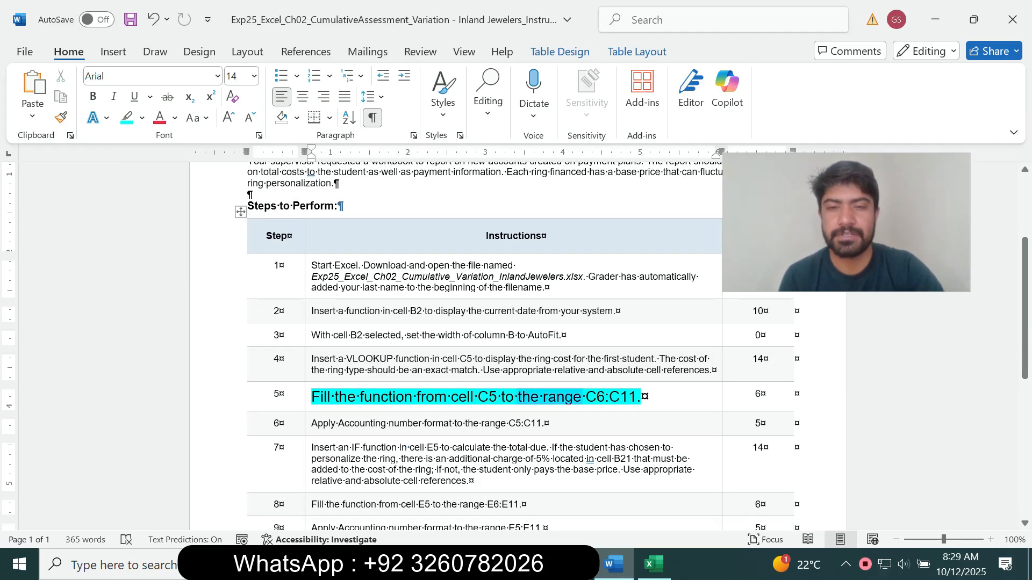
left_click_drag(586, 397, 637, 398)
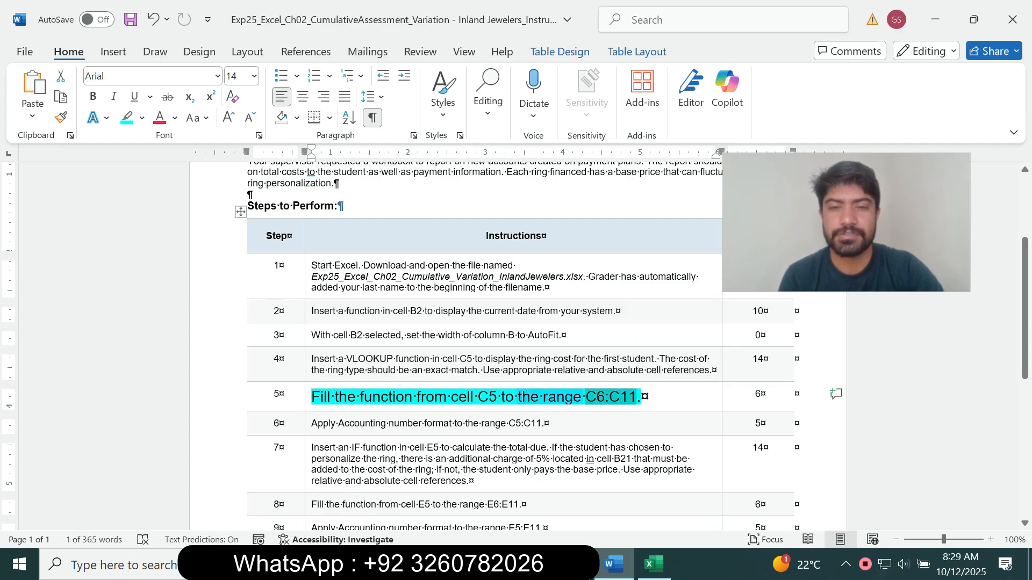
left_click(654, 564)
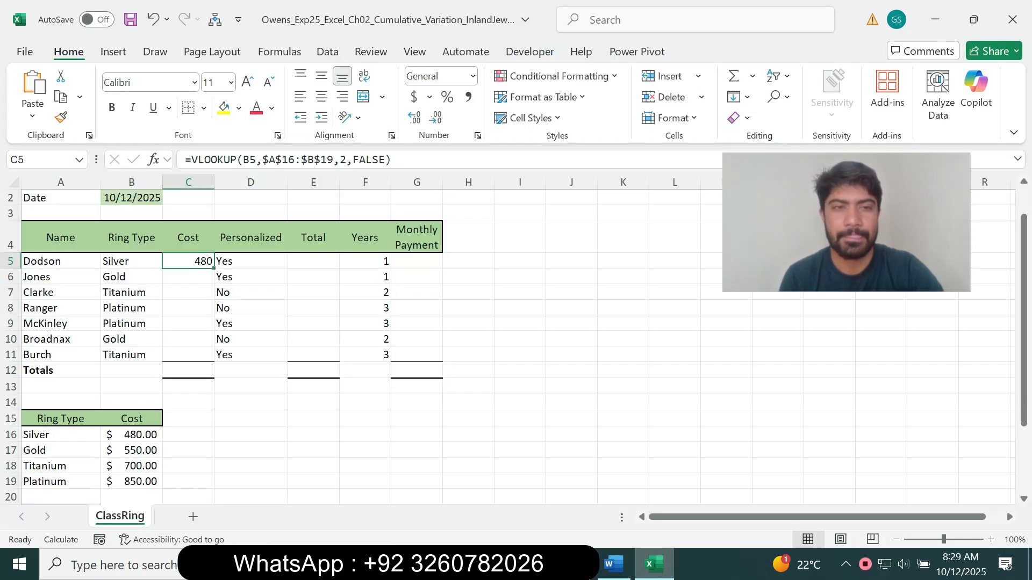
left_click_drag(213, 269, 214, 362)
left_click(188, 355)
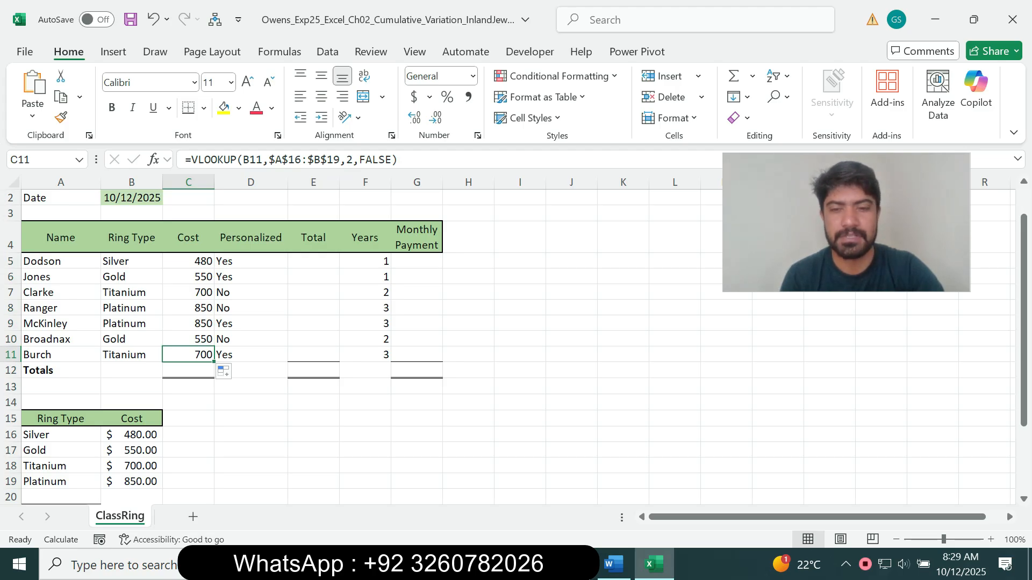
Switch to the Word instructions, set the step 5 instruction text to 9 pt and remove its highlight.
left_click(613, 565)
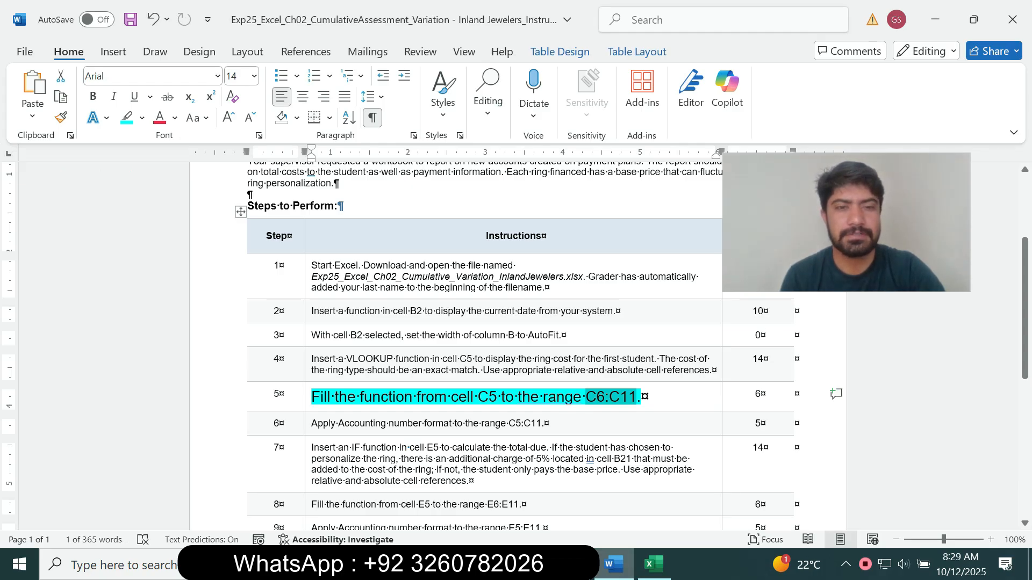
left_click(308, 396)
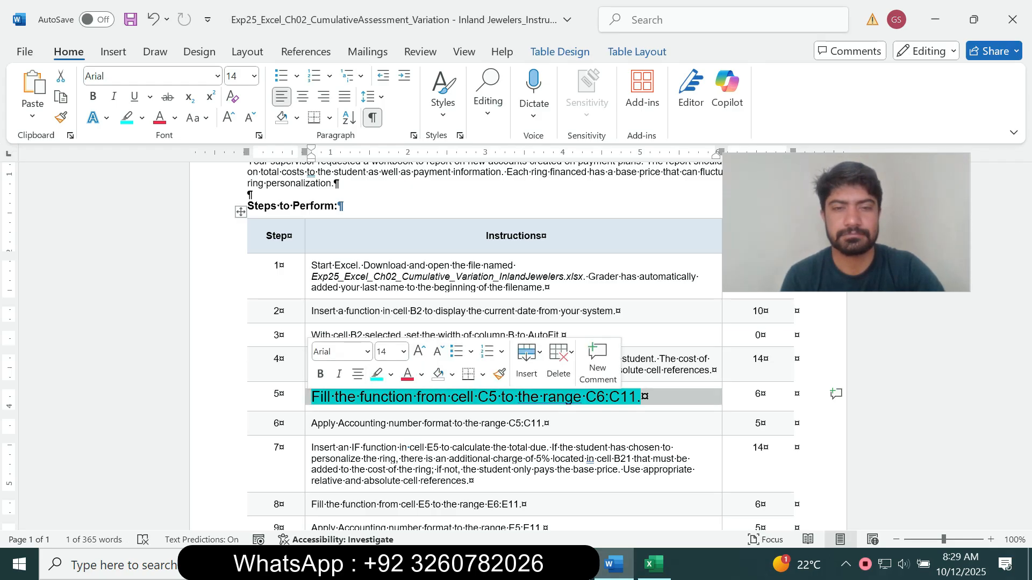
left_click(403, 352)
key("Up")
key("Up")
key("Up")
key("Up")
key("Return")
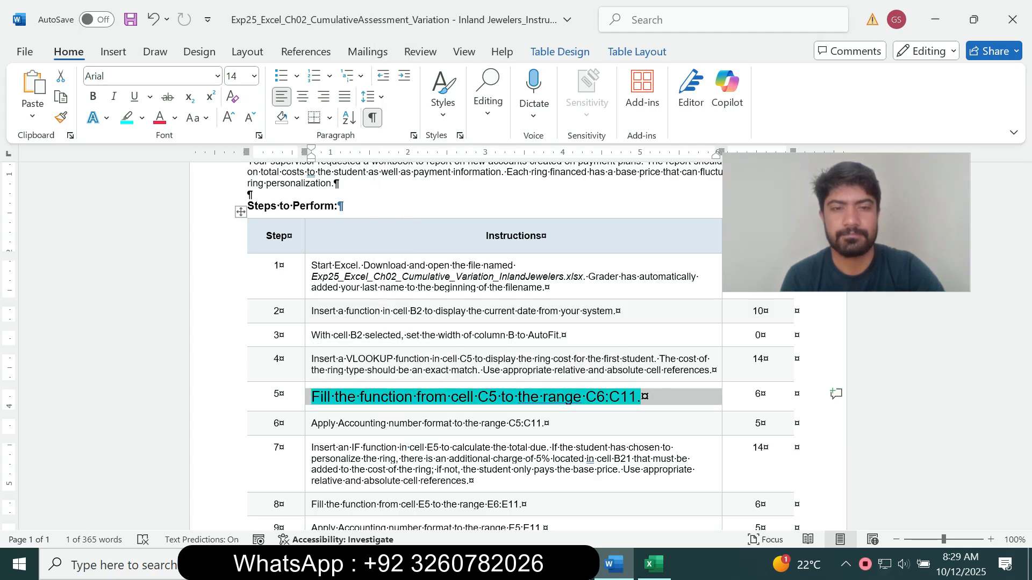
left_click(142, 117)
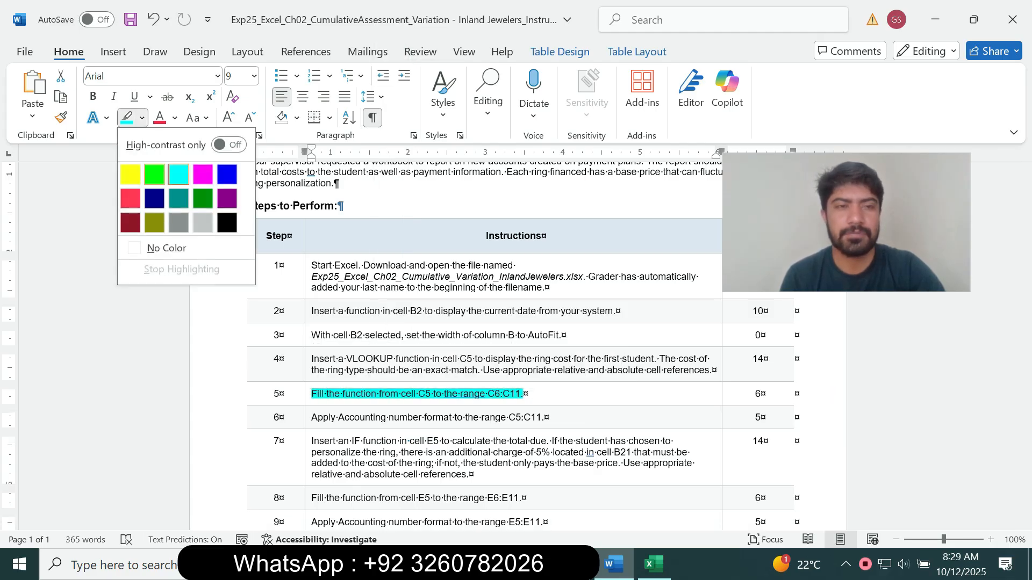
left_click(167, 248)
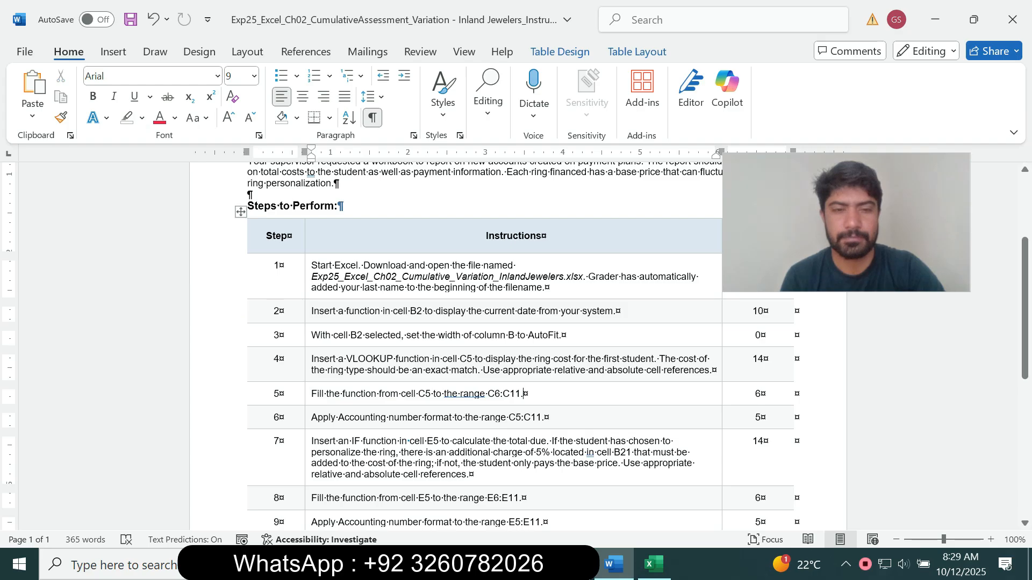
Set the step 6 instruction text to 12 pt and highlight it in turquoise.
left_click(309, 417)
left_click(403, 371)
left_click(392, 141)
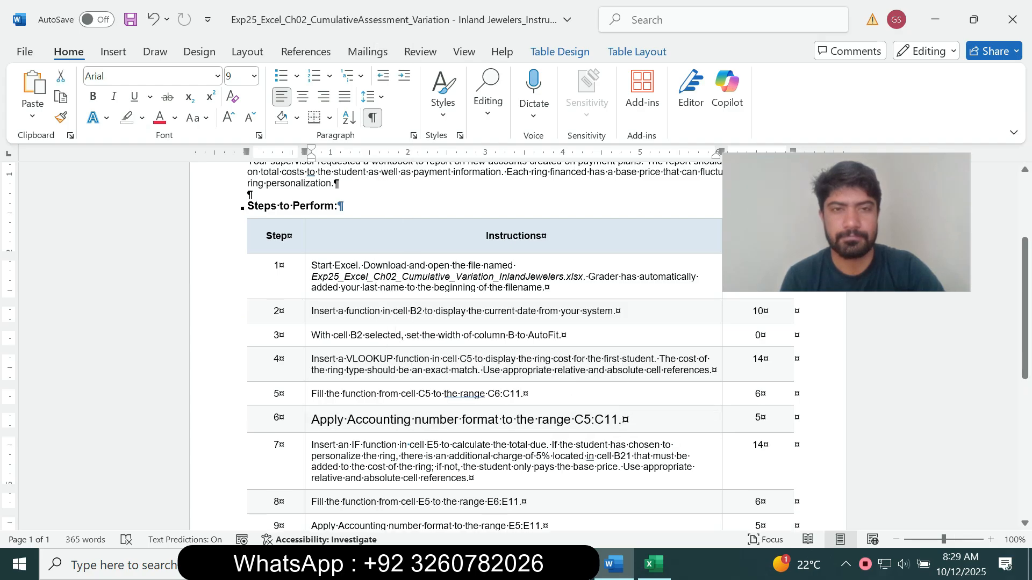
left_click(142, 118)
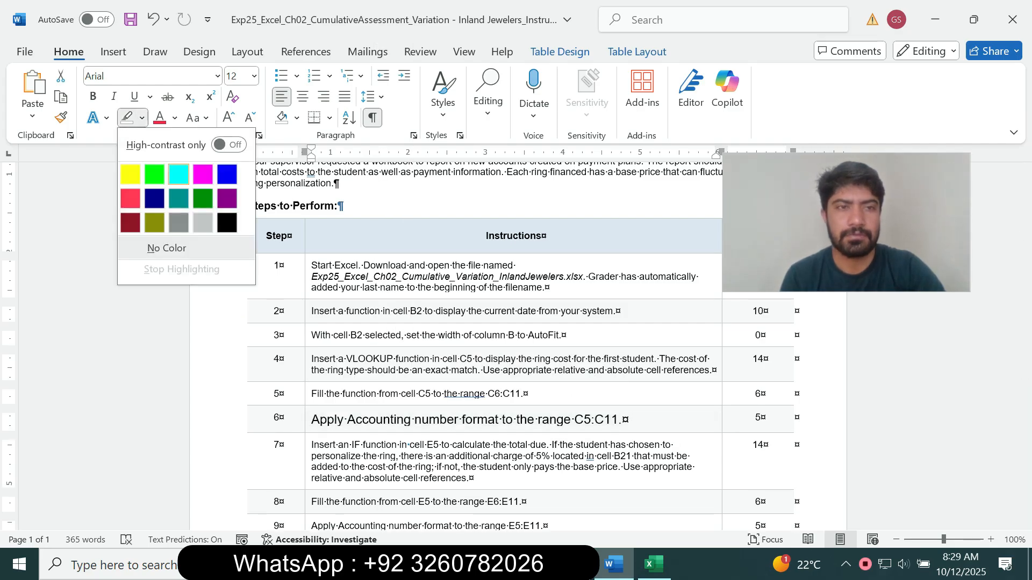
left_click(179, 173)
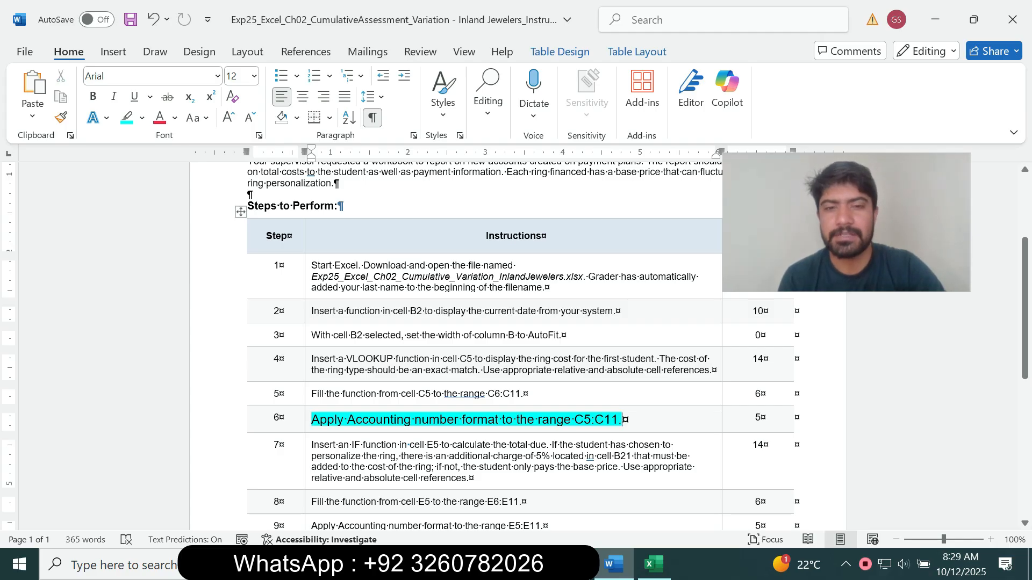
Copy the range reference from step 6 to select C5:C11 in the Excel workbook and apply the $ English (United States) Accounting format.
left_click_drag(574, 420, 618, 420)
key("ctrl+c")
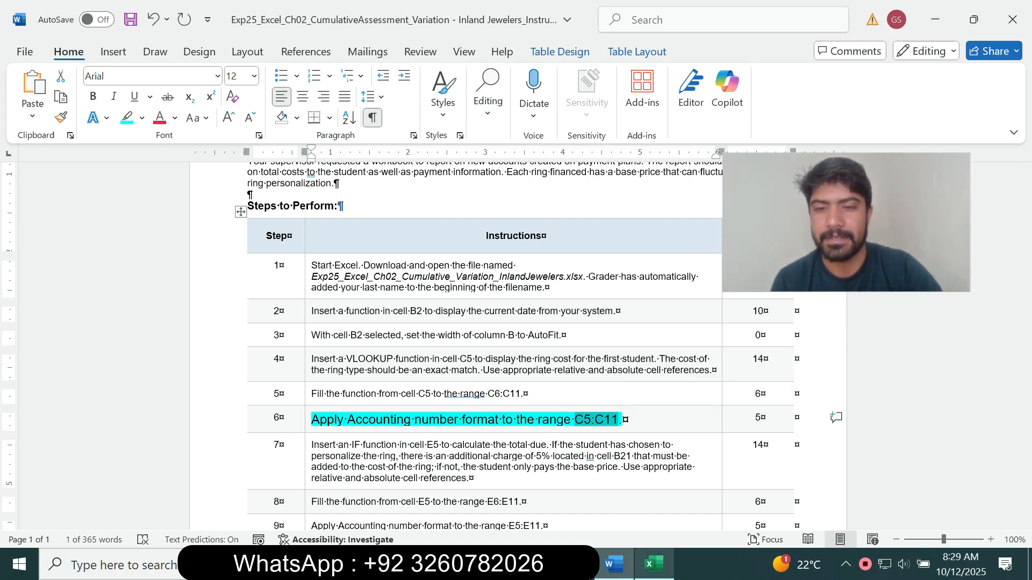
left_click(654, 564)
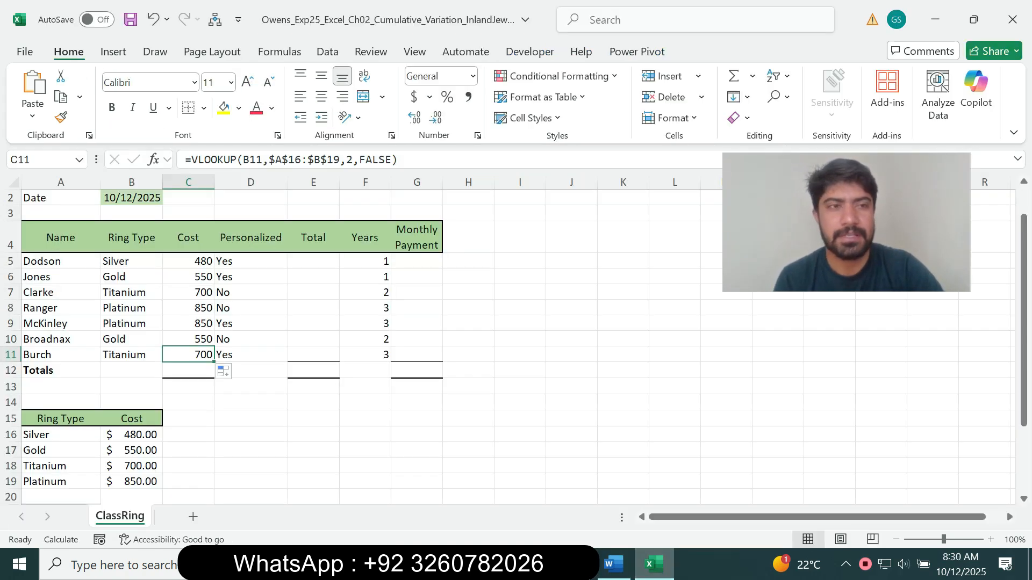
left_click(40, 159)
key("ctrl+v")
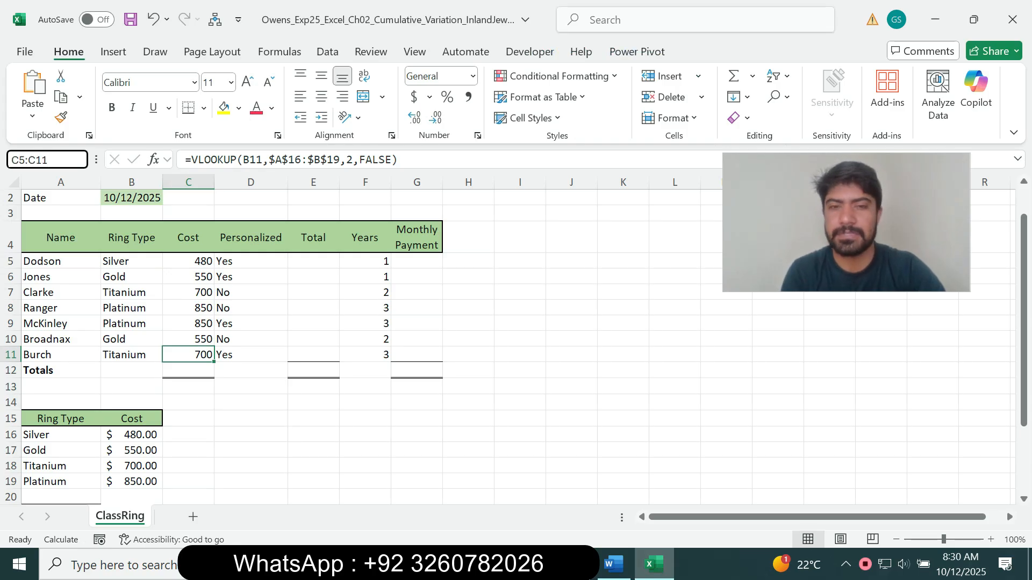
key("Return")
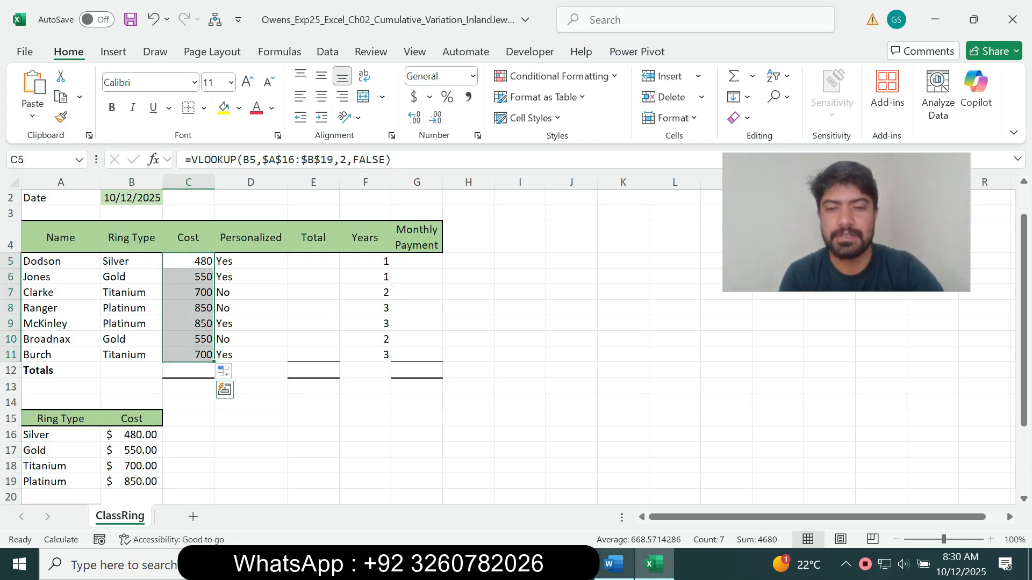
left_click(602, 570)
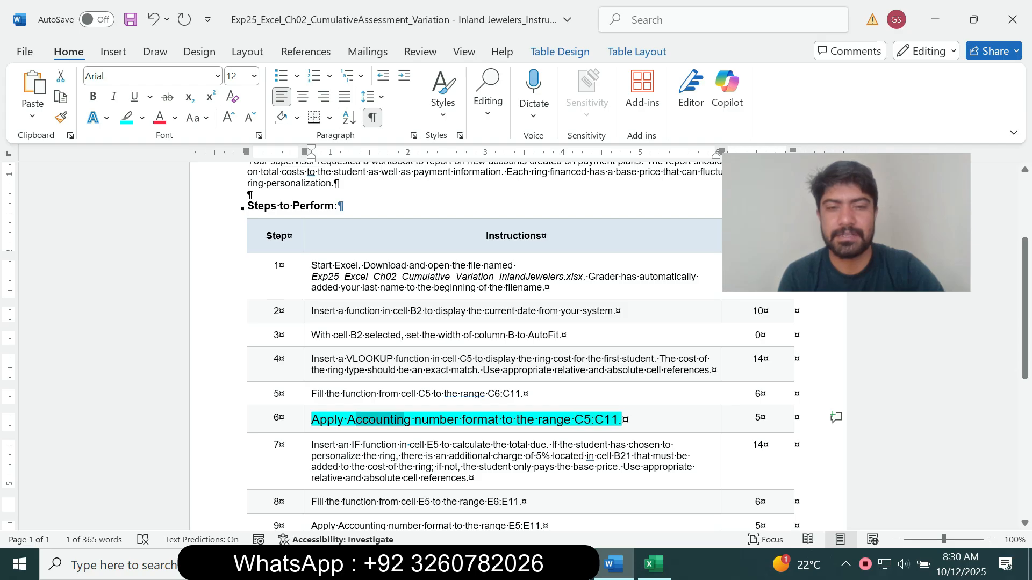
left_click_drag(403, 419, 502, 419)
left_click(653, 565)
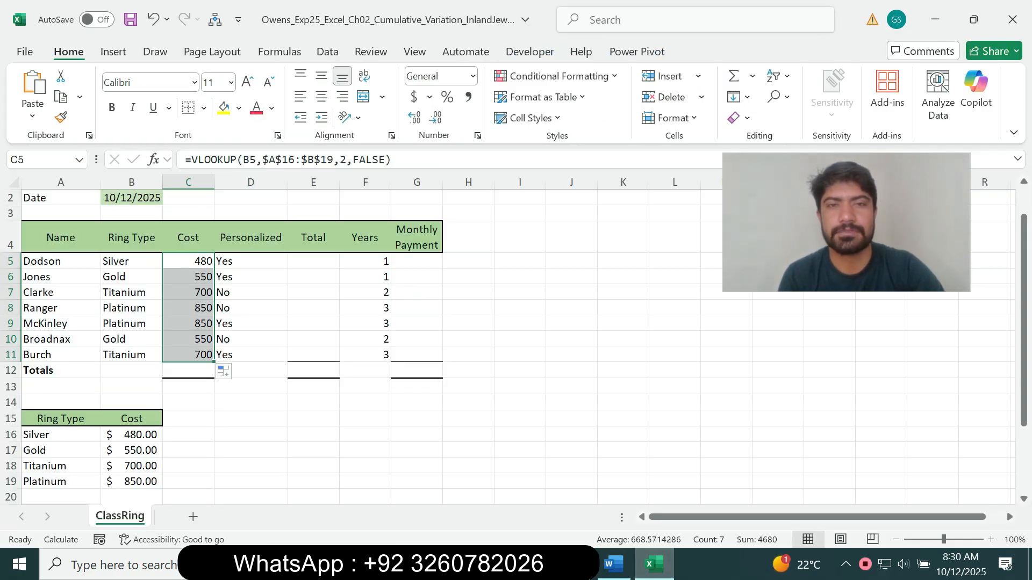
left_click(429, 97)
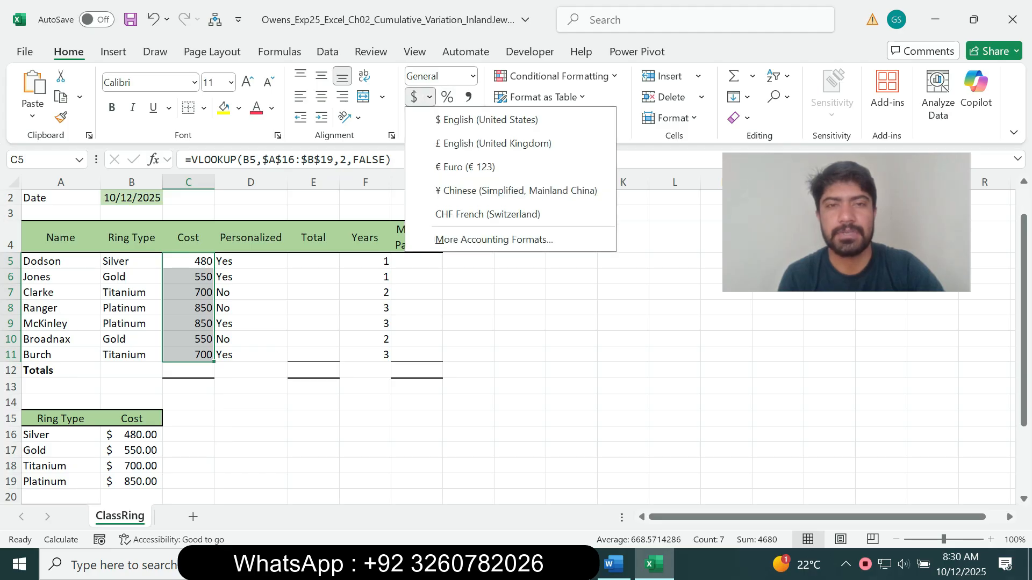
left_click(486, 119)
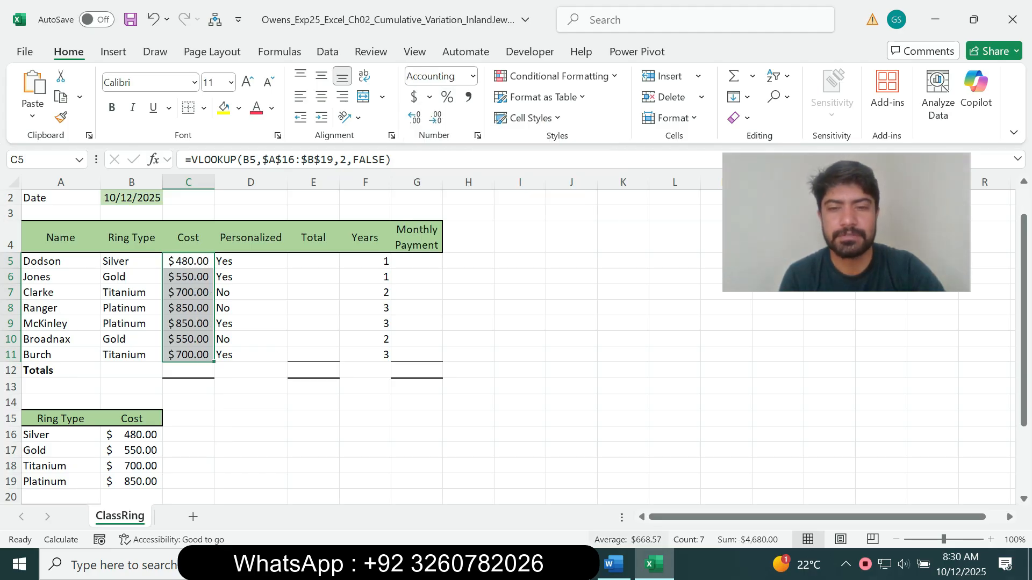
Recheck step 6 against the workbook, then set its instruction text in Word to 9 pt and remove the highlight.
left_click(613, 564)
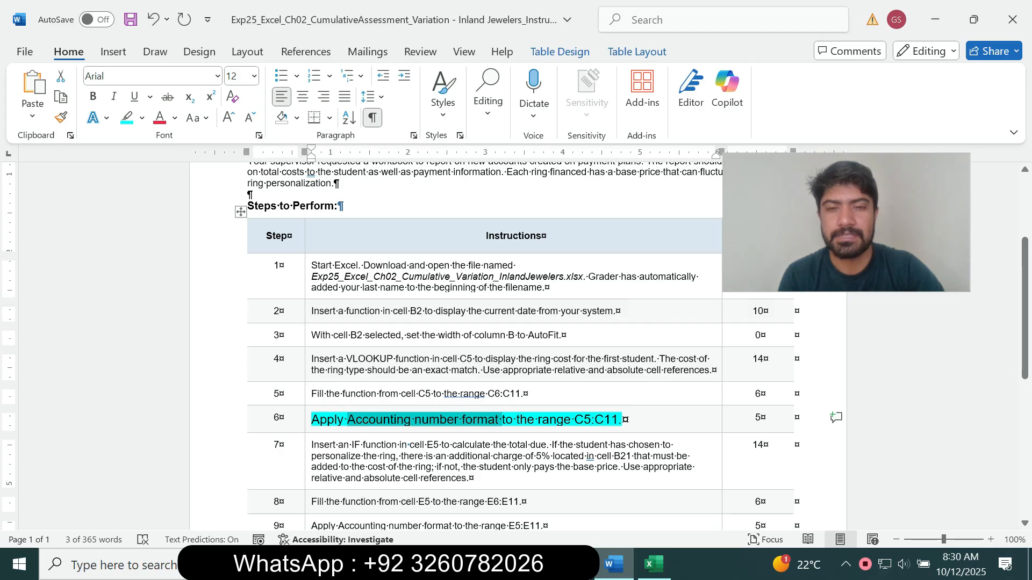
left_click(653, 564)
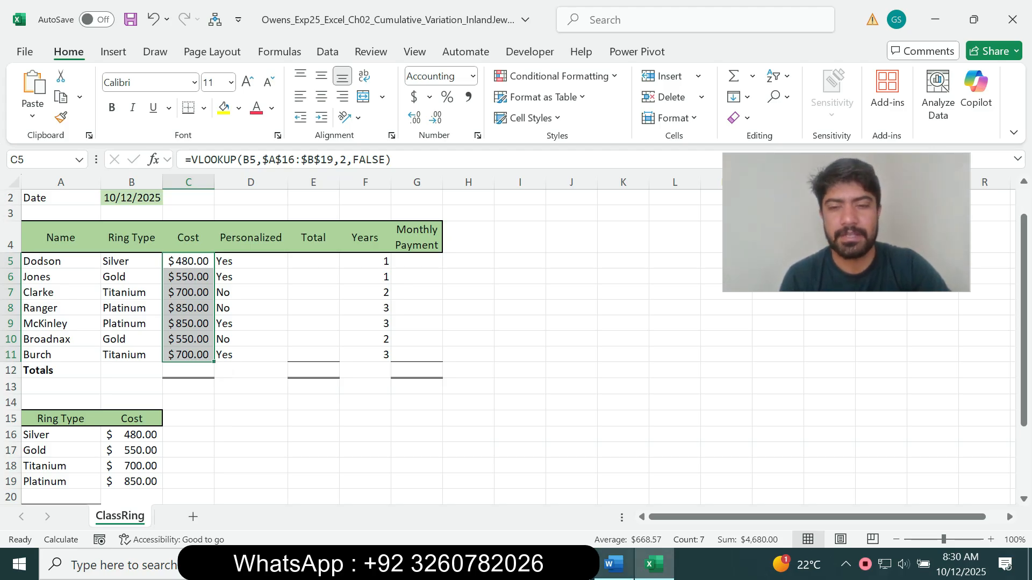
key("alt+Tab")
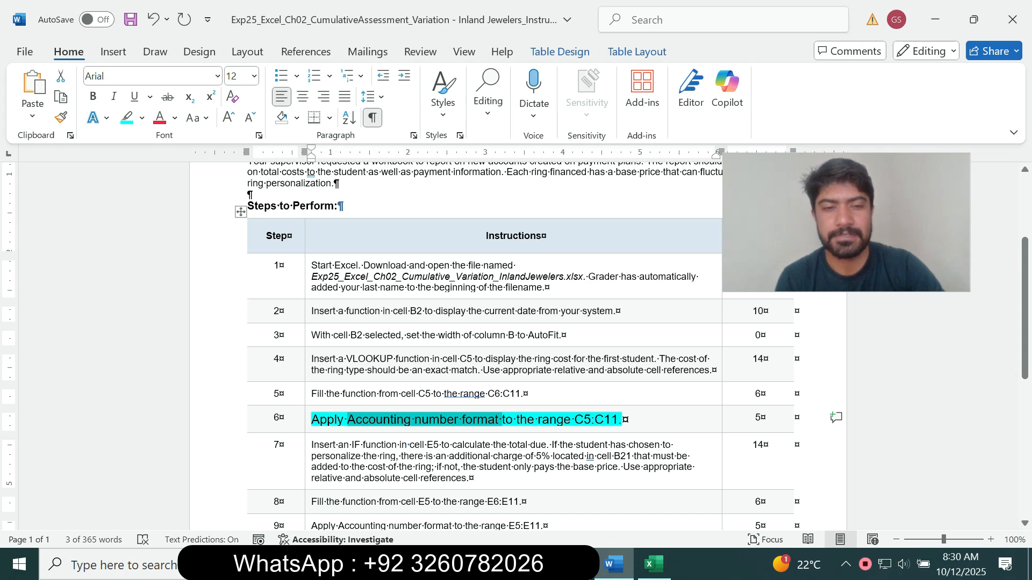
triple_click(430, 420)
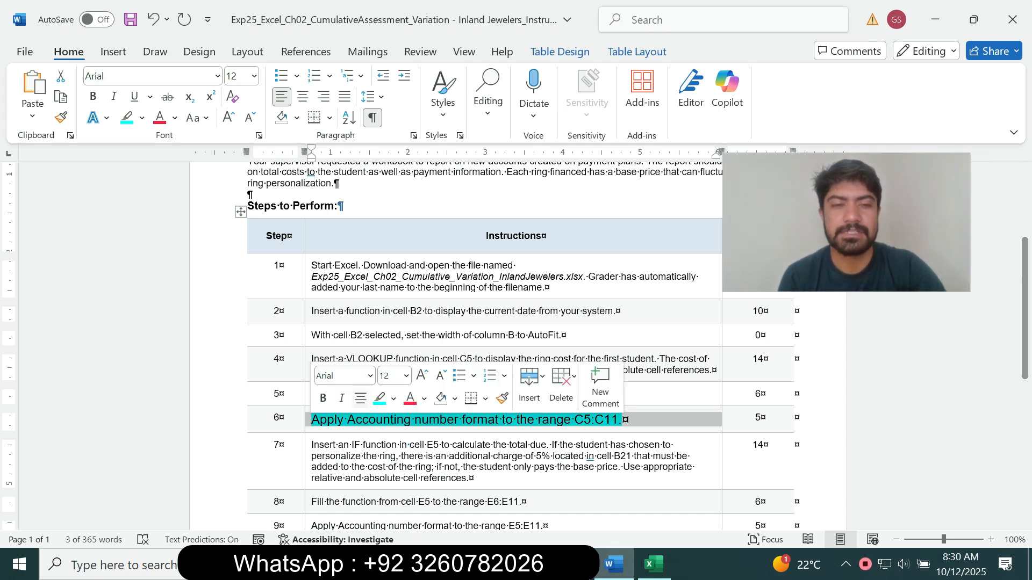
left_click(406, 376)
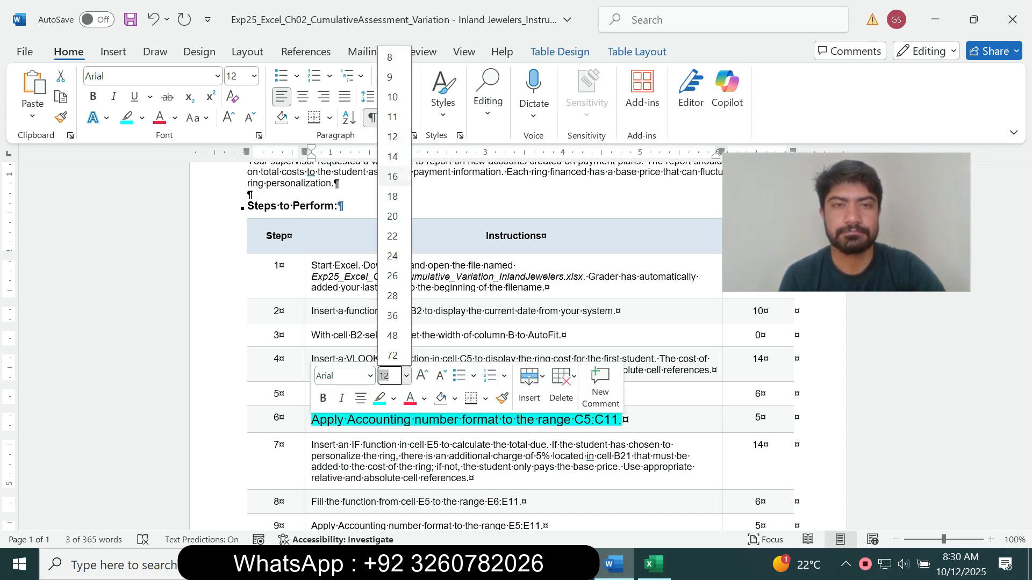
left_click(483, 395)
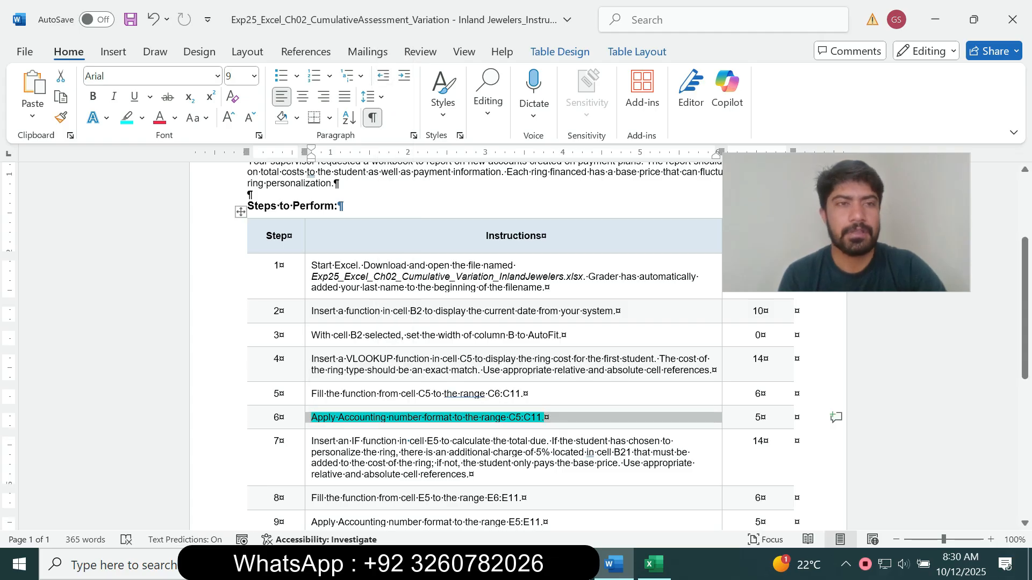
left_click(142, 118)
left_click(167, 248)
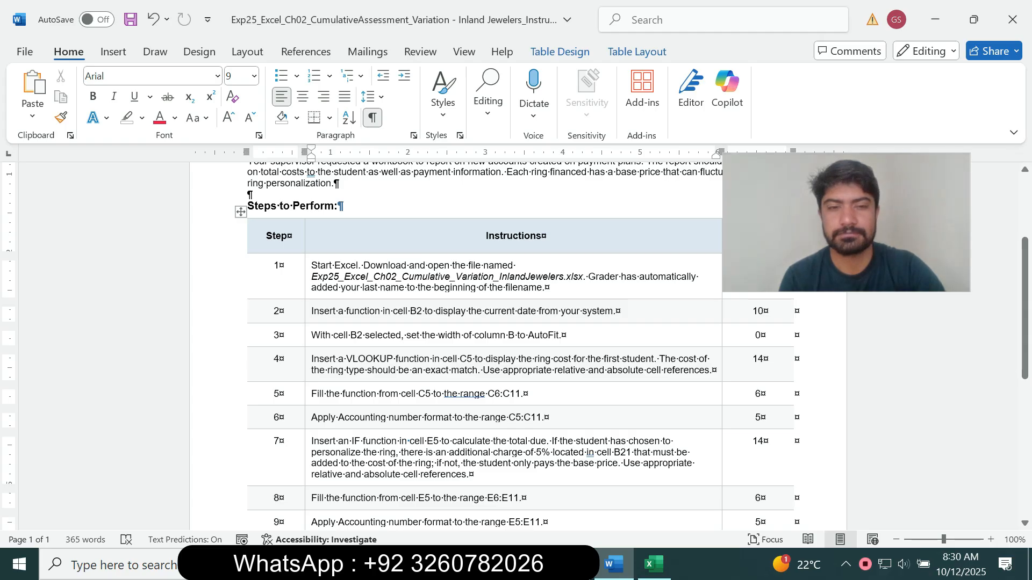
Set the step 7 instruction text to 12 pt and highlight it in turquoise.
left_click(308, 454)
left_click(404, 411)
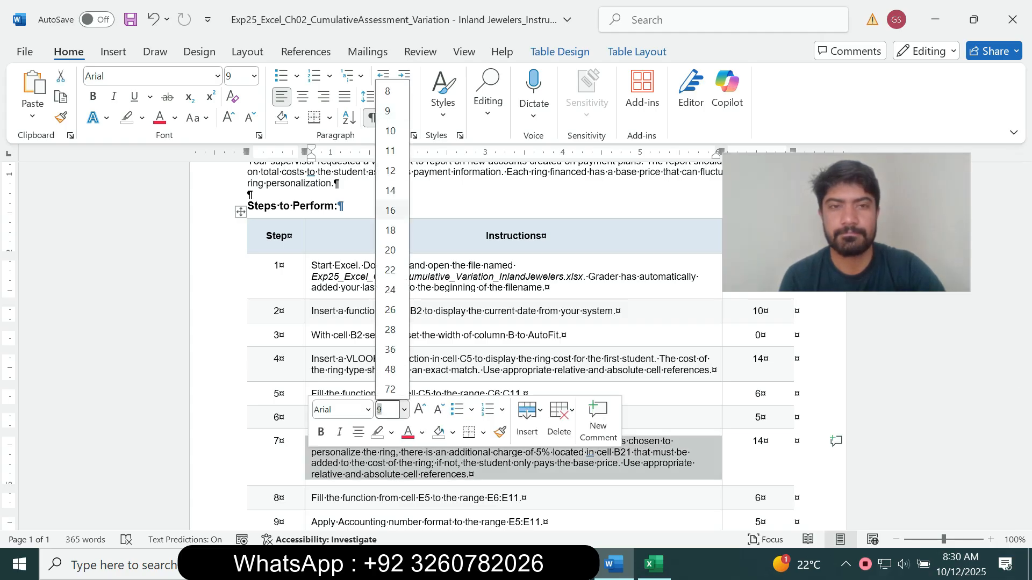
left_click(392, 189)
left_click(142, 118)
left_click(178, 174)
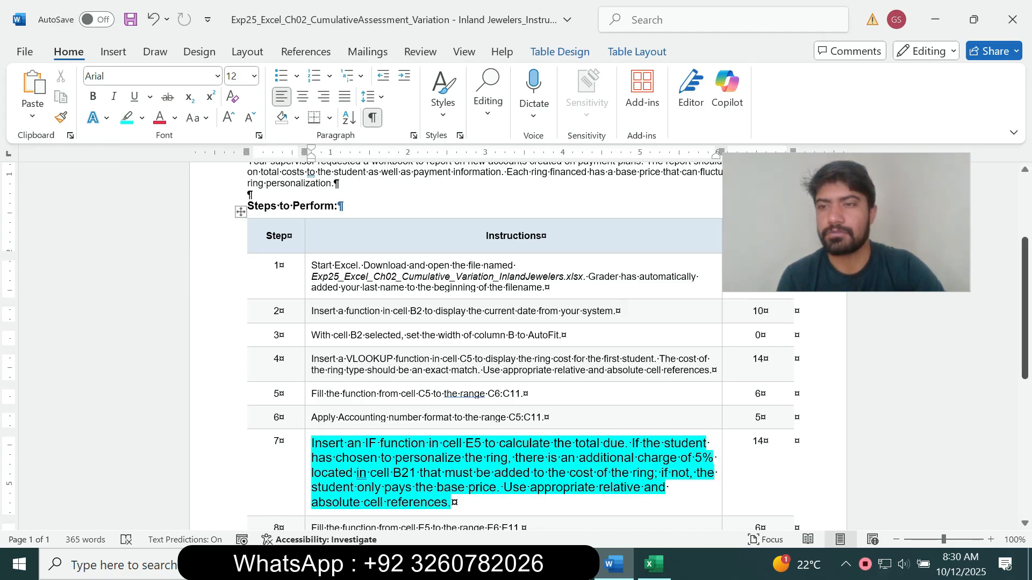
Look over the remaining instructions, then switch to the Excel workbook and start an IF function in cell E5.
scroll(1025, 309, "down", 5)
scroll(516, 344, "down", 3)
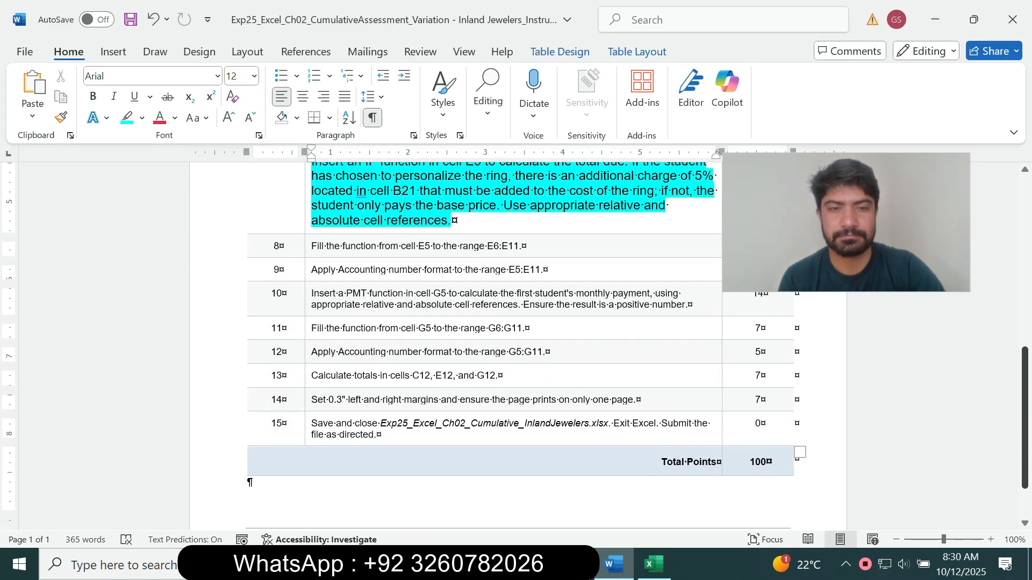
scroll(516, 344, "up", 3)
scroll(516, 344, "up", 1)
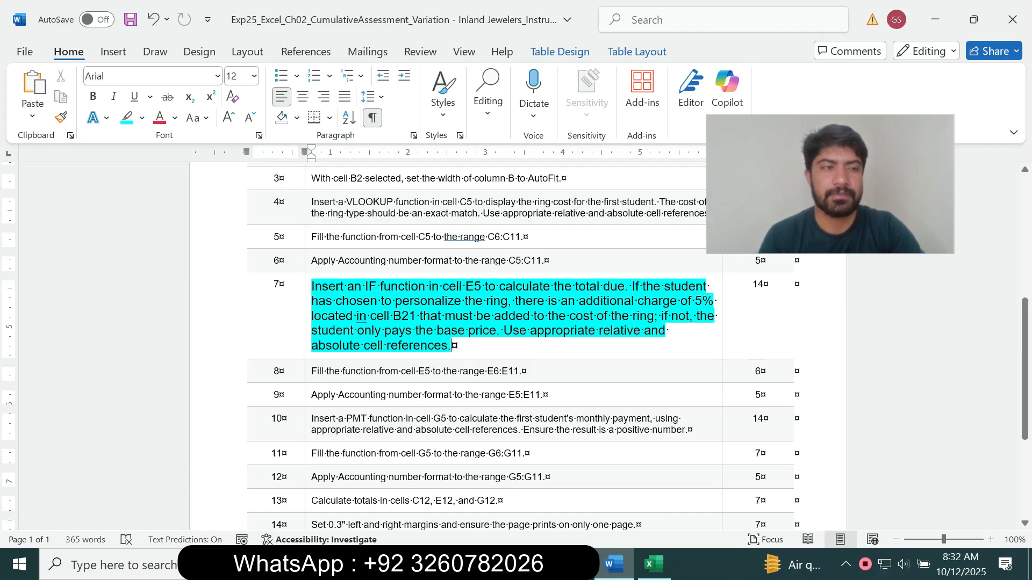
left_click(653, 564)
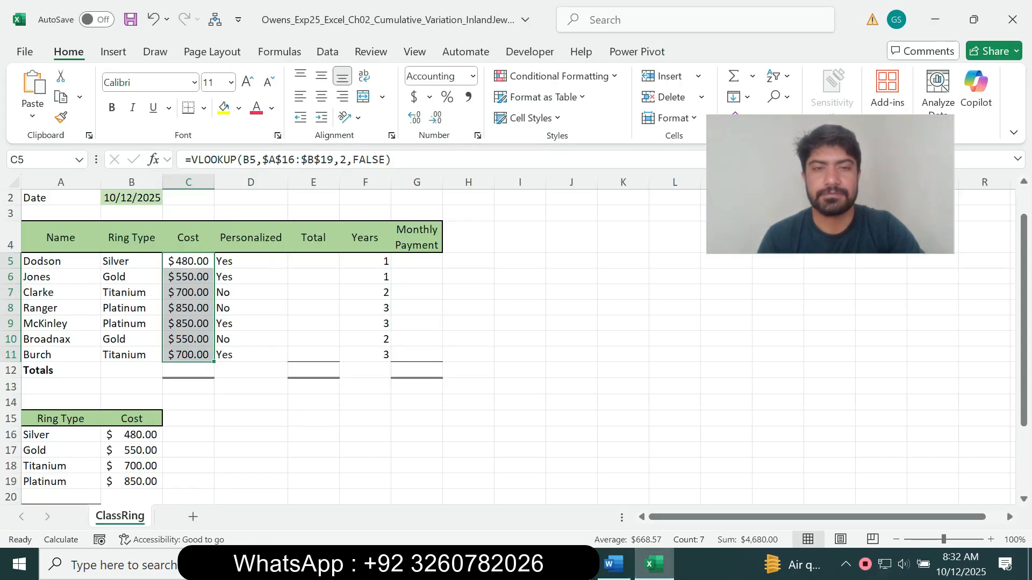
left_click(313, 261)
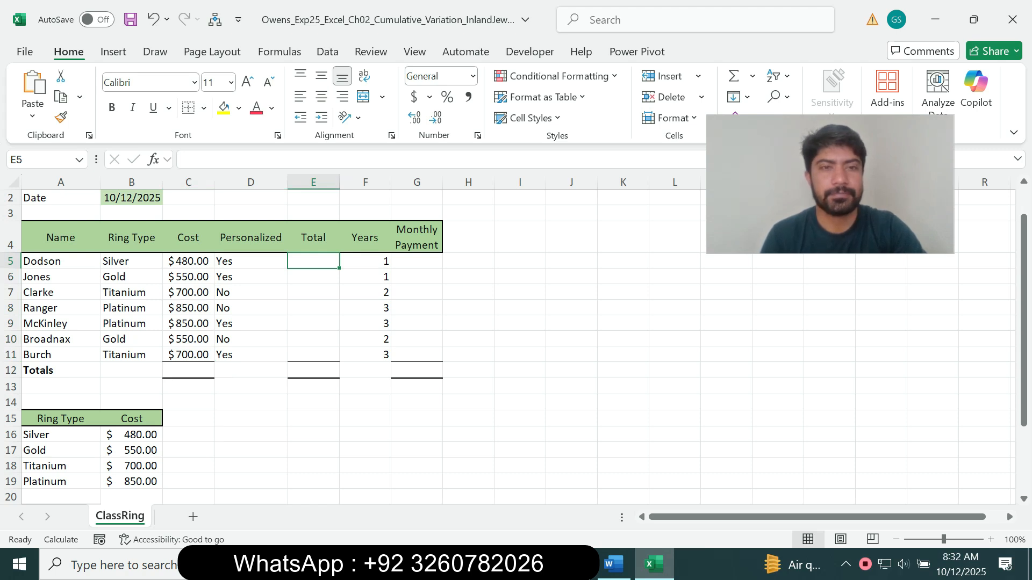
type("=")
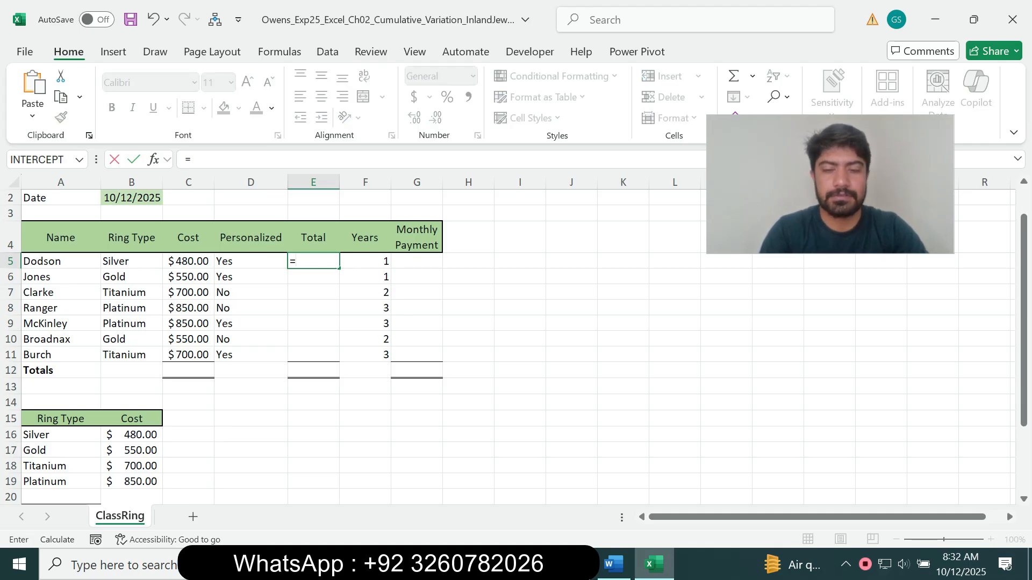
type("if")
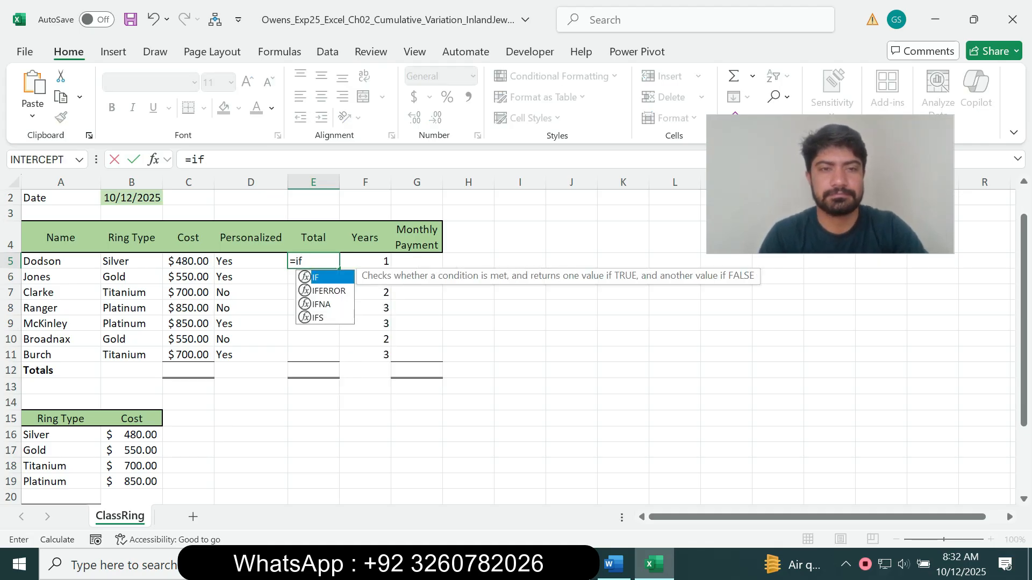
key("Tab")
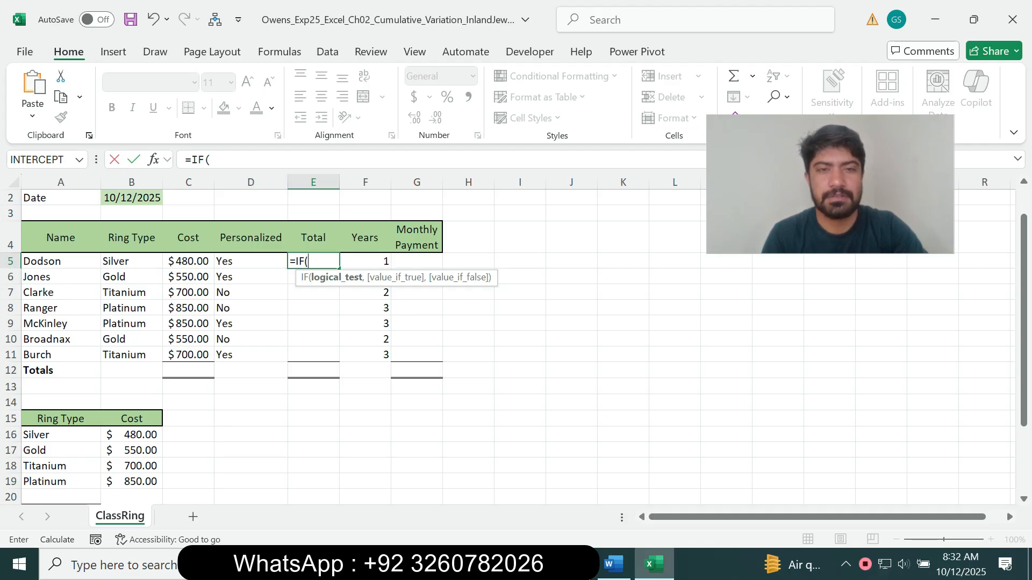
Check step 7 in the Word instructions, then return to the Excel workbook and enter D5="Yes" as the logical test of E5's IF function.
left_click(613, 564)
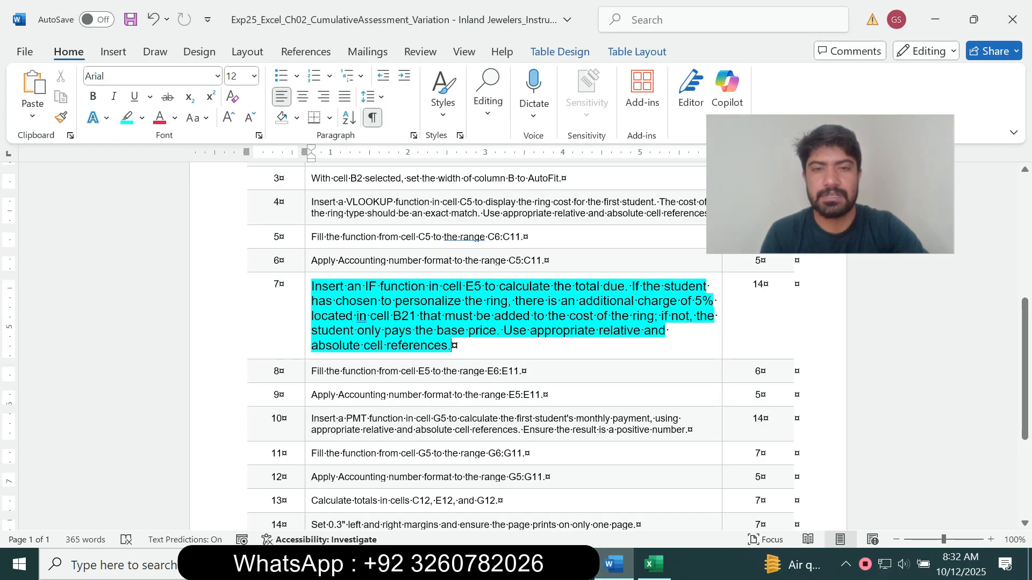
left_click(654, 564)
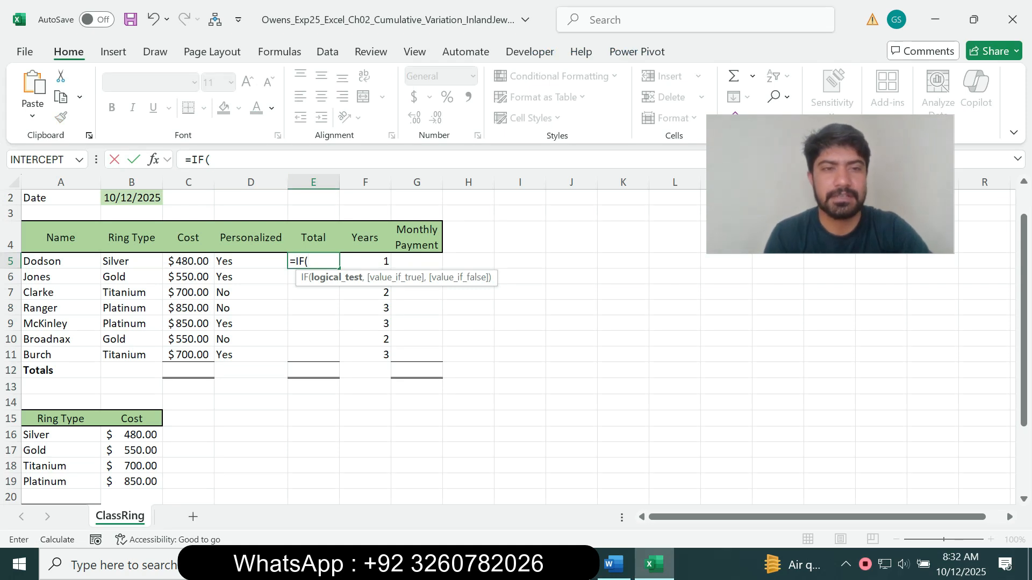
left_click(250, 262)
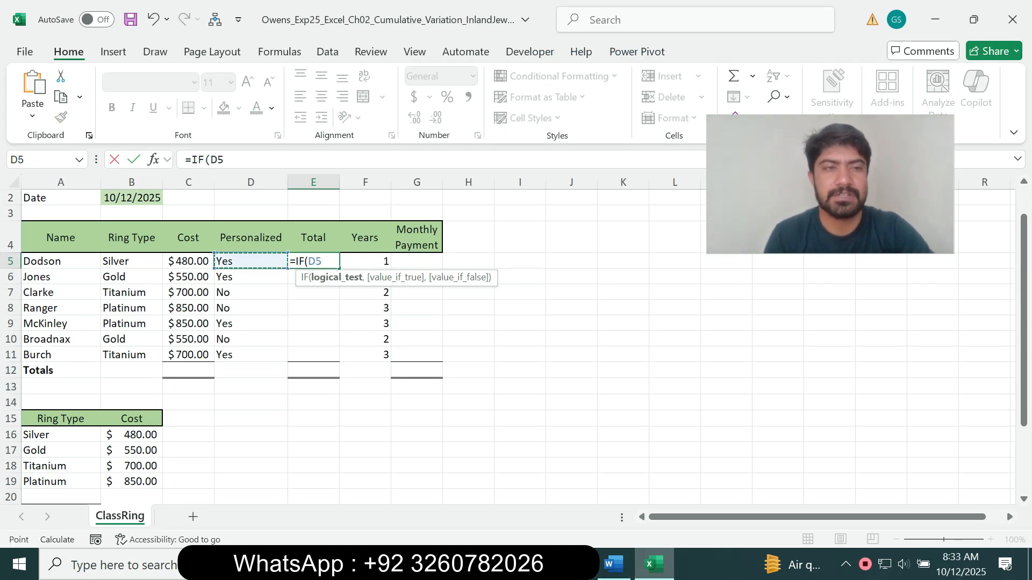
type("=\"Yes")
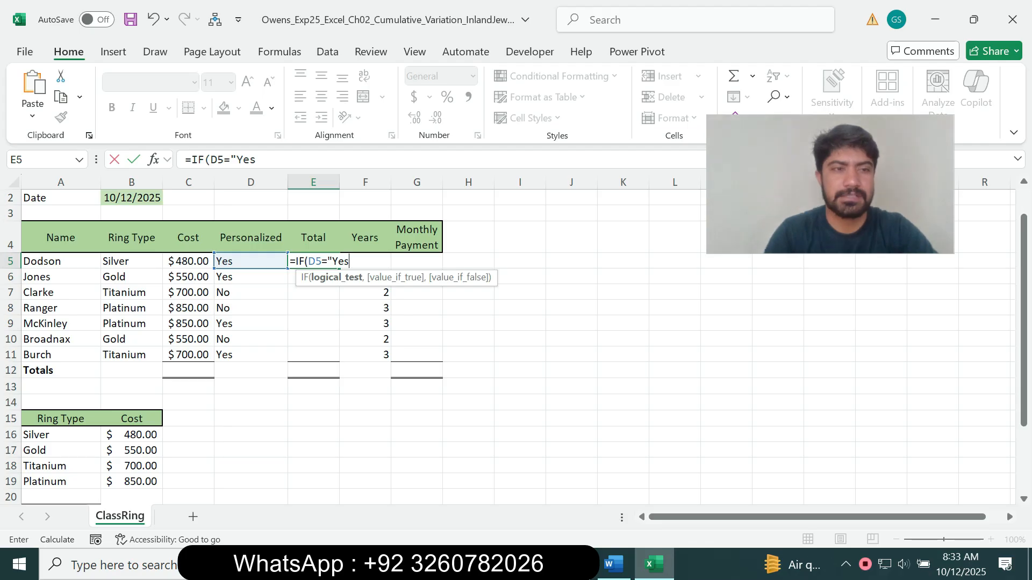
type("\"")
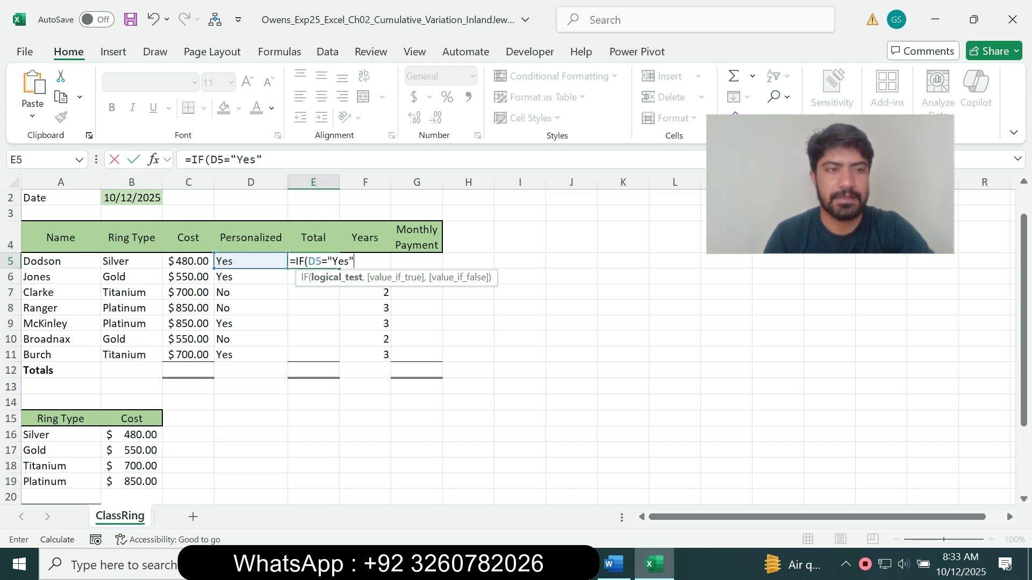
type(",")
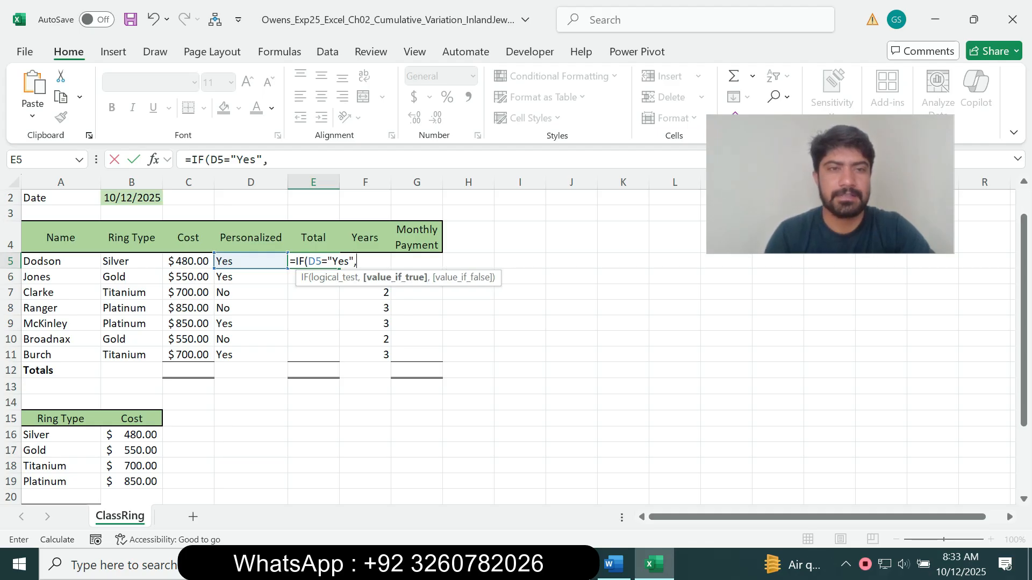
Enter C5+(C5*$B$21) as the value-if-true argument of the IF function, with an absolute reference to B21.
left_click(188, 262)
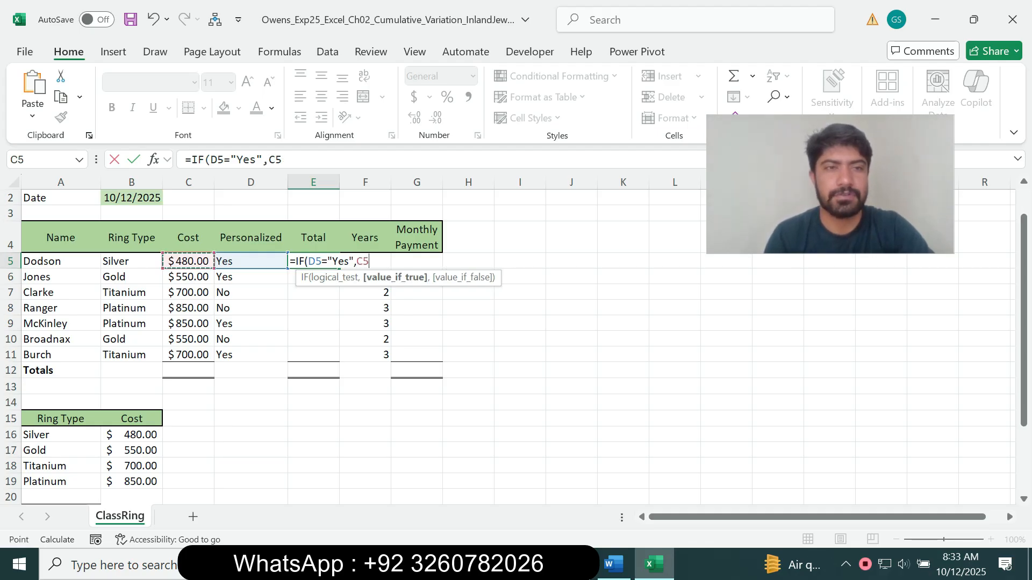
type("+")
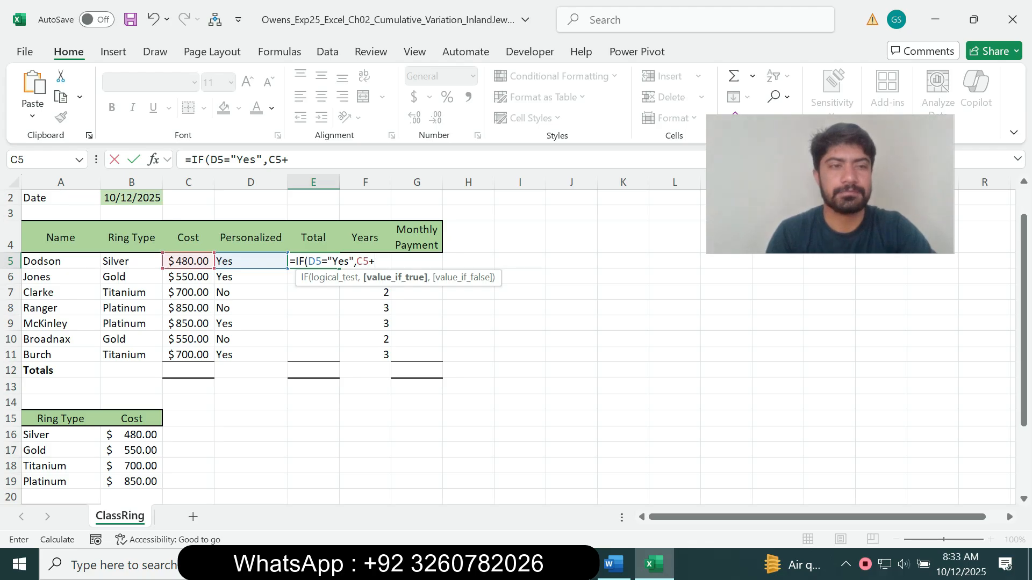
type("(")
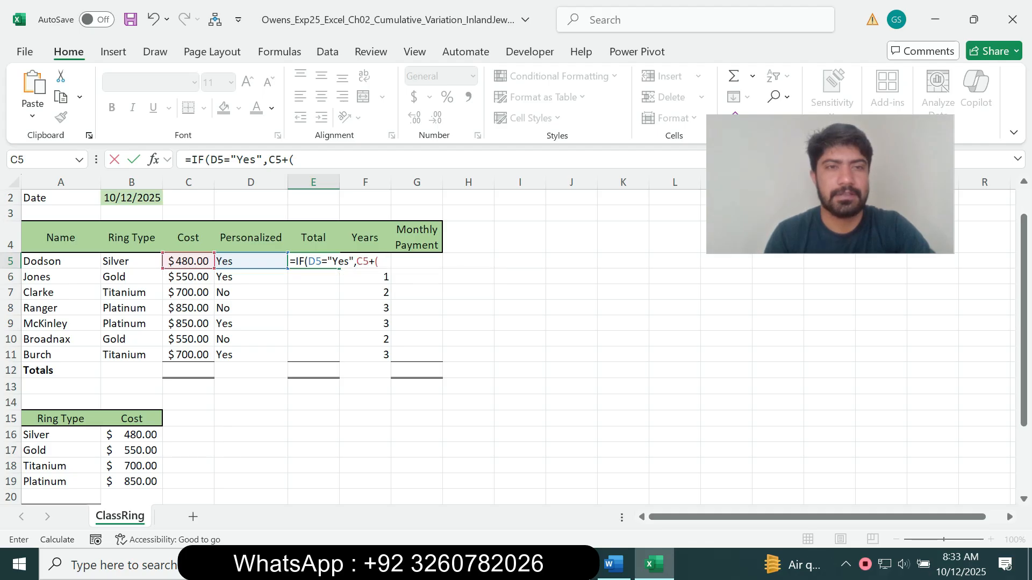
left_click(275, 160)
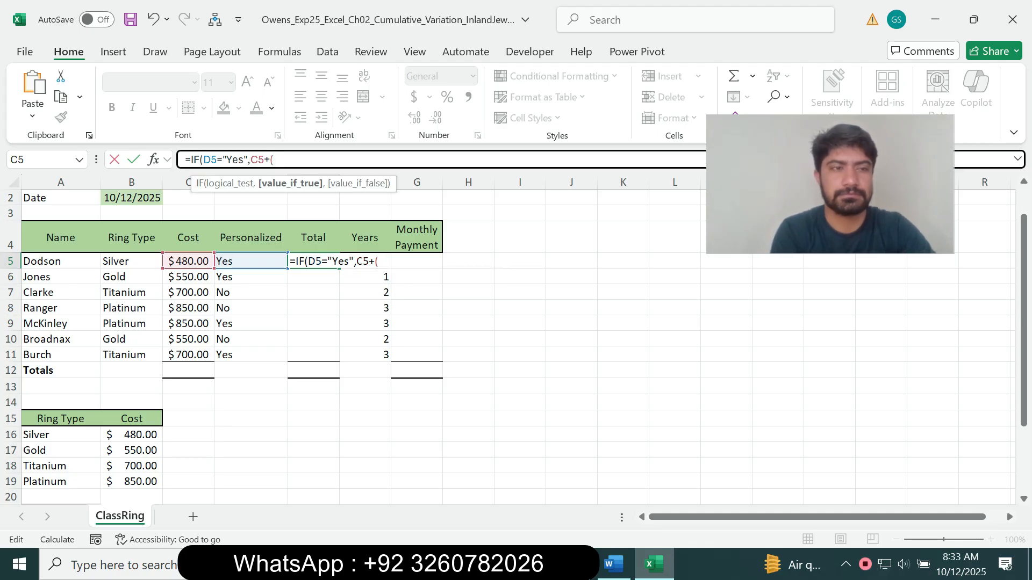
type("C5")
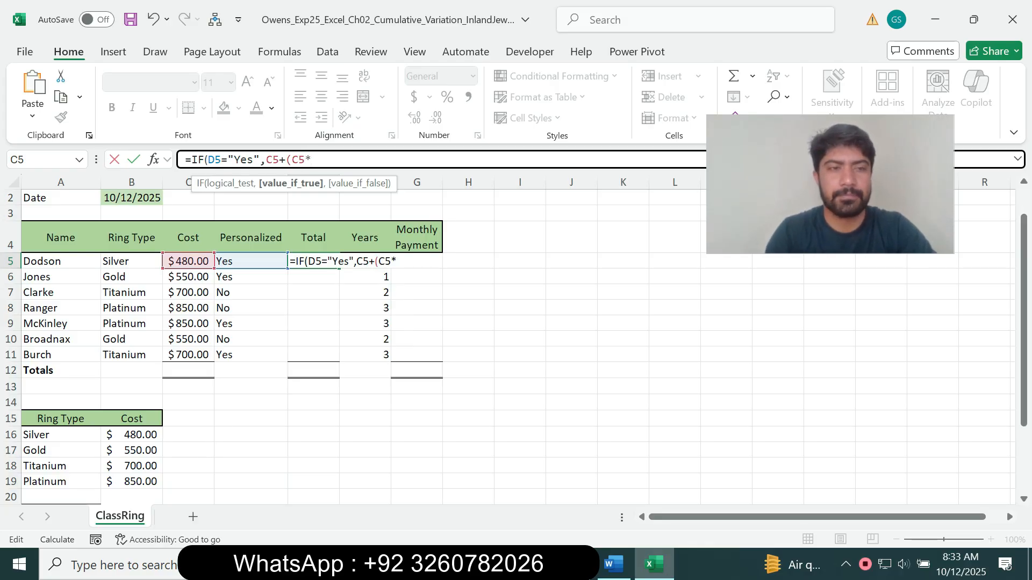
type("*$B$21")
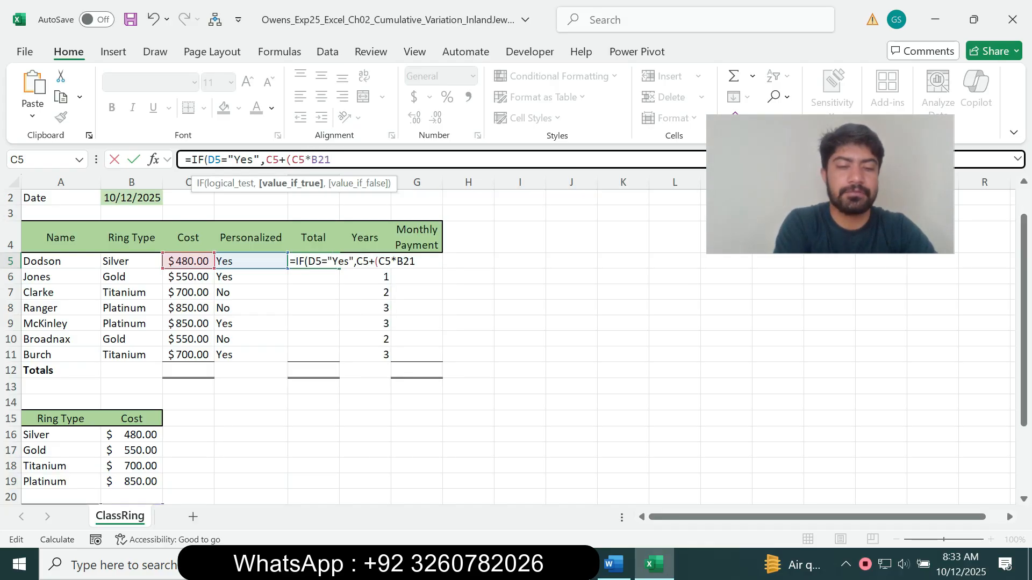
key("F4")
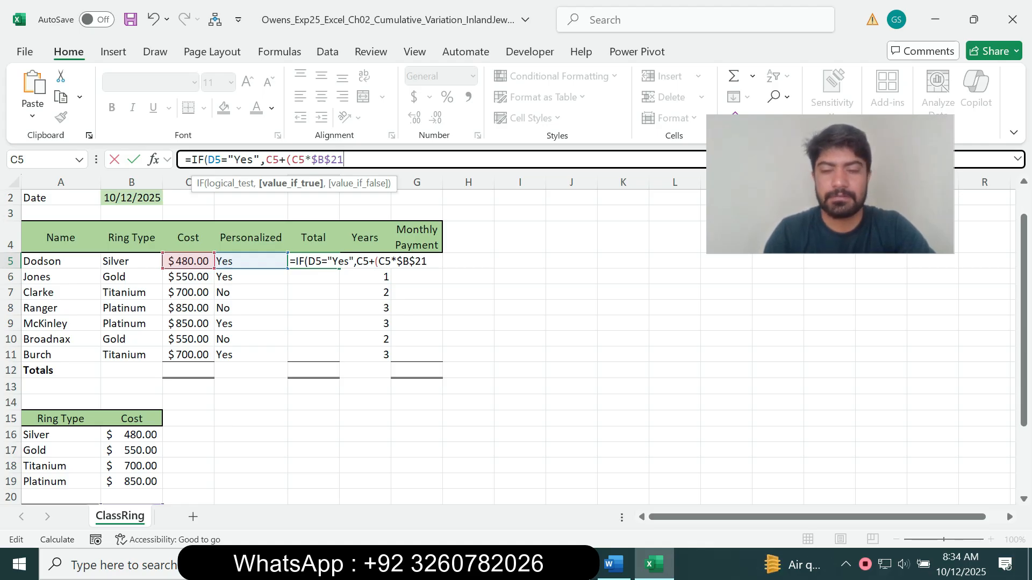
type(")")
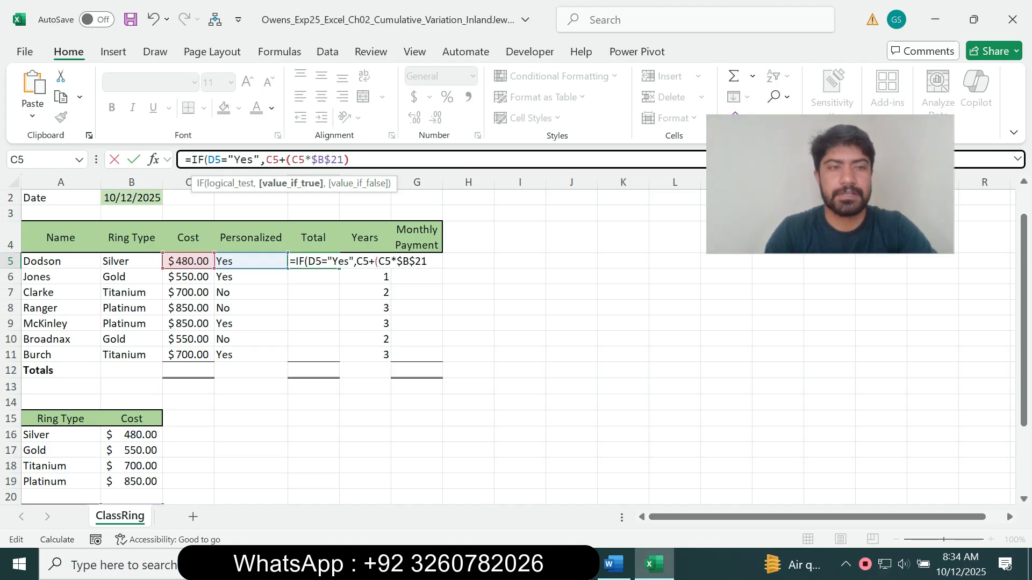
Enter C5 as the value-if-false argument and complete the IF function in cell E5.
type(".")
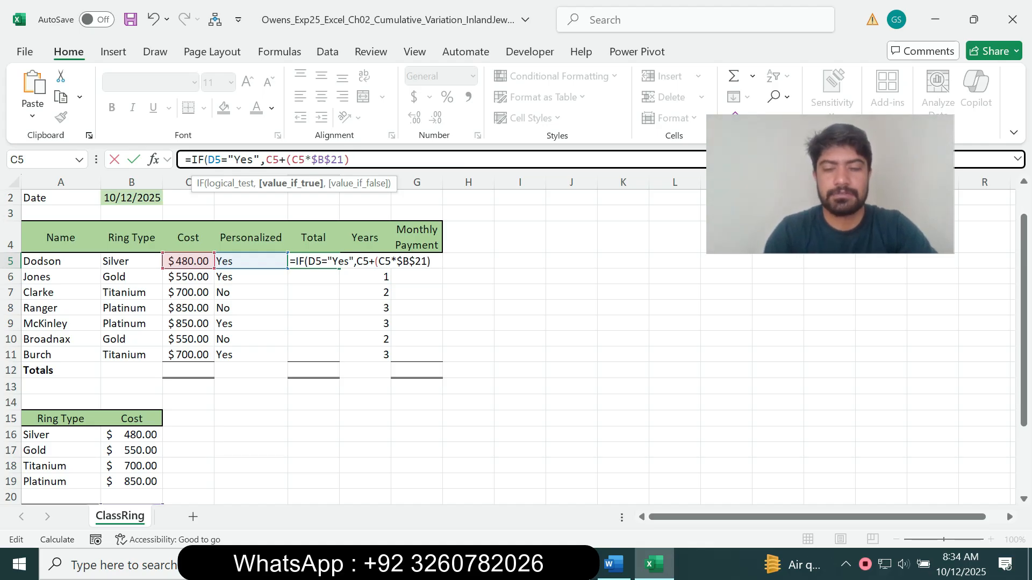
key("BackSpace")
type(",")
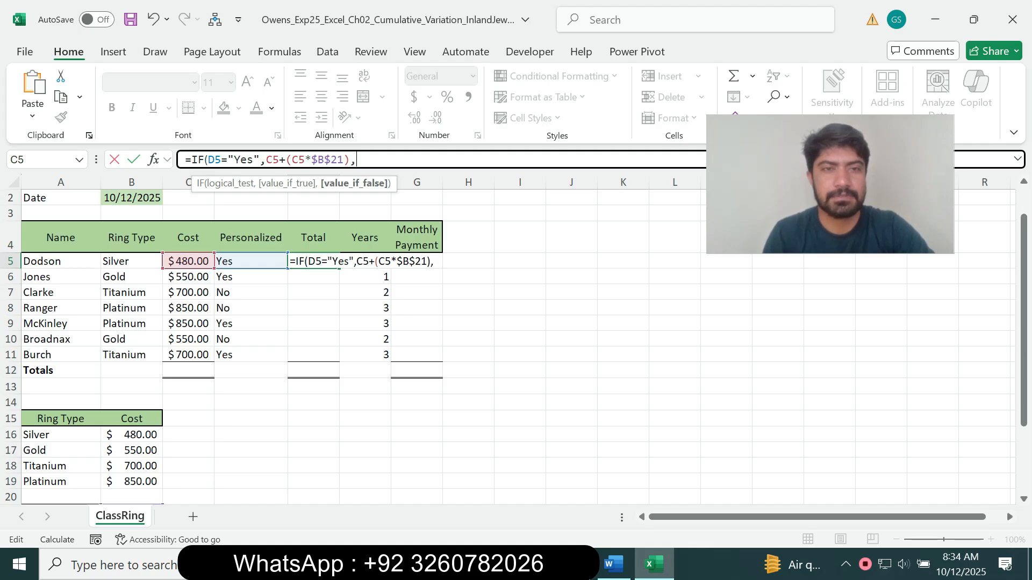
type("C5")
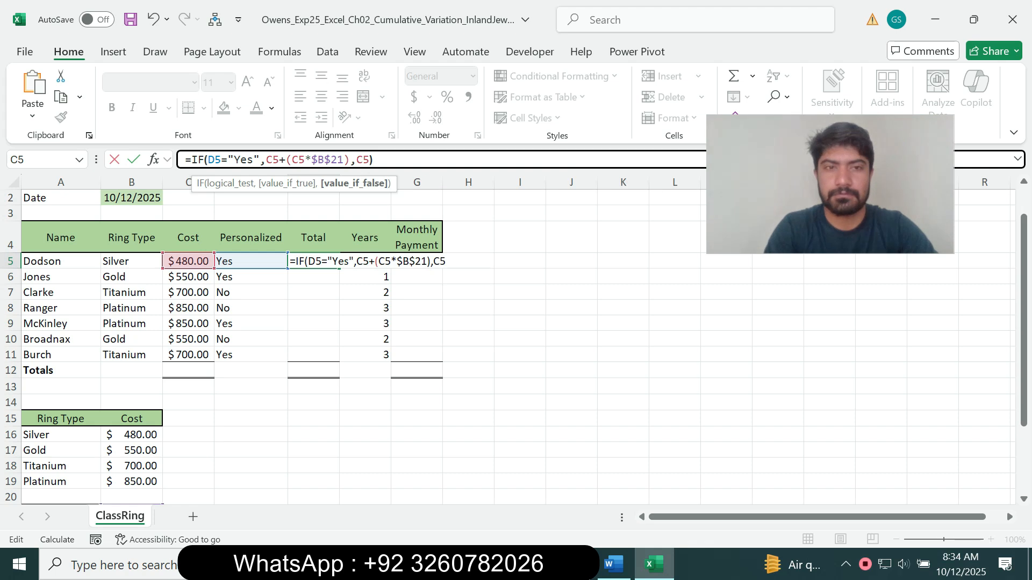
key("Return")
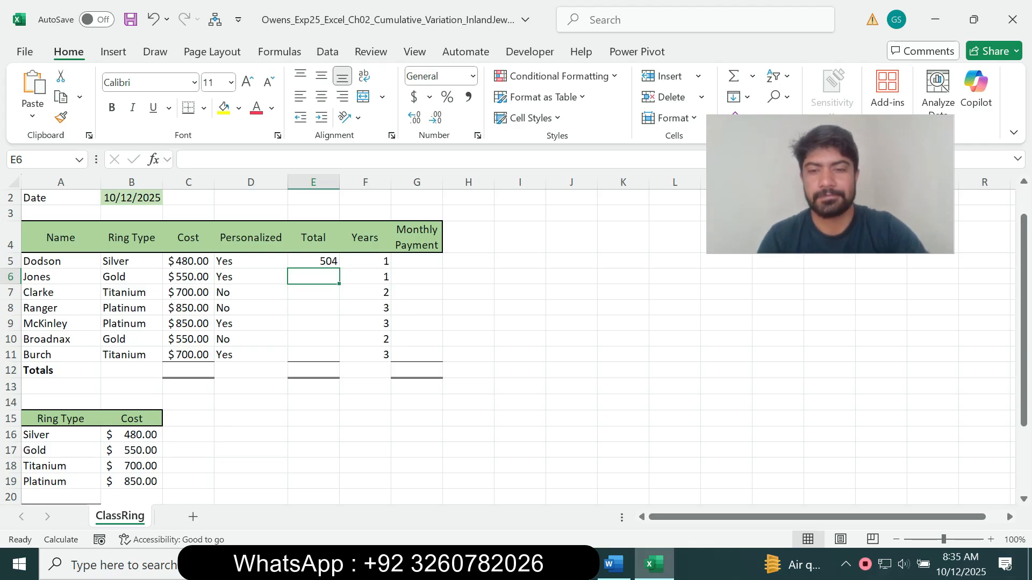
Recheck step 7 against the formula in E5, then set its instruction text in Word to 9 pt and remove the highlight.
left_click(613, 565)
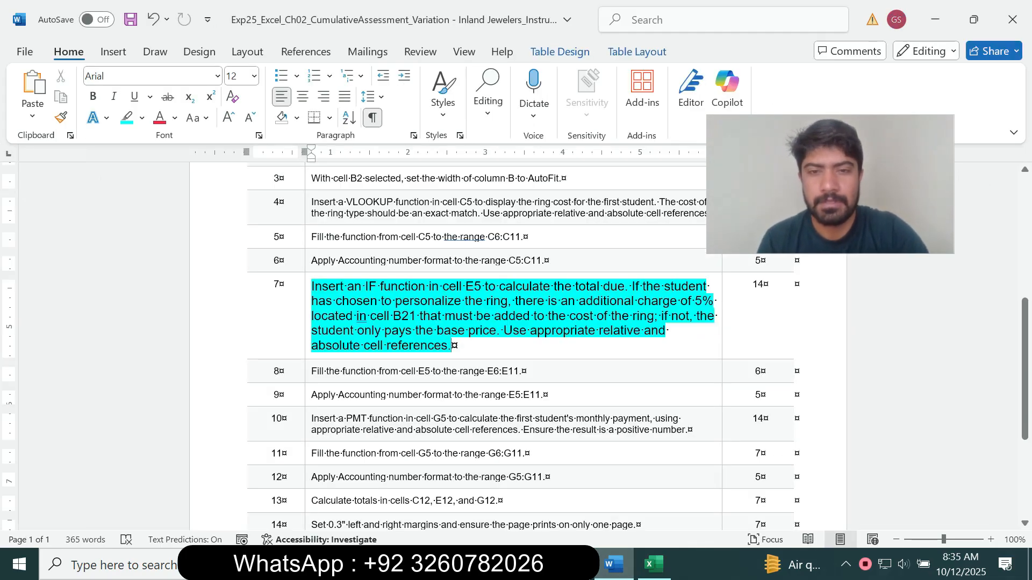
left_click(654, 564)
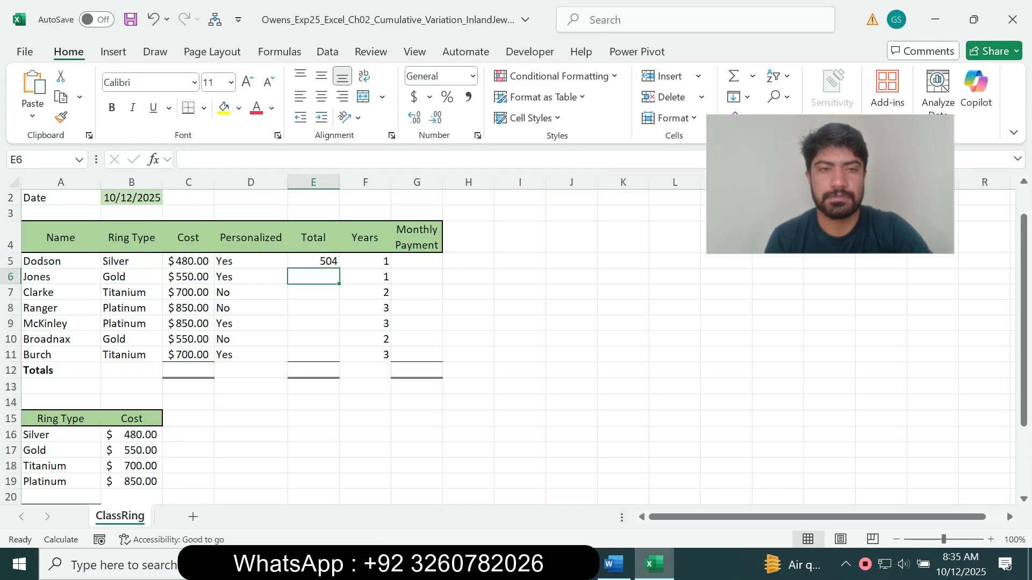
key("Up")
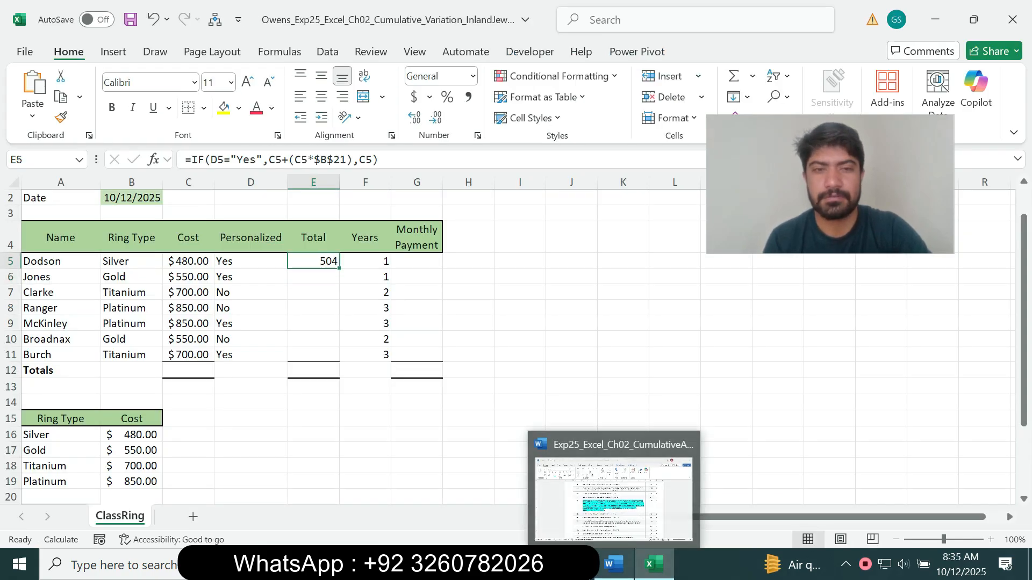
left_click(614, 564)
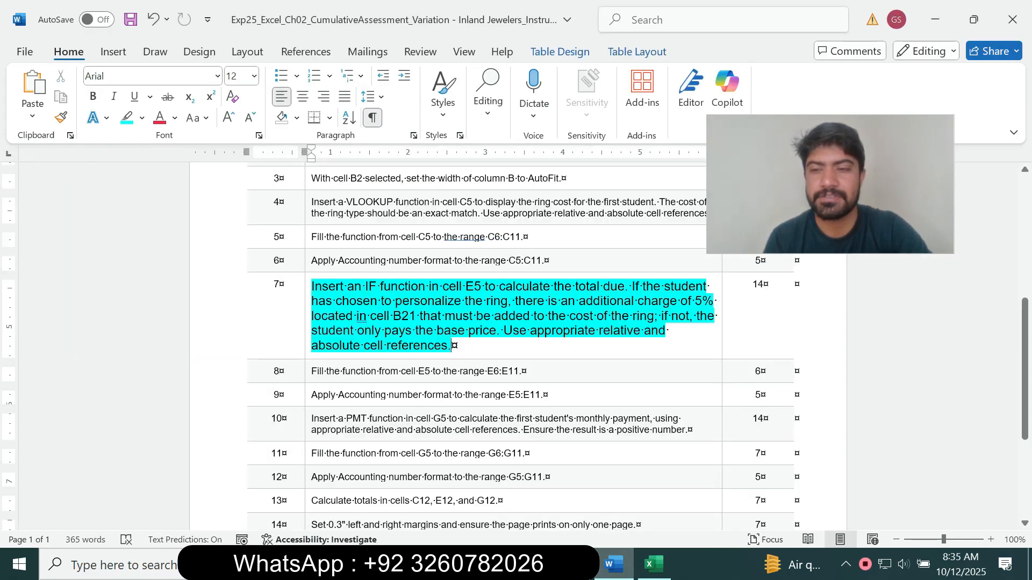
left_click(308, 335)
left_click(404, 286)
left_click(390, 31)
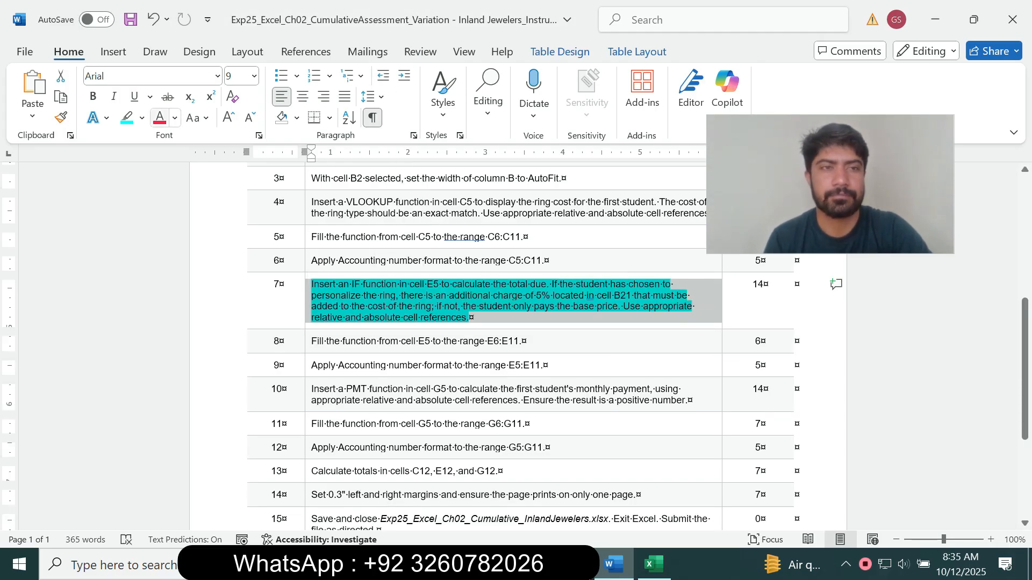
left_click(142, 117)
left_click(166, 248)
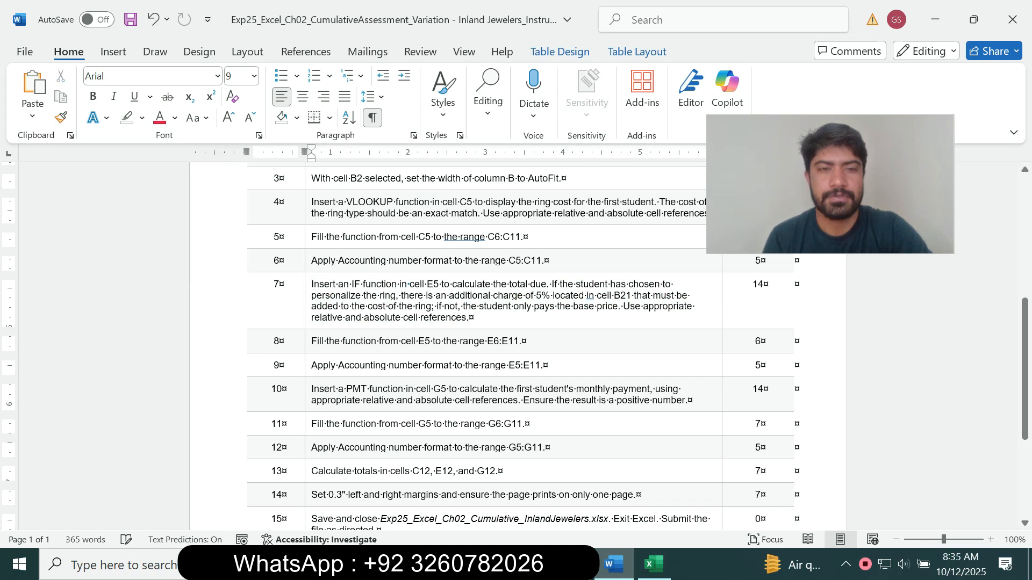
Set the step 8 instruction text to 14 pt and highlight it in turquoise.
triple_click(322, 341)
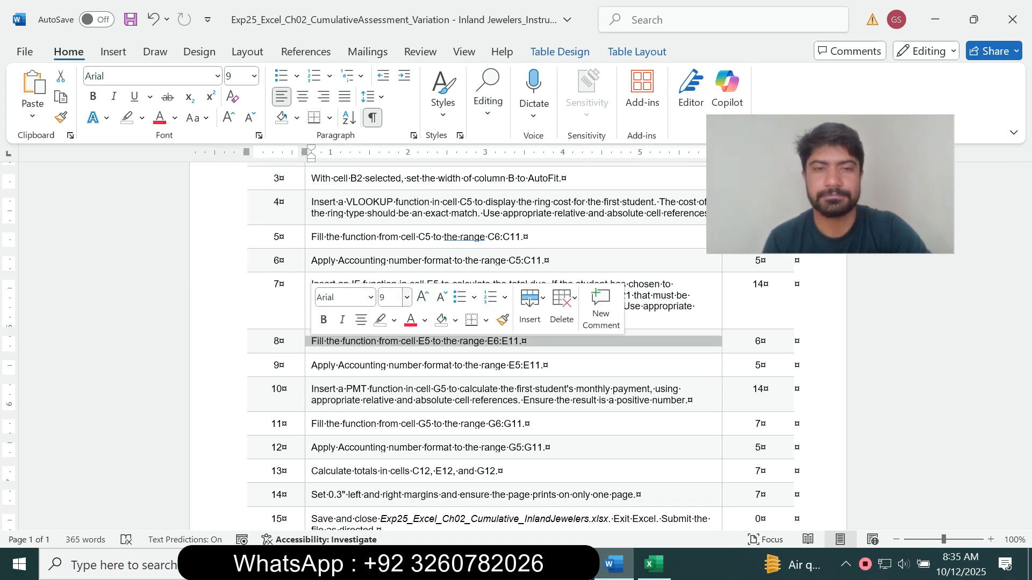
left_click(407, 297)
left_click(393, 111)
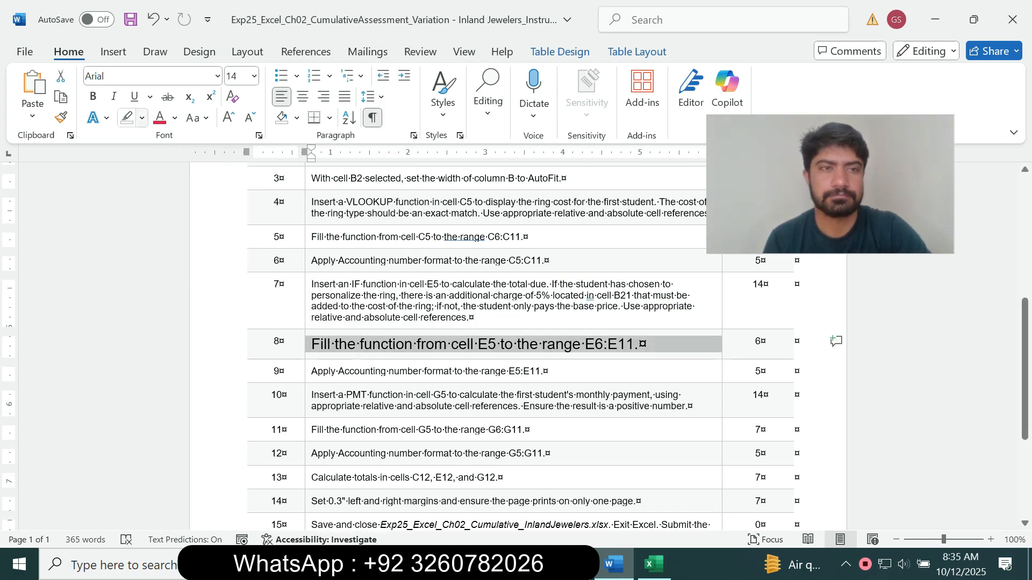
left_click(142, 118)
left_click(178, 174)
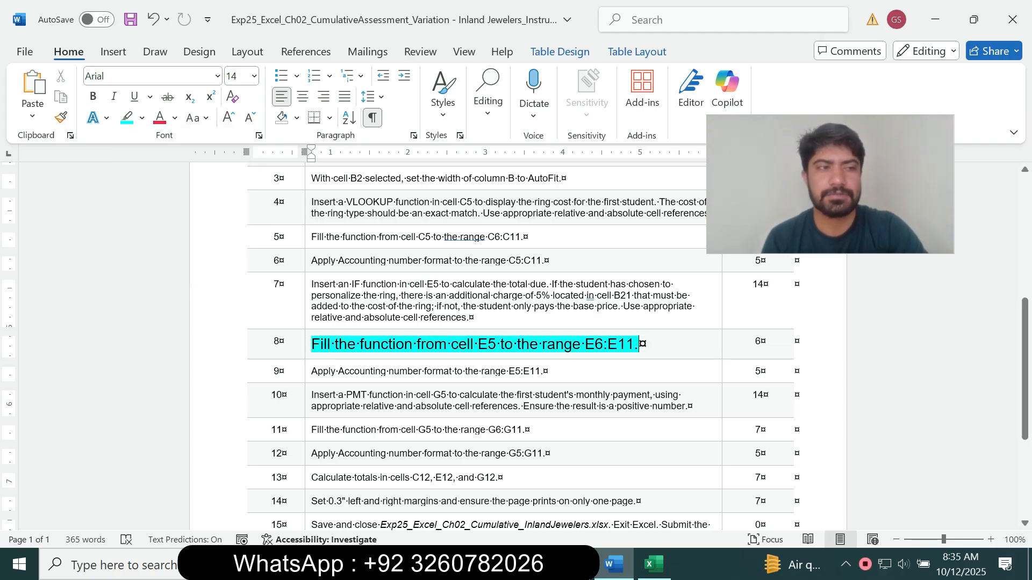
Mark the range reference in step 8, then switch to the Excel workbook and fill the IF function from E5 down through E6:E11.
left_click_drag(585, 344, 634, 344)
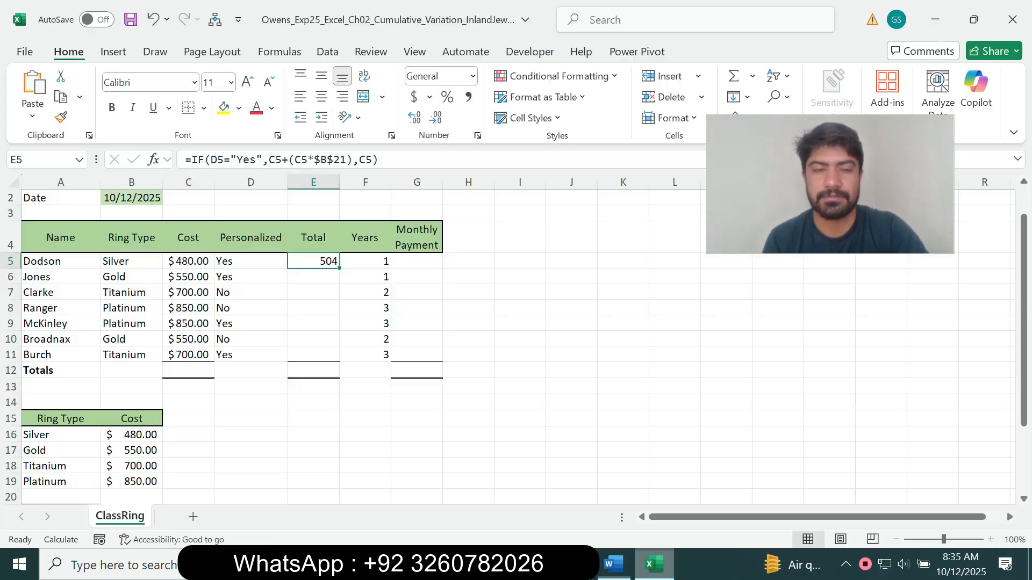
left_click(653, 564)
left_click_drag(339, 268, 334, 357)
left_click(320, 354)
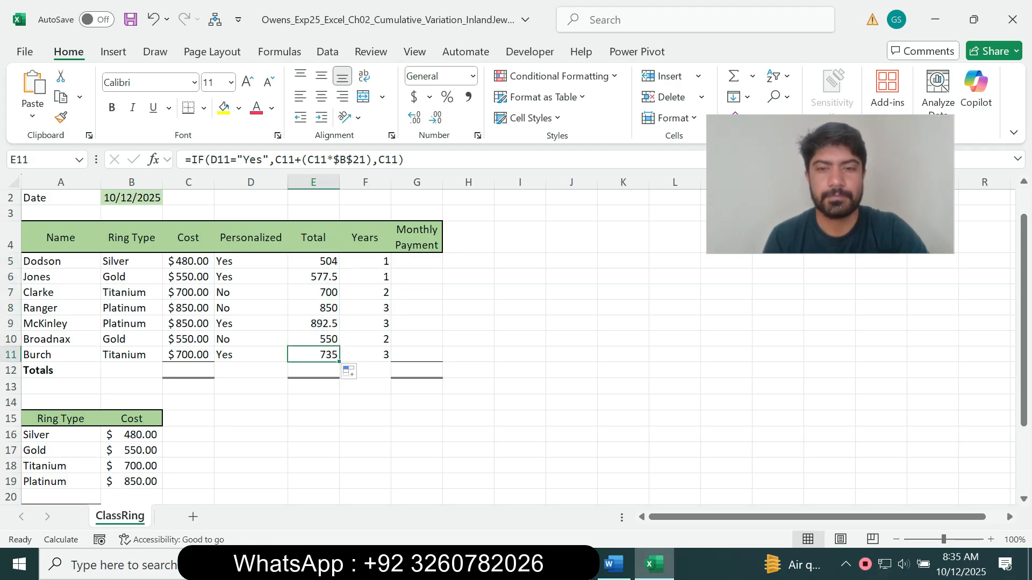
Return to the Word instructions, set the step 8 text to 9 pt and remove its highlight.
left_click(613, 565)
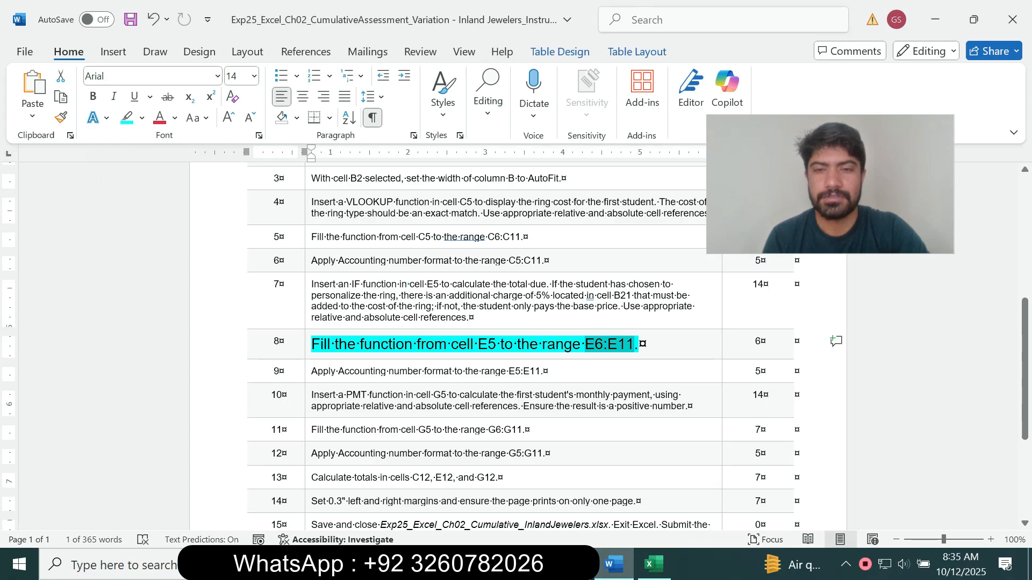
left_click(308, 348)
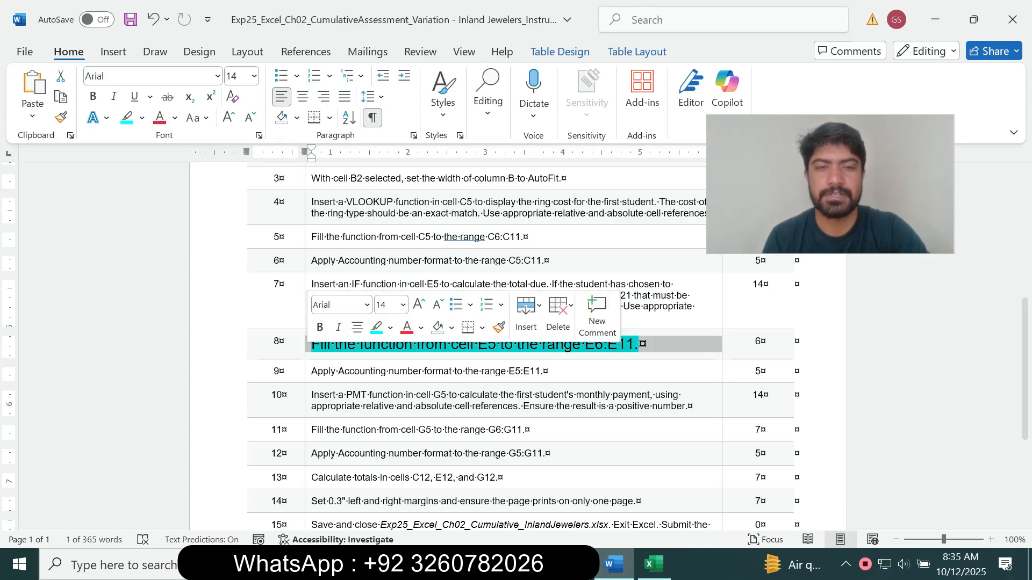
left_click(403, 305)
left_click(387, 32)
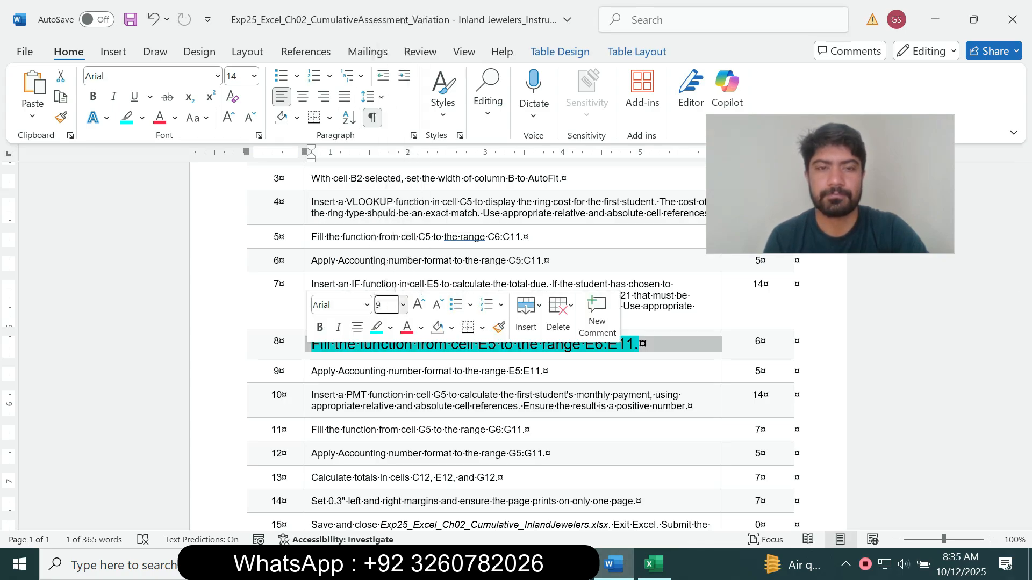
left_click(142, 118)
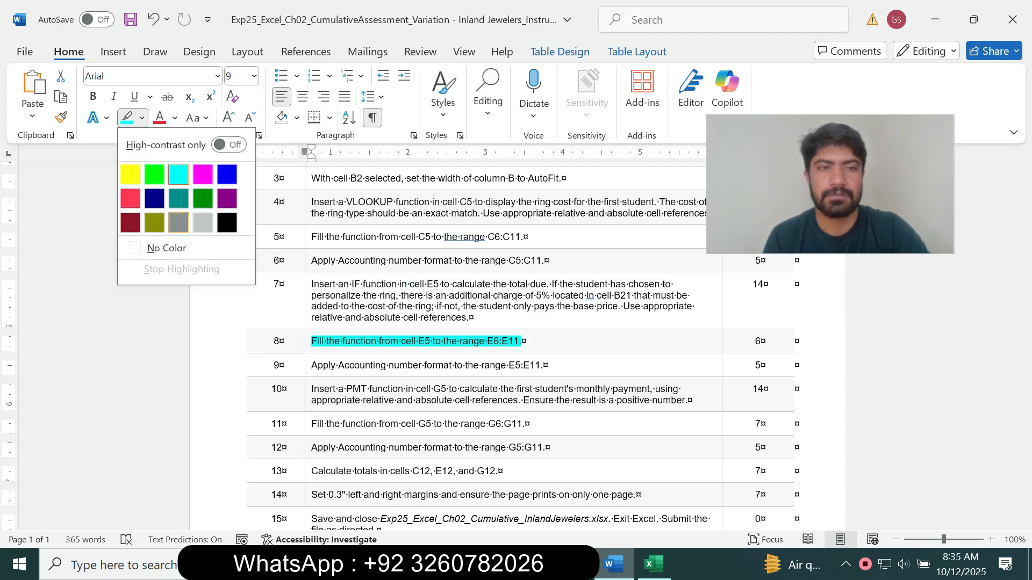
left_click(171, 248)
Highlight the table rows for steps 9 to 15 in turquoise, including their step numbers and points.
left_click_drag(308, 371, 315, 498)
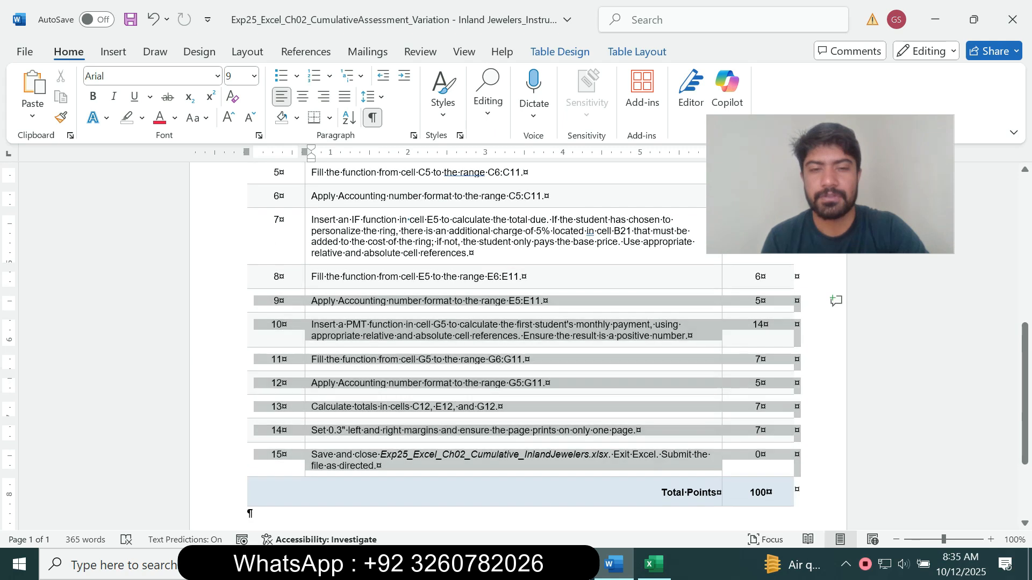
left_click(500, 468)
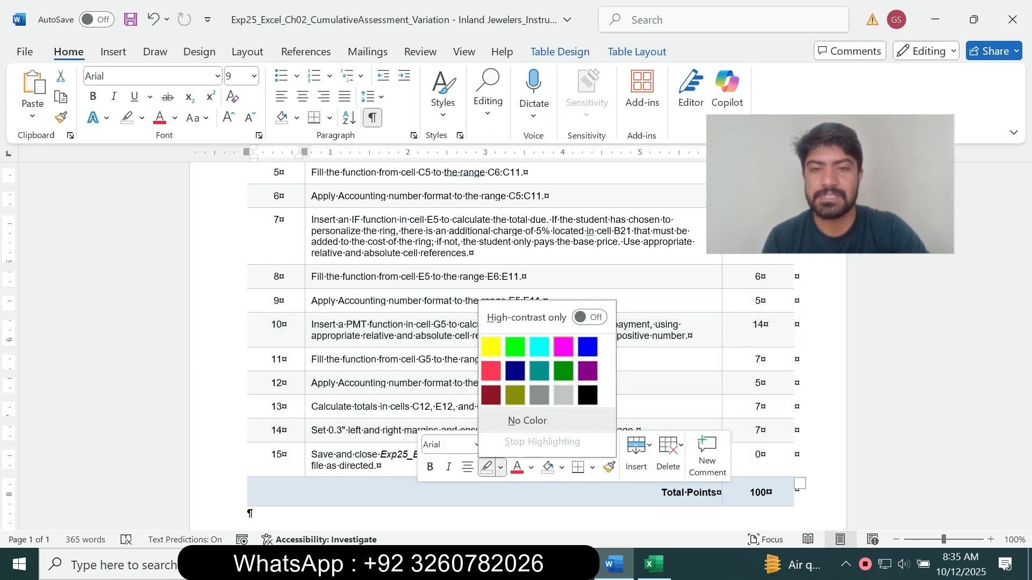
left_click(539, 347)
left_click(467, 301)
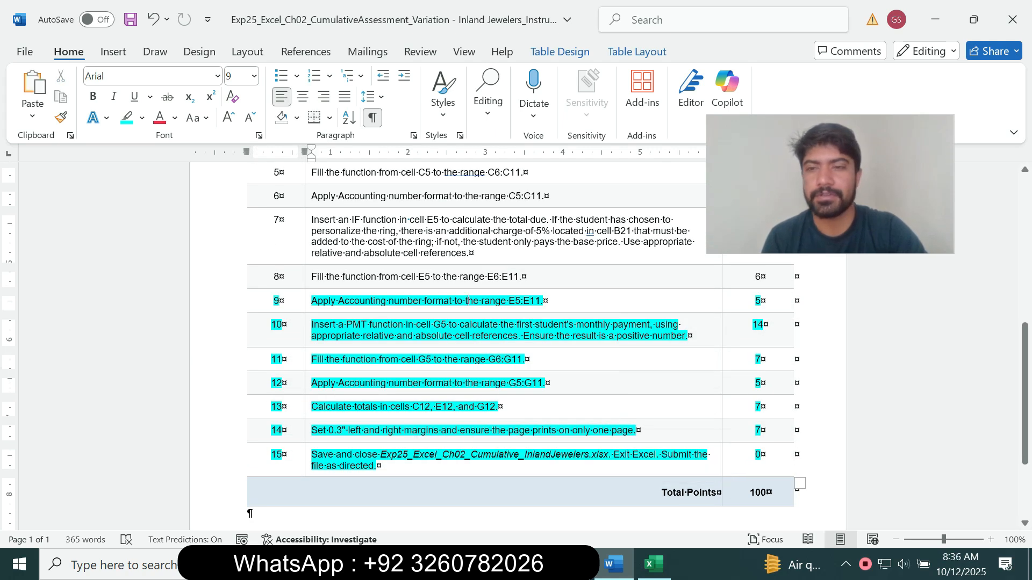
scroll(516, 339, "down", 3)
scroll(516, 344, "up", 15)
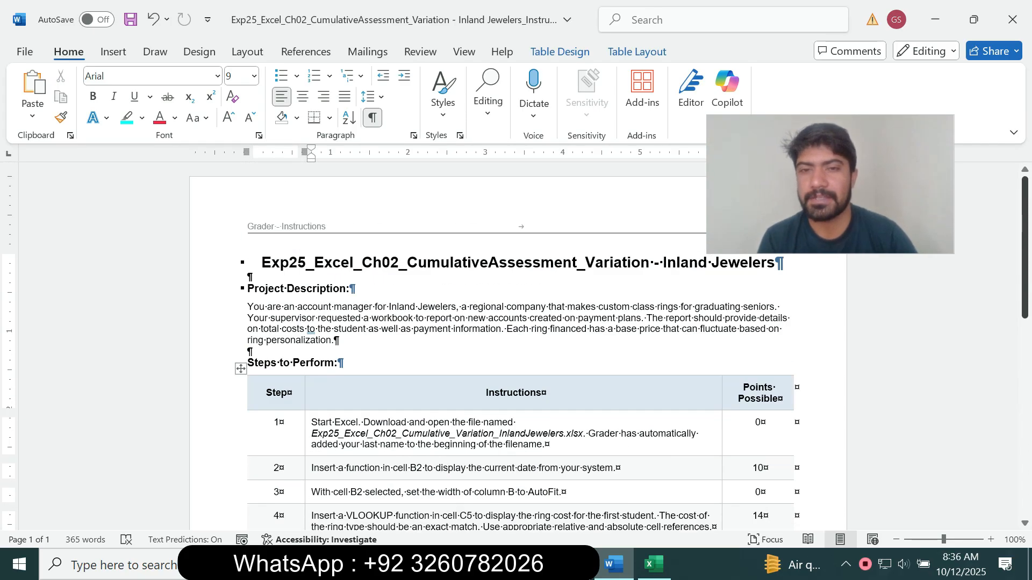
scroll(516, 344, "down", 15)
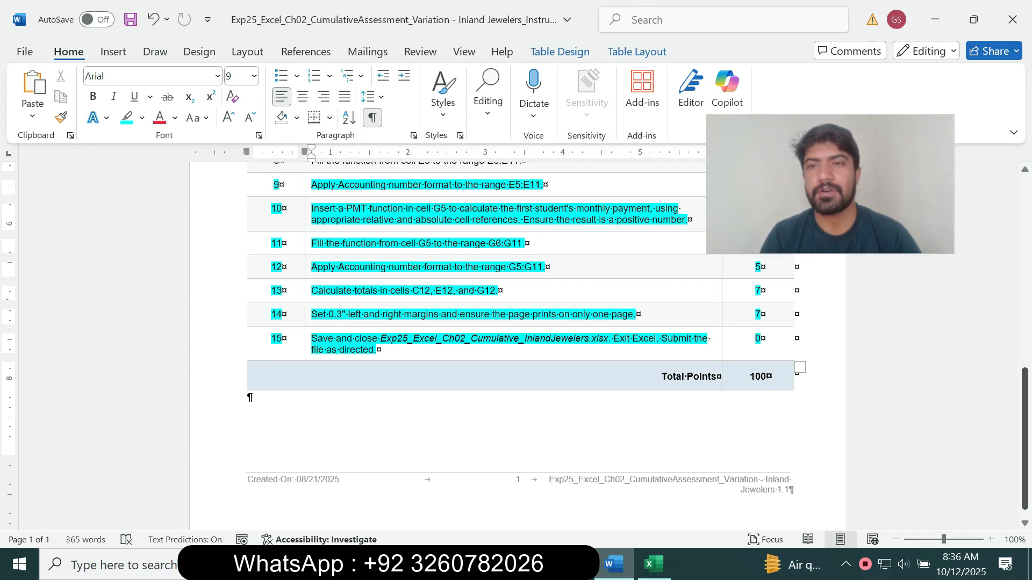